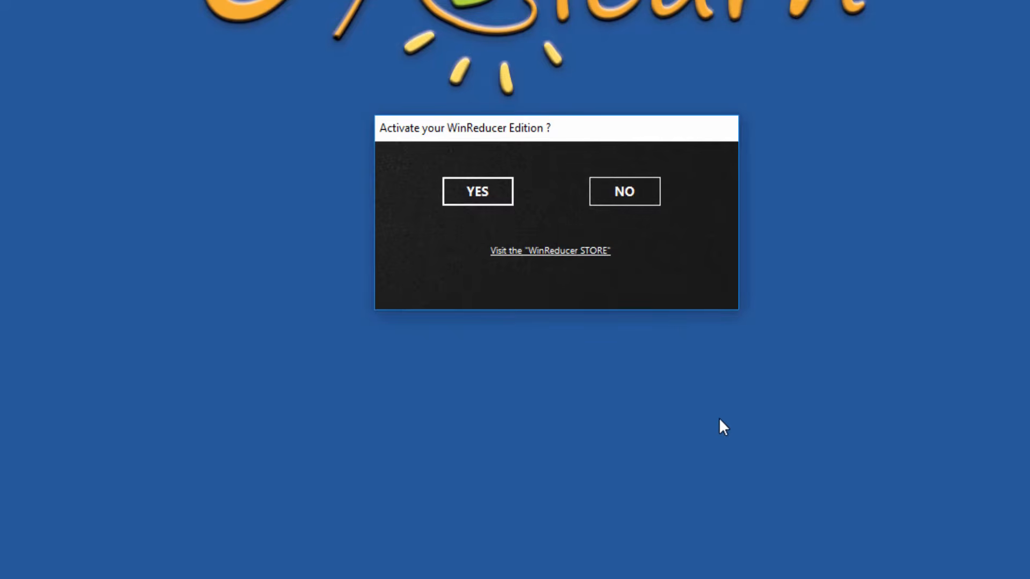
Step: Decline activation, start a new ISO source project and open the Windows 10 ISO from the Desktop
left_click(653, 203)
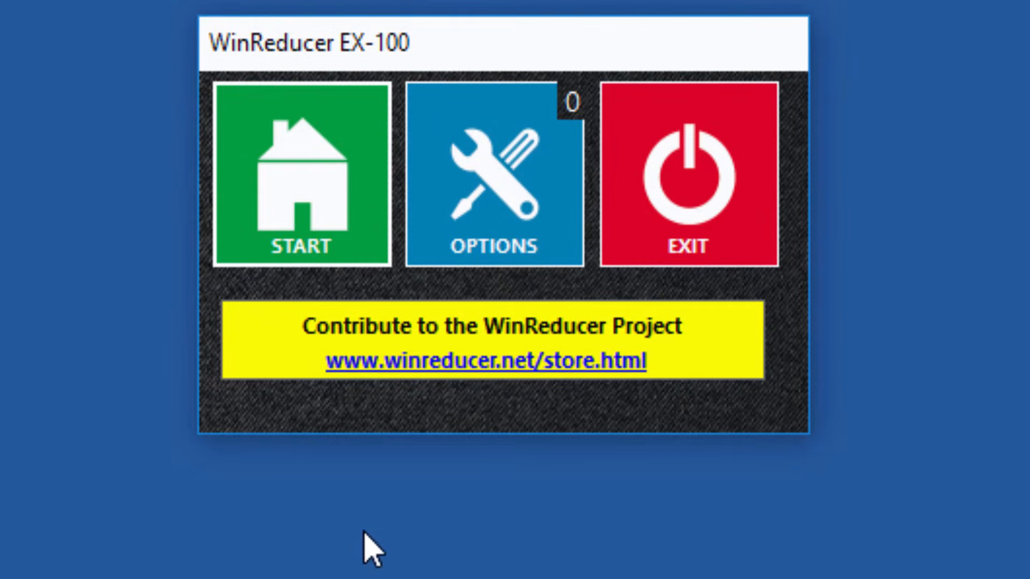
left_click(368, 236)
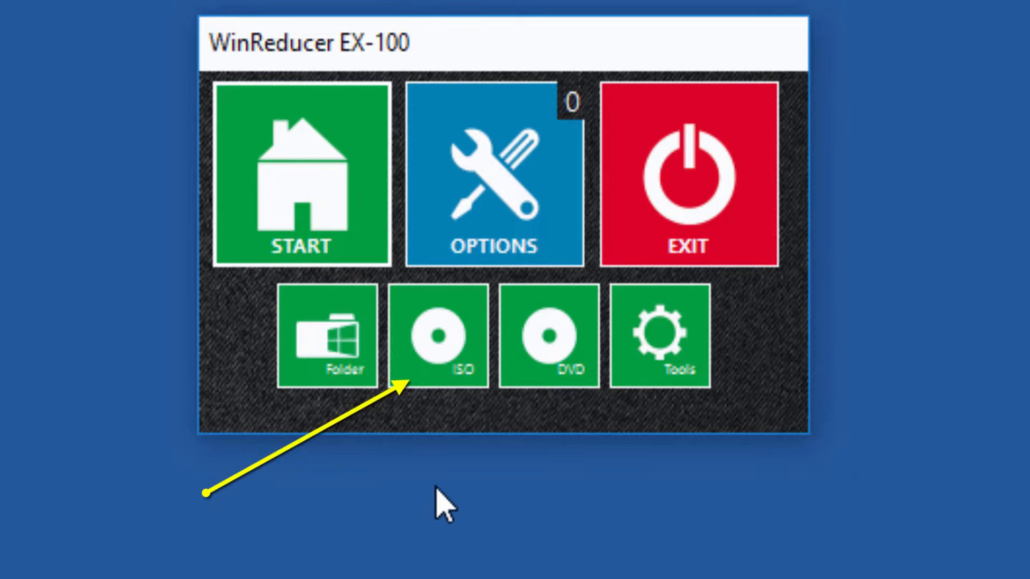
left_click(445, 385)
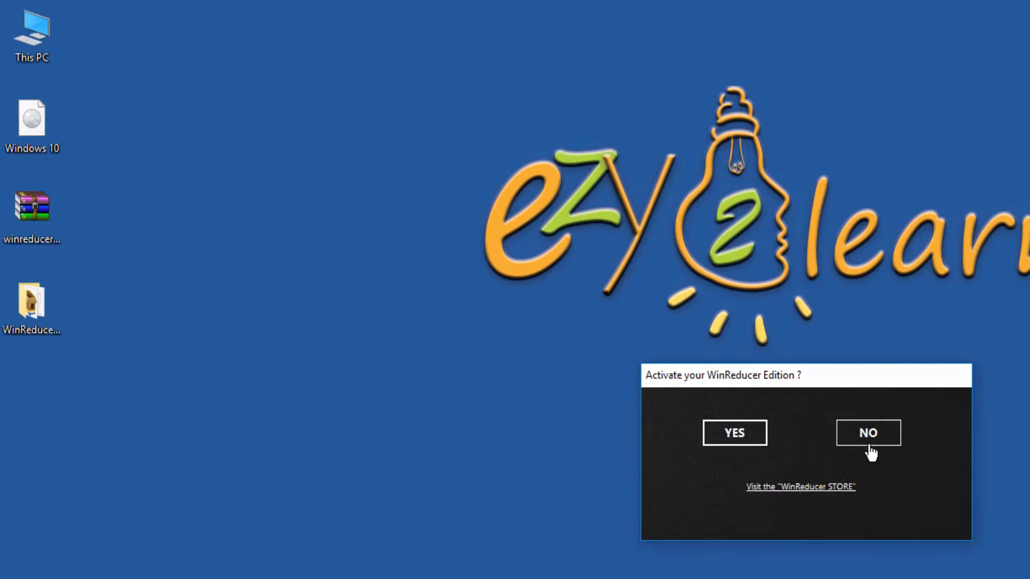
left_click(646, 202)
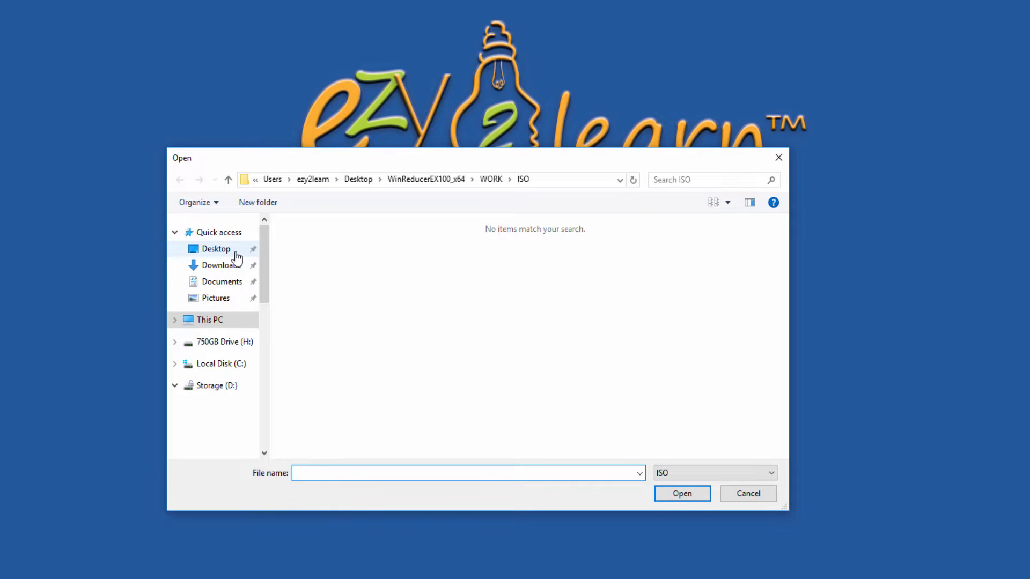
left_click(235, 251)
left_click(313, 241)
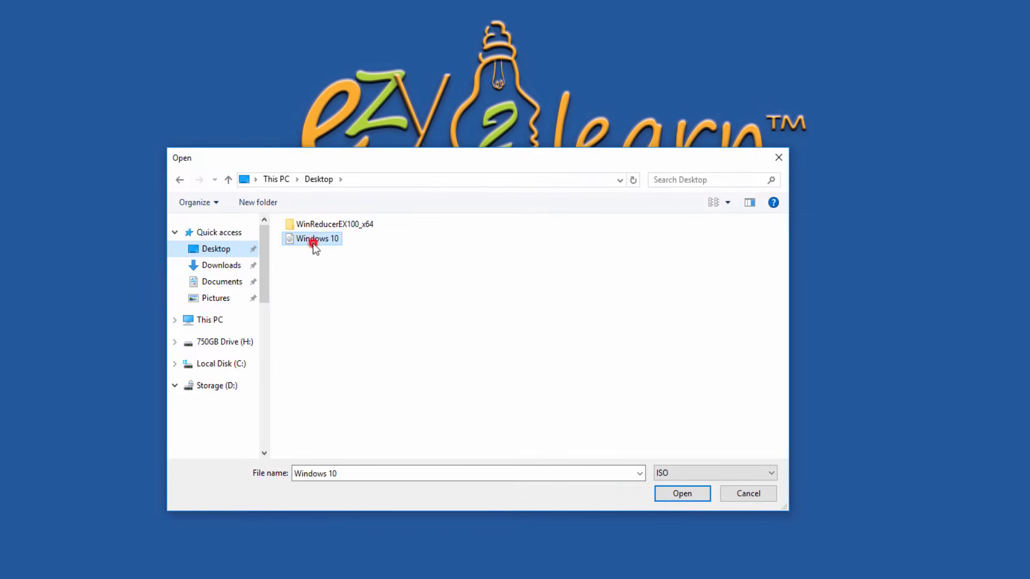
left_click(691, 497)
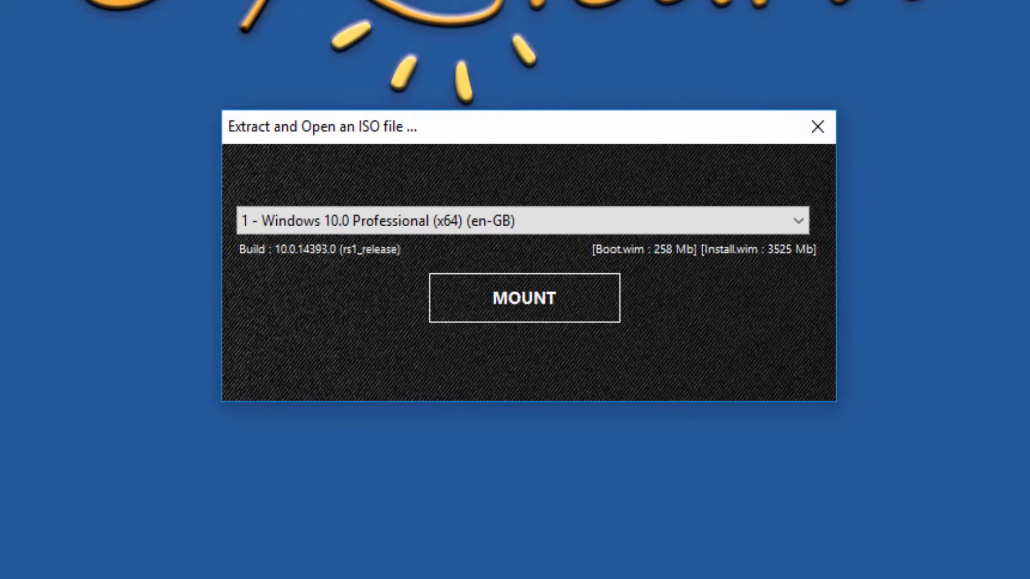
Step: Mount edition 1 - Windows 10.0 Professional (x64), declining both activation prompts
left_click(797, 225)
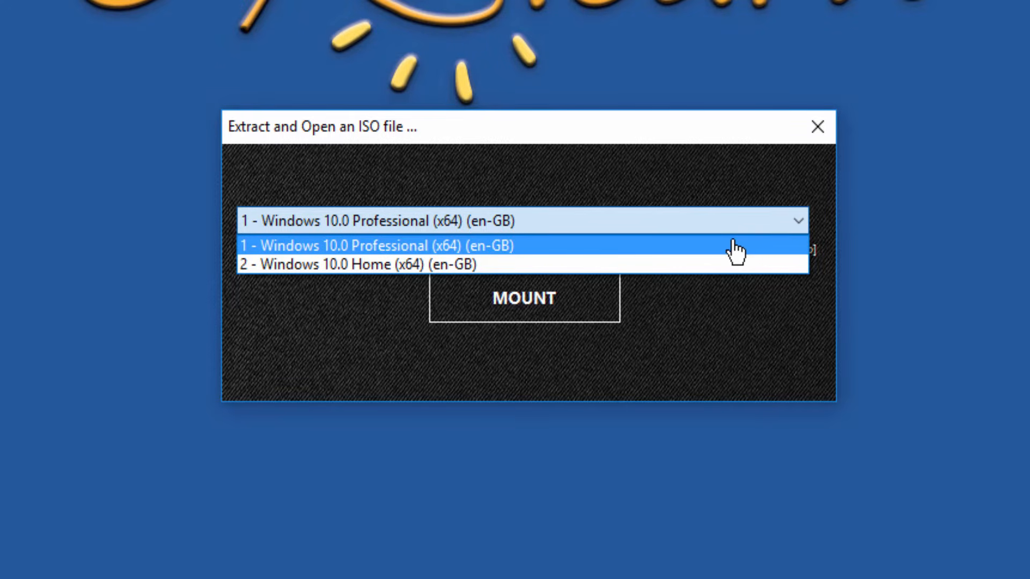
left_click(780, 248)
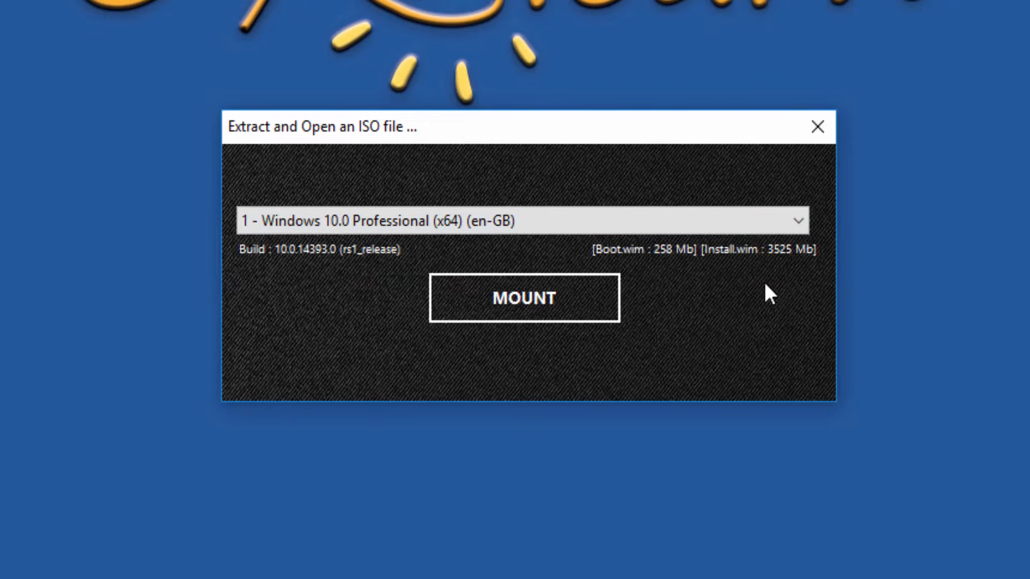
left_click(603, 316)
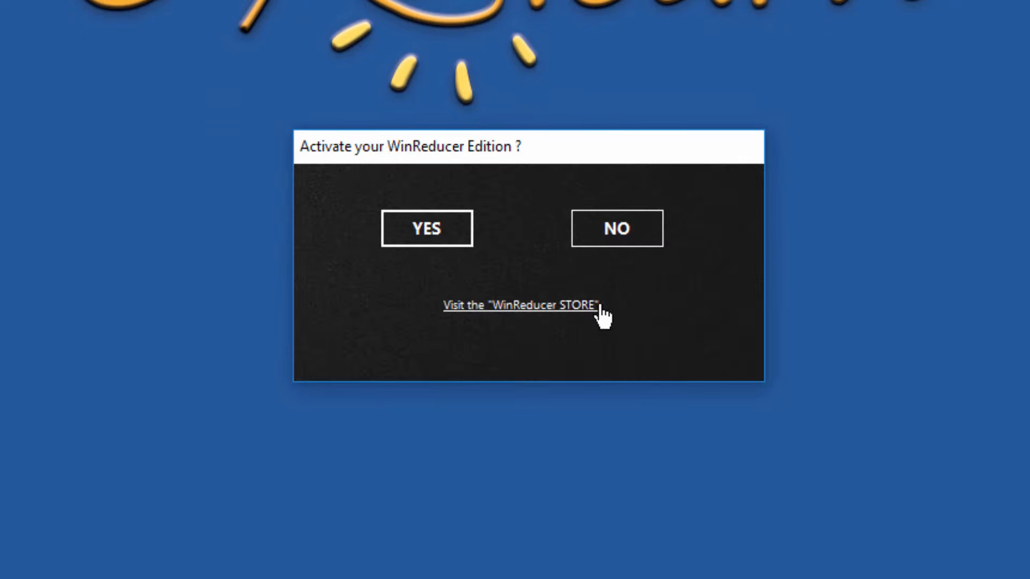
left_click(651, 239)
left_click(653, 247)
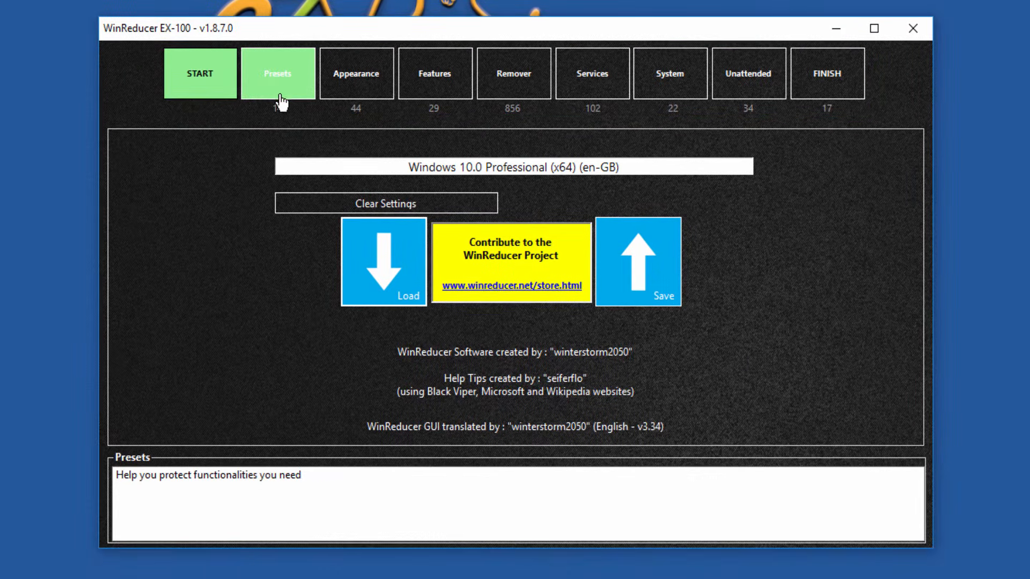
Step: Switch to the Presets page to view the protection options
left_click(285, 89)
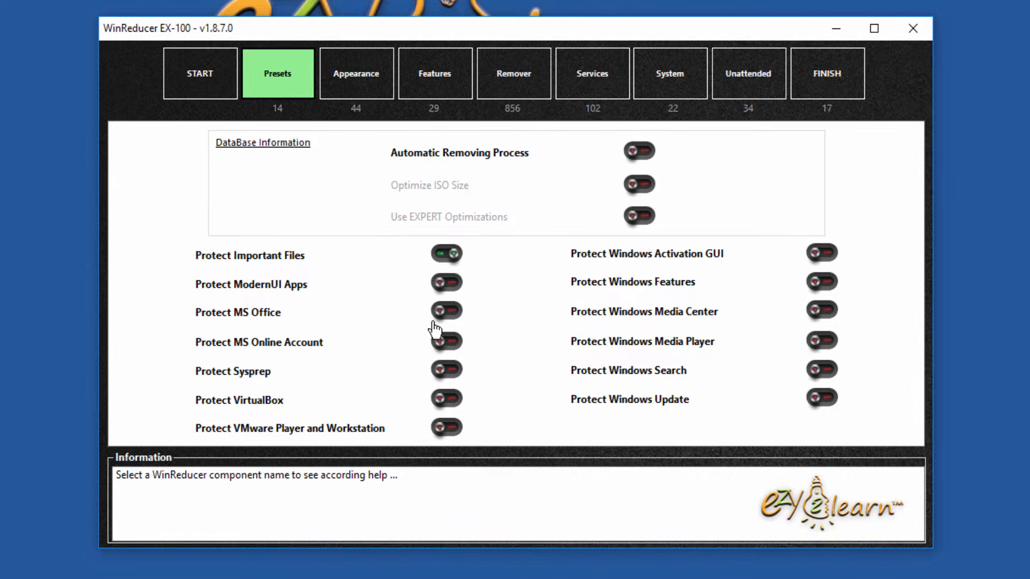
Step: Turn on Protect MS Office, leaving MS Online Account and VirtualBox protection off
left_click(459, 321)
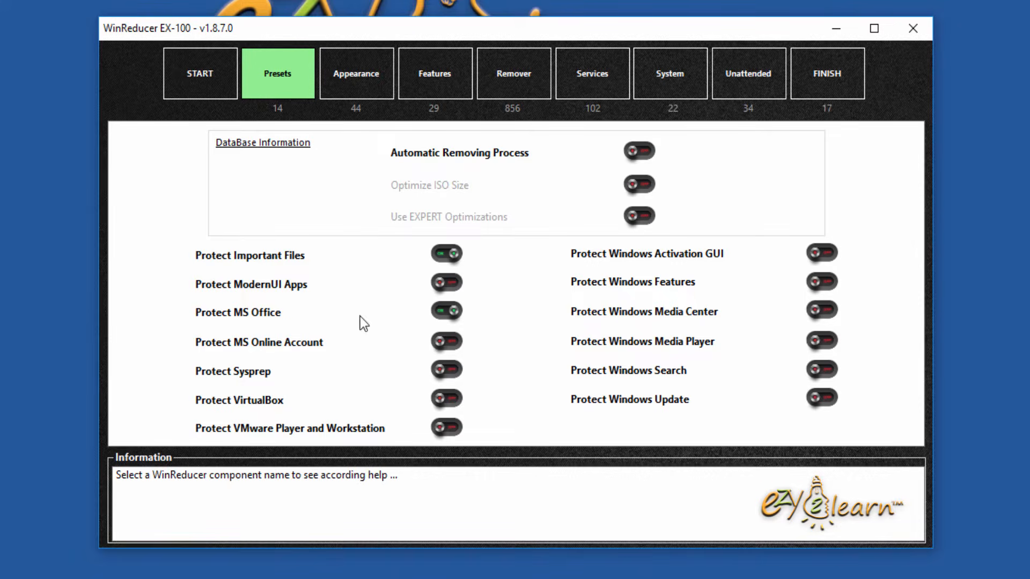
left_click(454, 346)
left_click(452, 402)
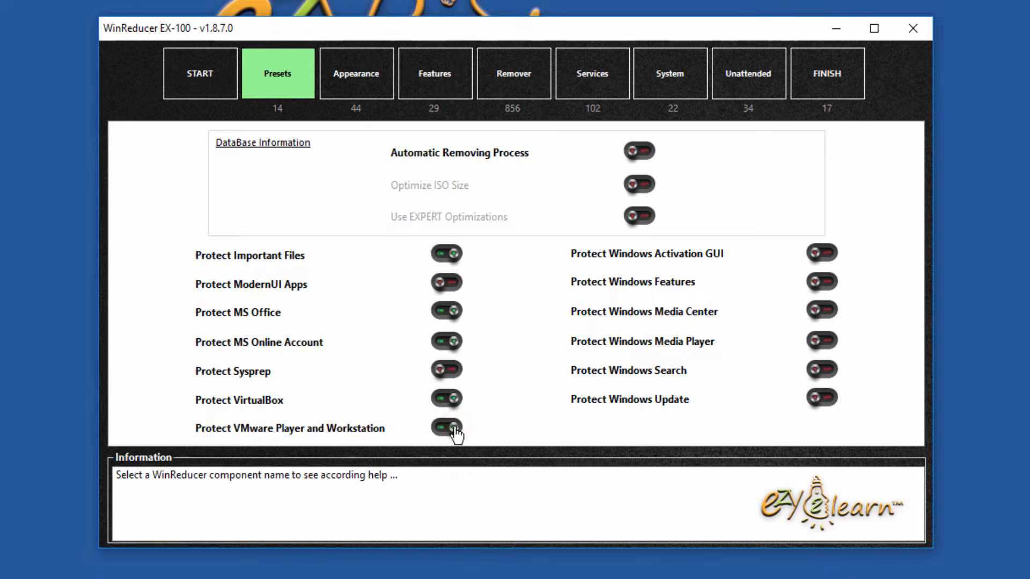
left_click(452, 400)
left_click(453, 344)
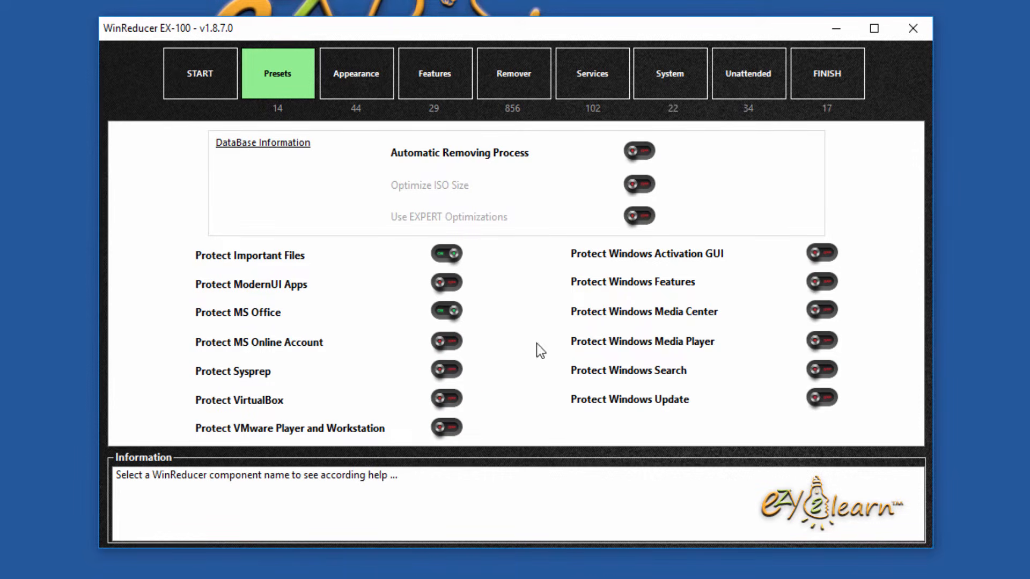
Step: Protect Windows Features, Windows Media Center, Windows Media Player, Windows Search and Windows Update
mouse_move(648, 285)
left_click(826, 283)
left_click(832, 315)
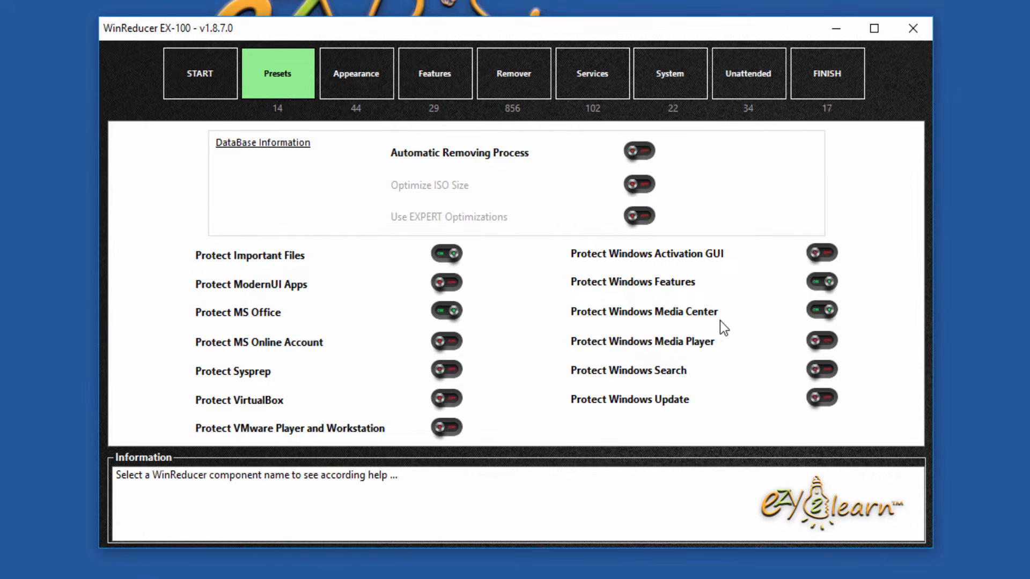
left_click(834, 344)
left_click(824, 370)
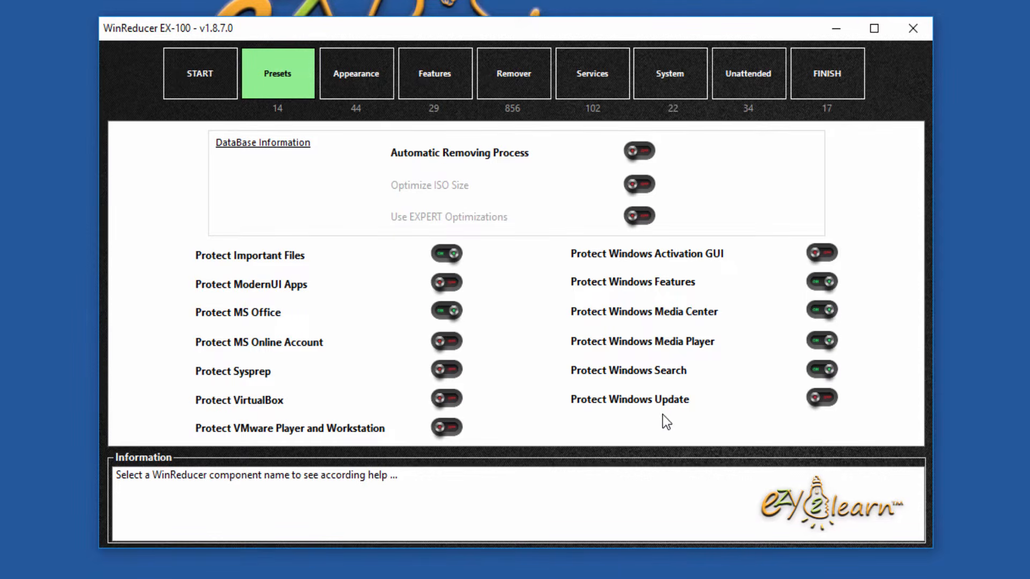
left_click(829, 403)
Step: Open the Features tab listing the optional Windows features, leaving the all-features setting unchanged
left_click(355, 90)
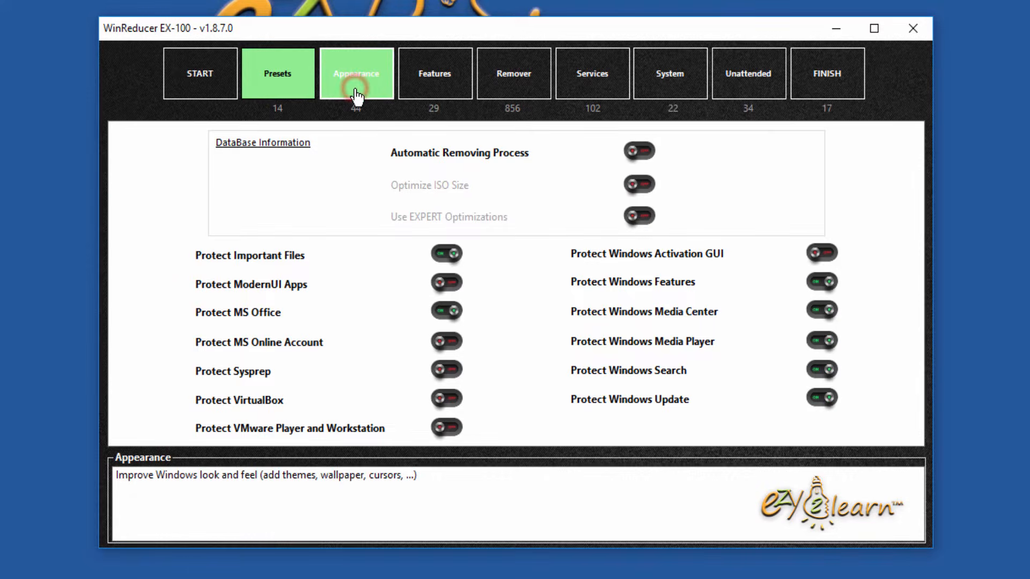
left_click(428, 76)
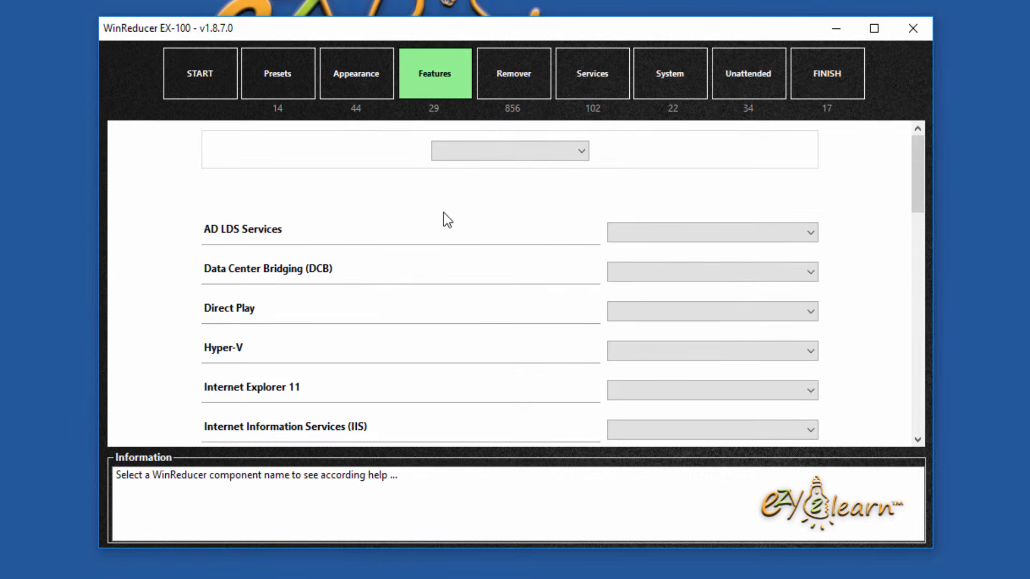
left_click(546, 154)
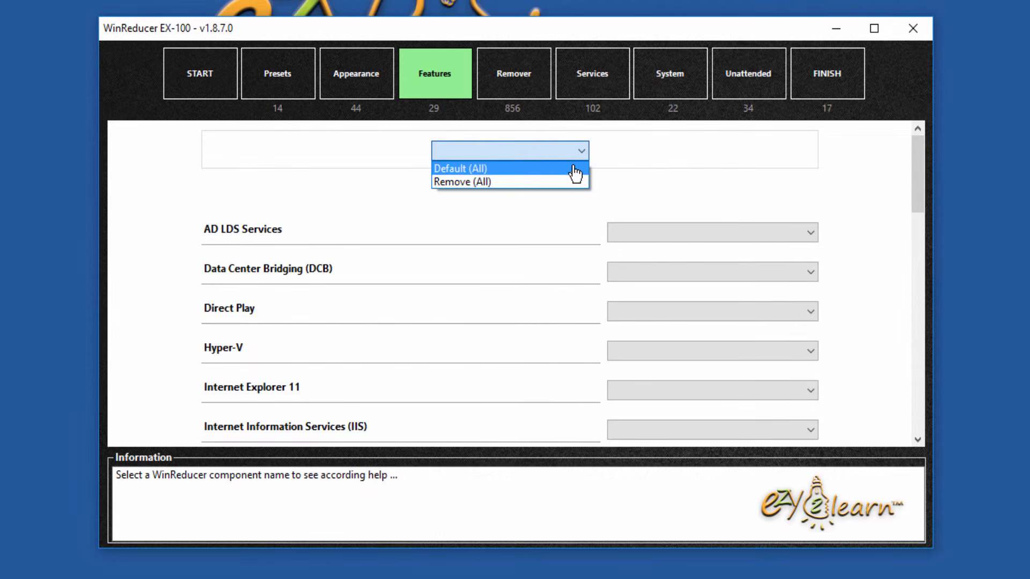
left_click(646, 170)
left_click(916, 199)
left_click_drag(916, 199, 919, 214)
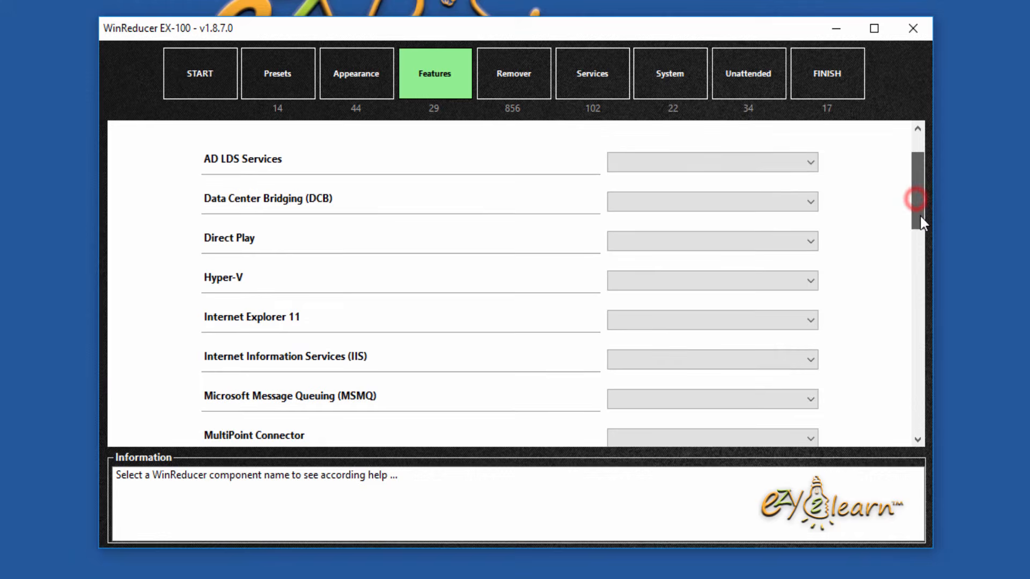
Step: Set AD LDS Services to Disable and Data Center Bridging (DCB) to Remove
left_click(812, 164)
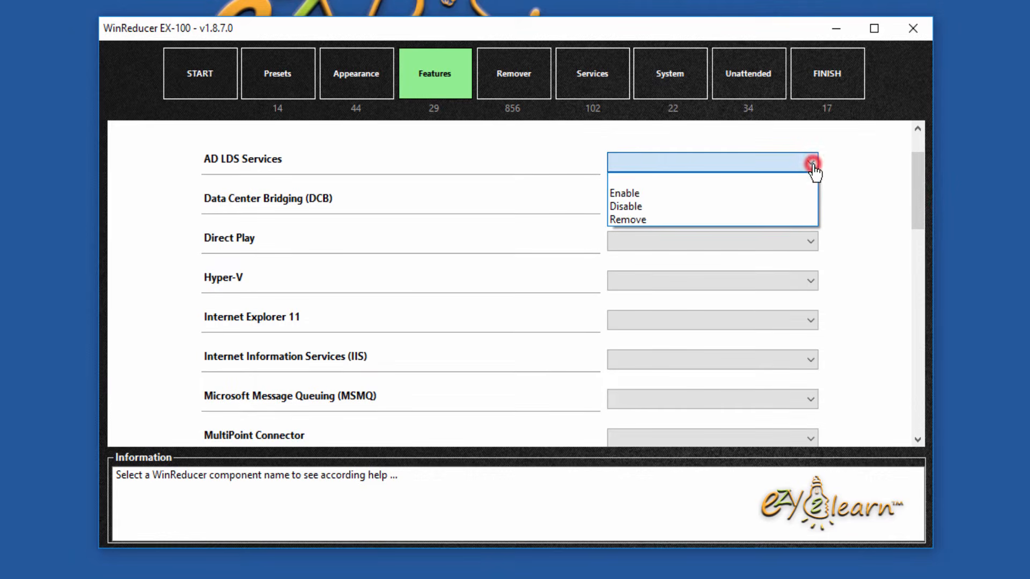
left_click(665, 223)
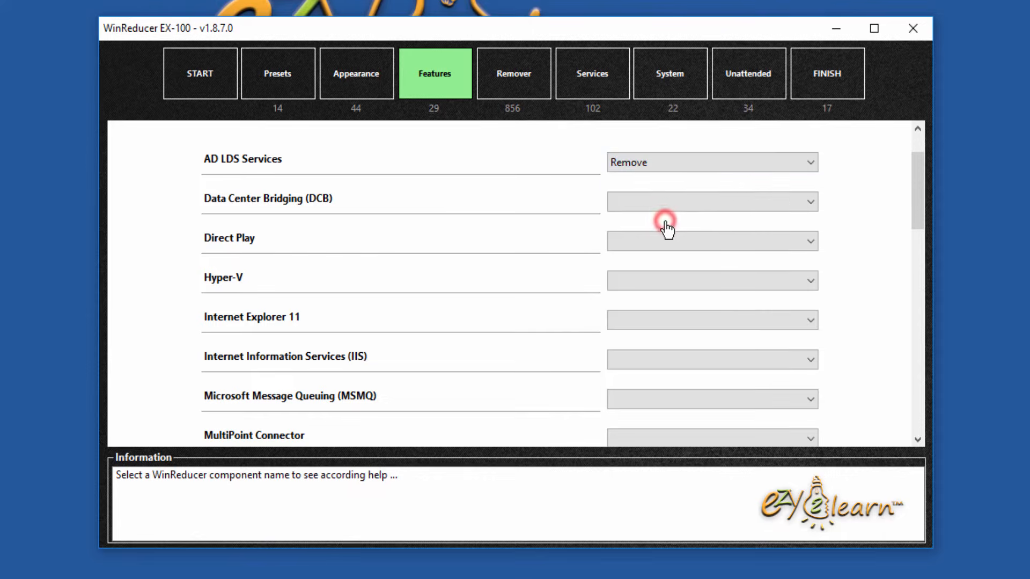
left_click(671, 161)
left_click(655, 208)
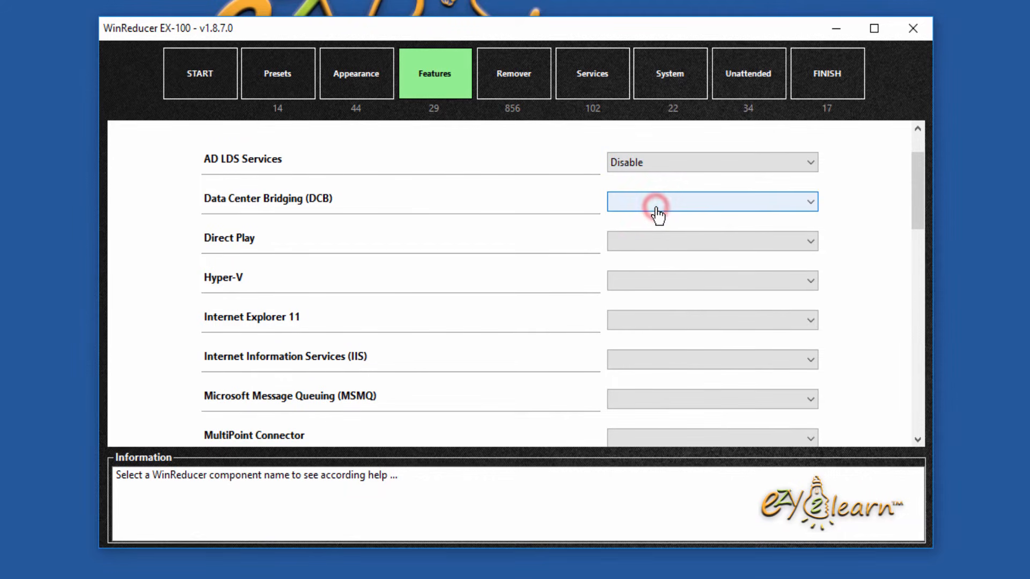
left_click(656, 206)
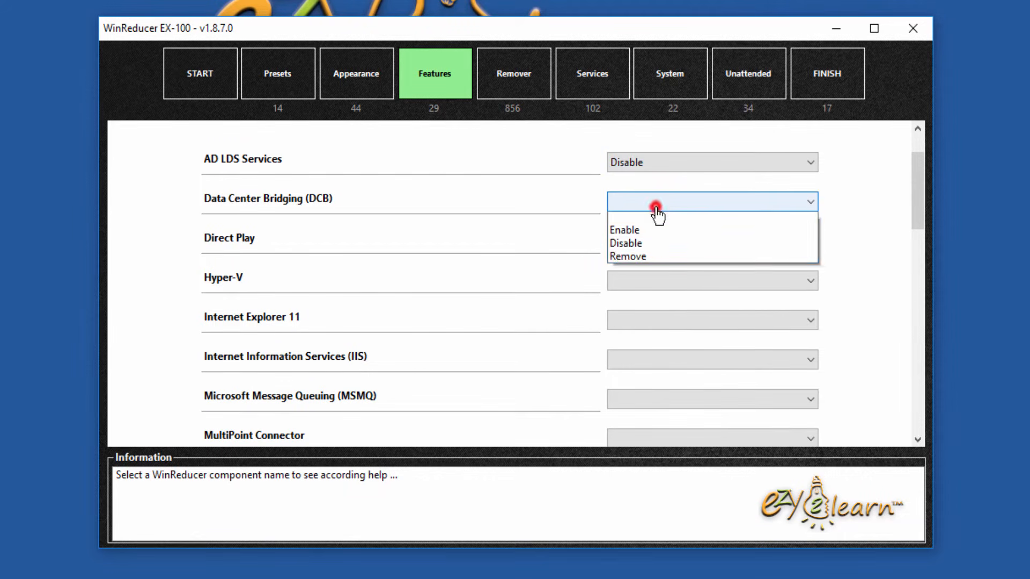
left_click(660, 261)
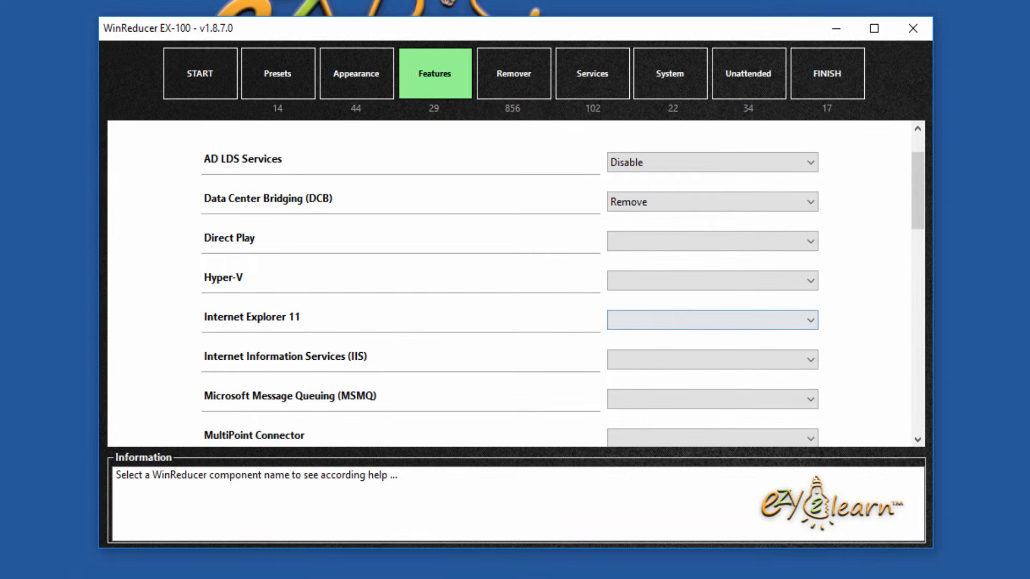
left_click_drag(922, 201, 903, 417)
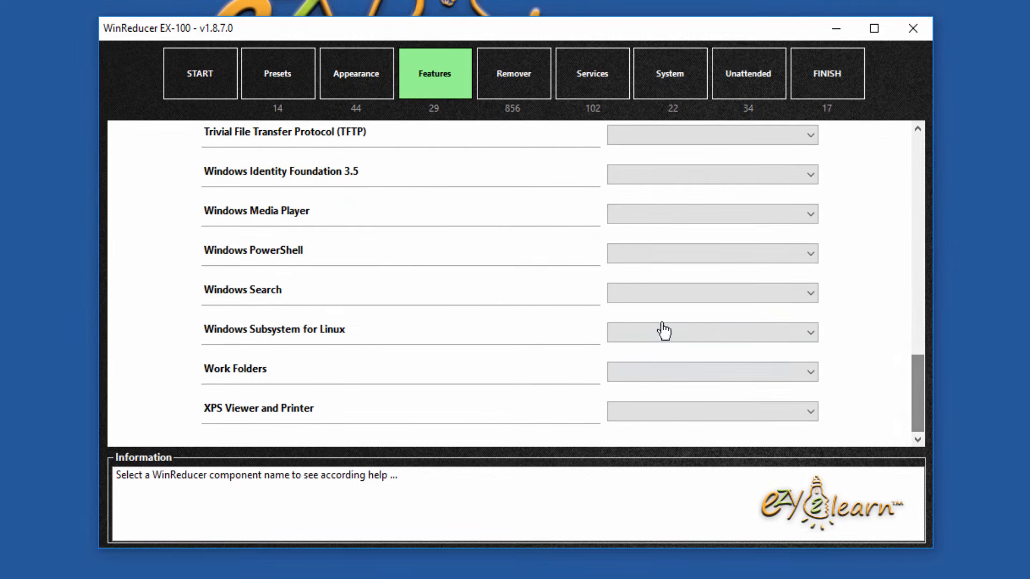
Step: Set Windows Media Player and XPS Viewer and Printer to Remove, then go to the Remover tab
left_click(633, 217)
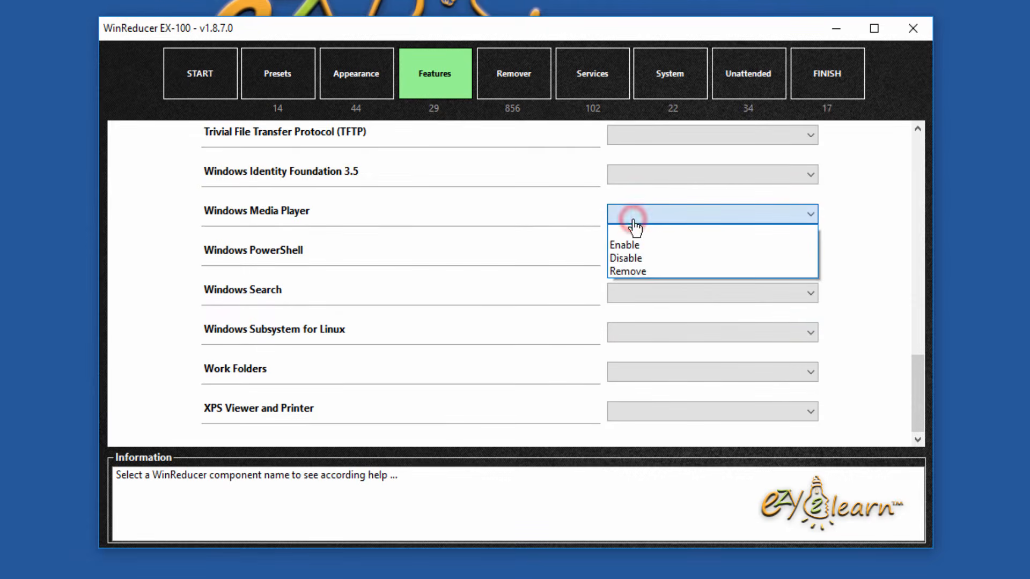
left_click(643, 271)
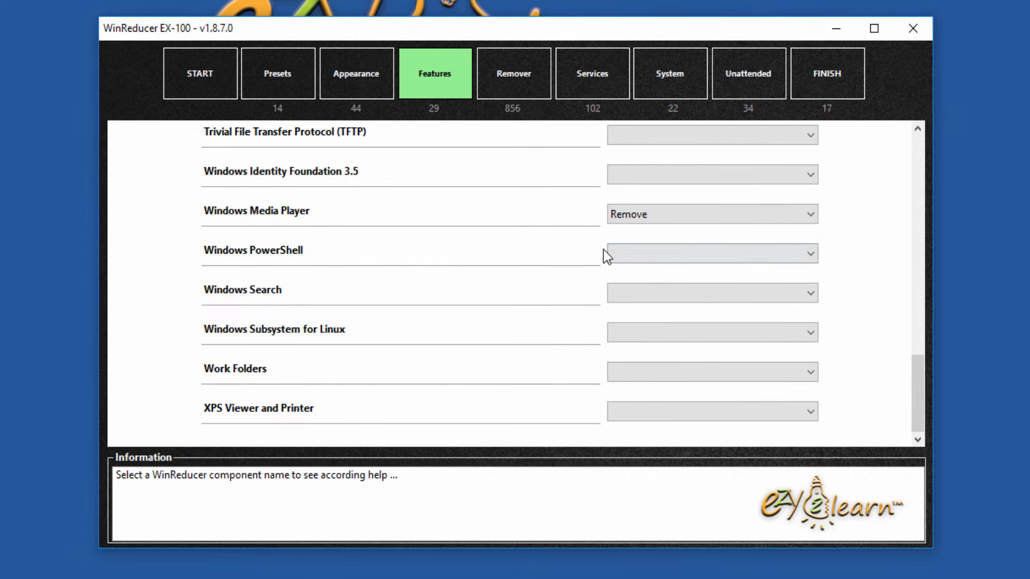
left_click(669, 419)
left_click(649, 472)
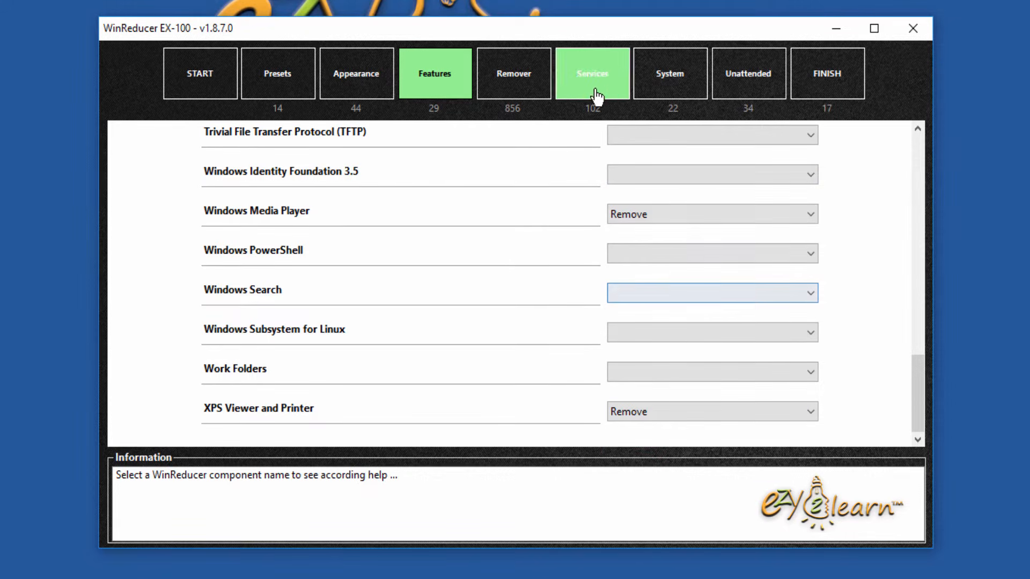
left_click(534, 96)
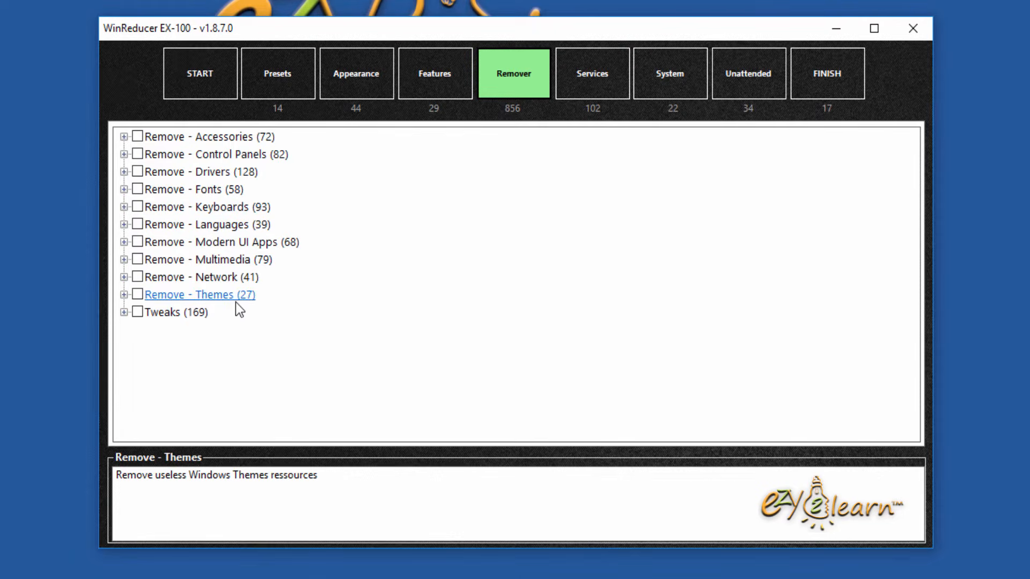
Step: Tick all Accessories for removal, then untick Anytime Upgrade, Diagnostics Troubleshooting Wizard, Notepad, Windows Mail and Zip
left_click(124, 137)
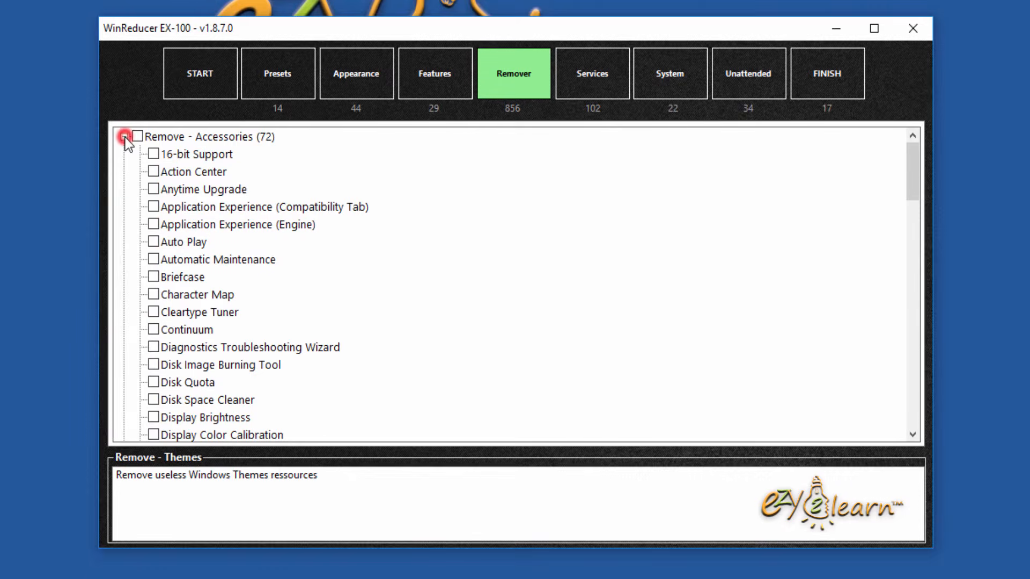
left_click(138, 138)
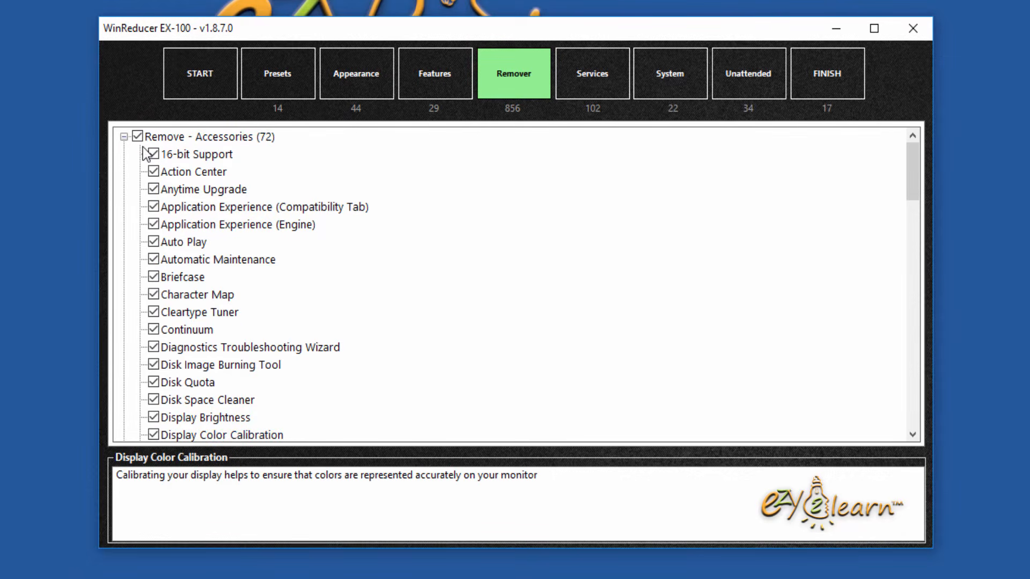
left_click(153, 189)
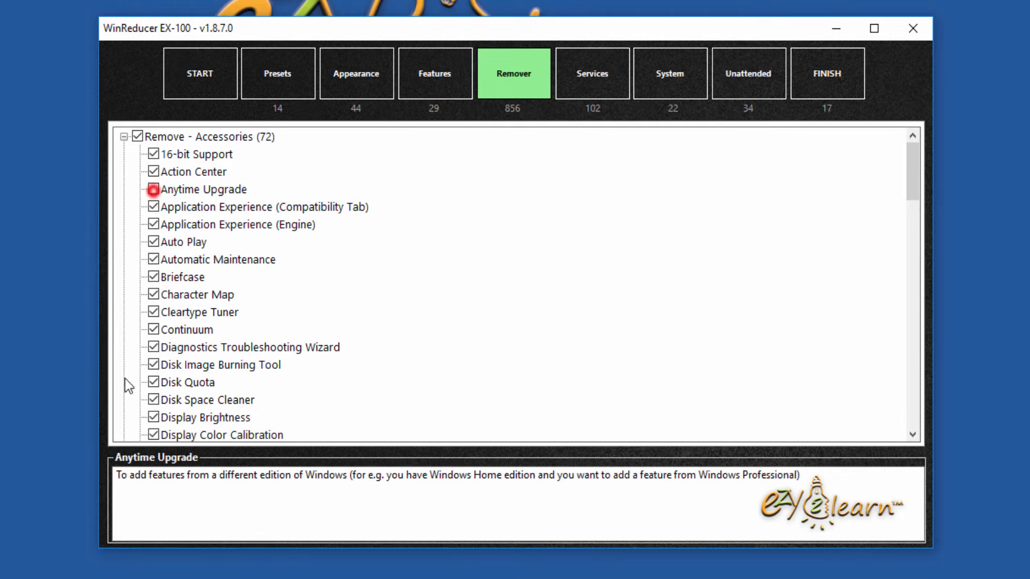
left_click(154, 347)
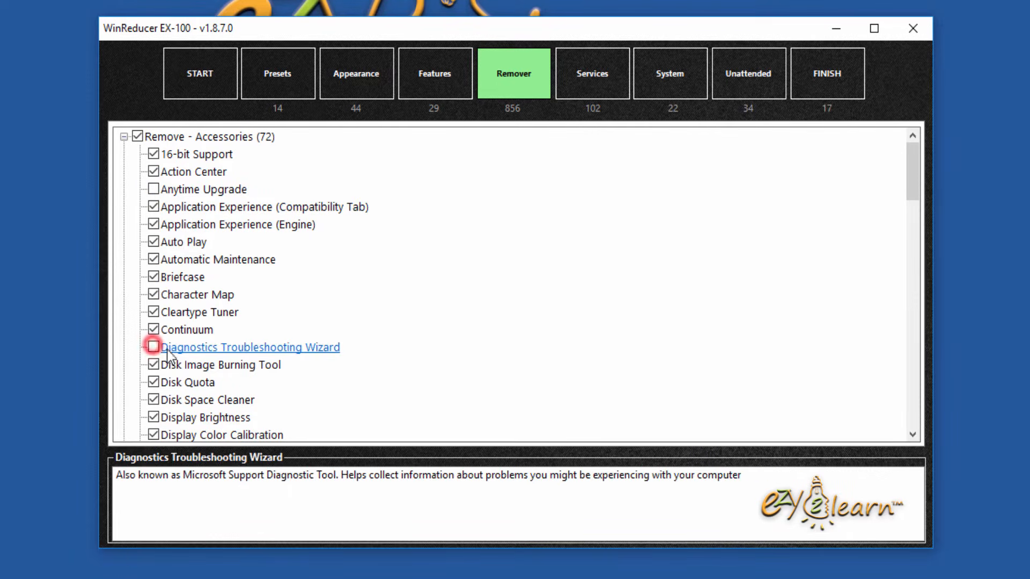
scroll(308, 378, "down", 6)
scroll(308, 379, "down", 2)
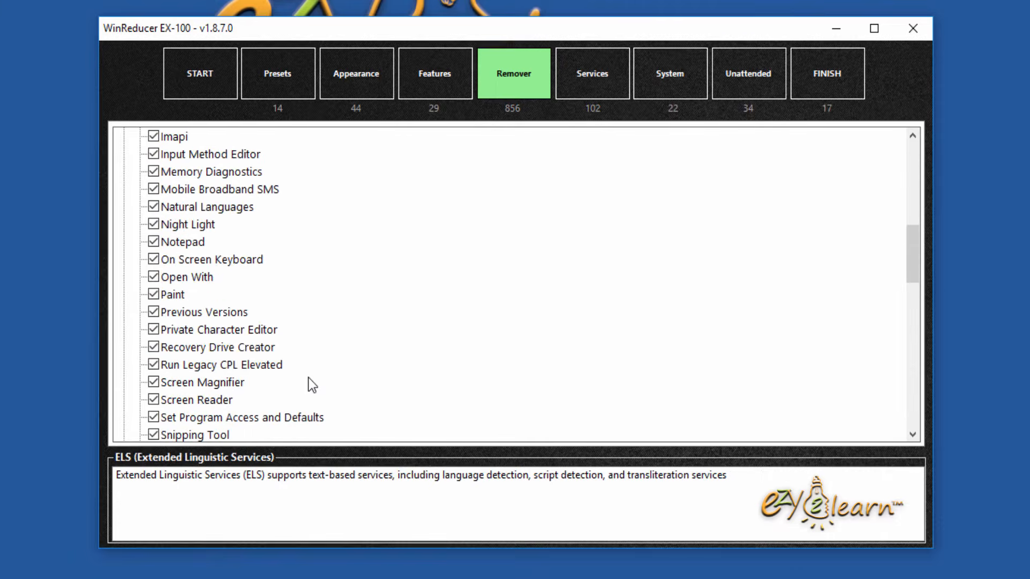
left_click(154, 243)
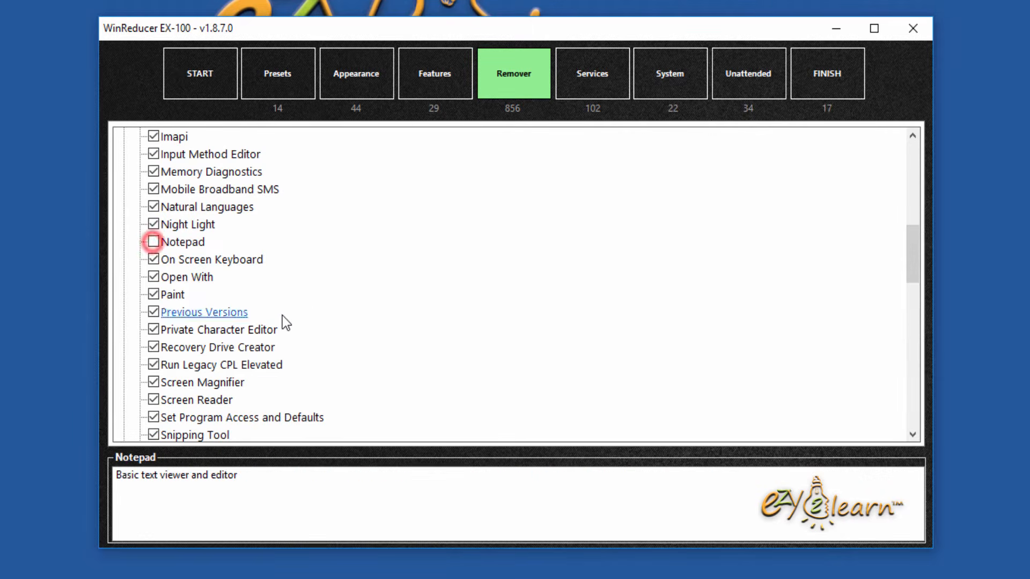
scroll(316, 313, "down", 5)
scroll(316, 313, "down", 6)
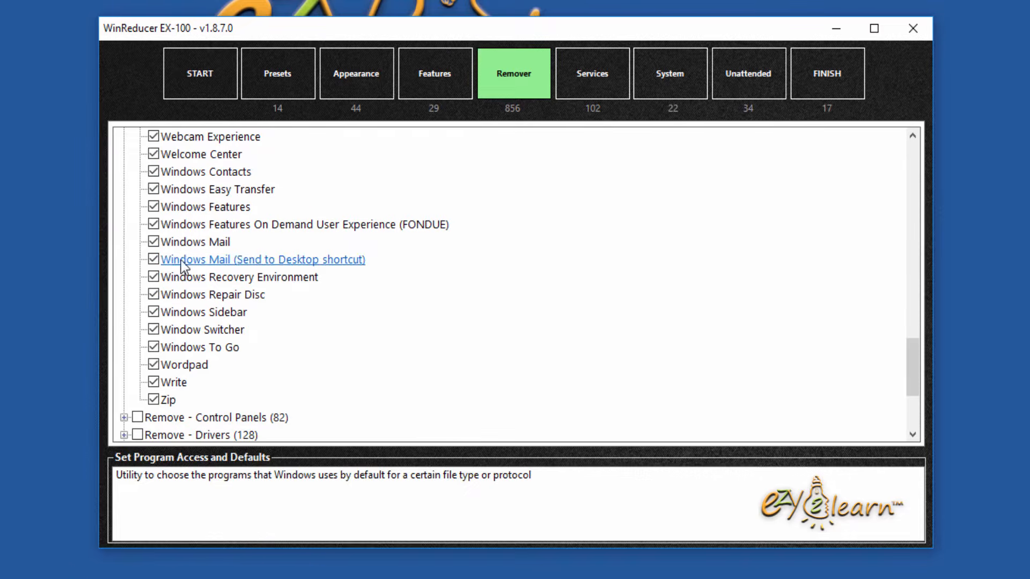
left_click(154, 242)
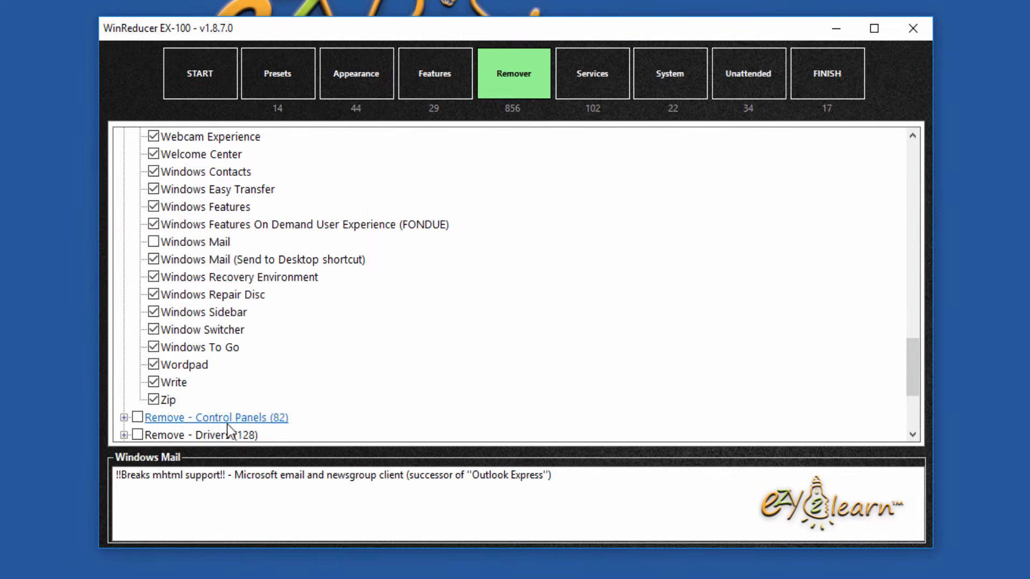
left_click(154, 399)
Step: Under Remove - Control Panels, tick Power Options, Phone and Modem (Files) and Pen and Touch (Files)
scroll(330, 378, "down", 3)
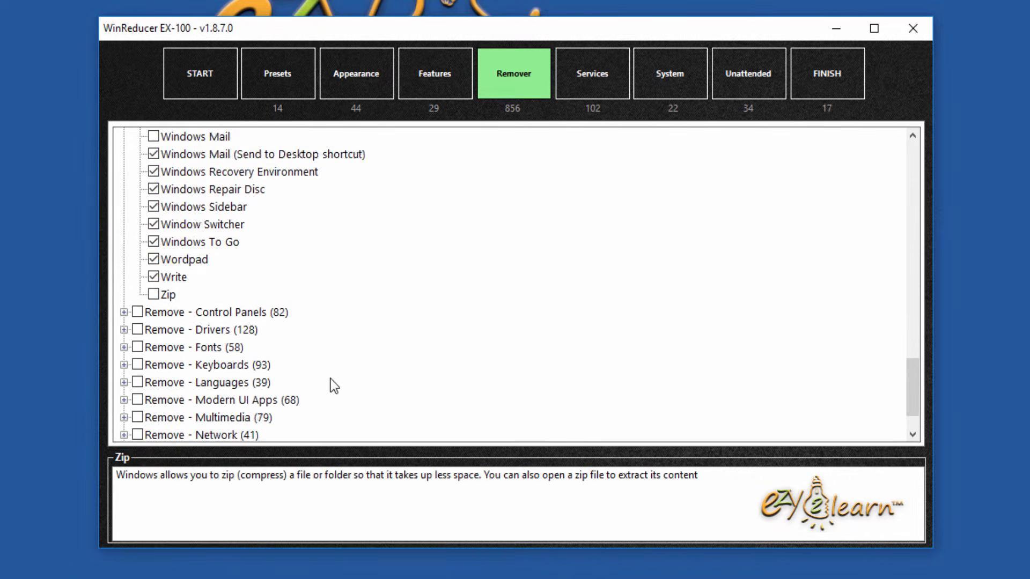
left_click(124, 260)
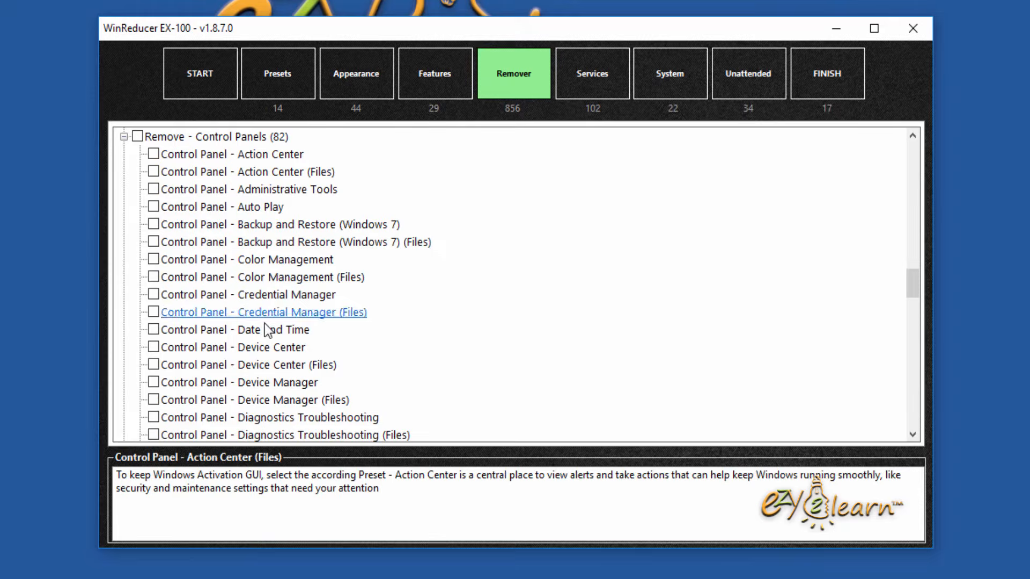
scroll(264, 366, "down", 4)
scroll(265, 368, "down", 8)
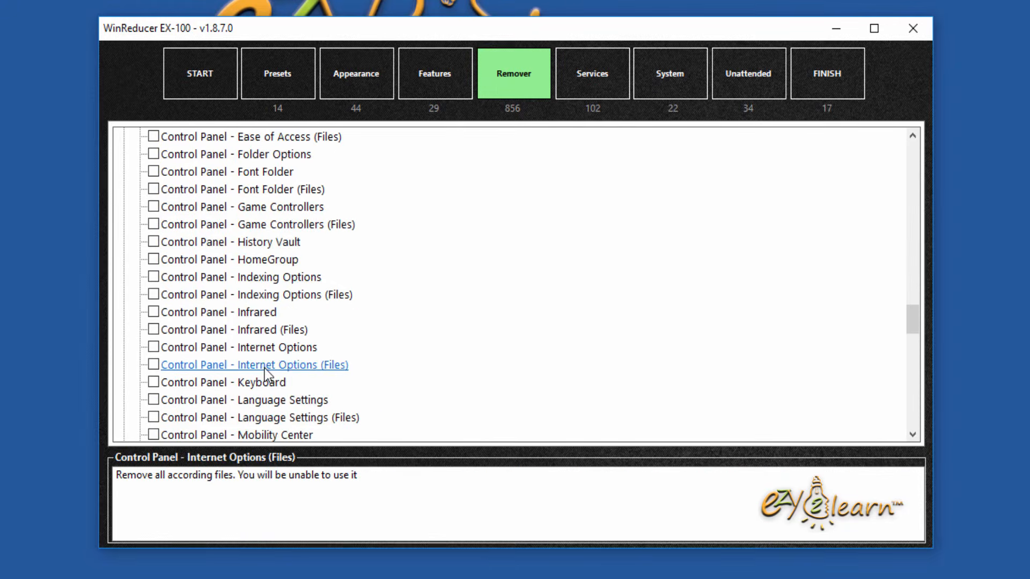
left_click(153, 347)
left_click(153, 330)
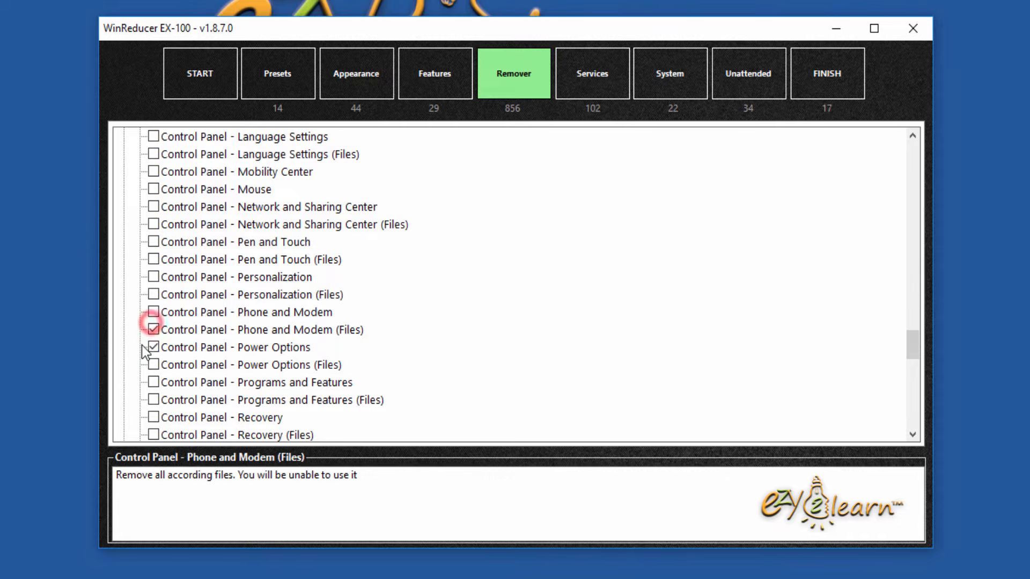
left_click(154, 259)
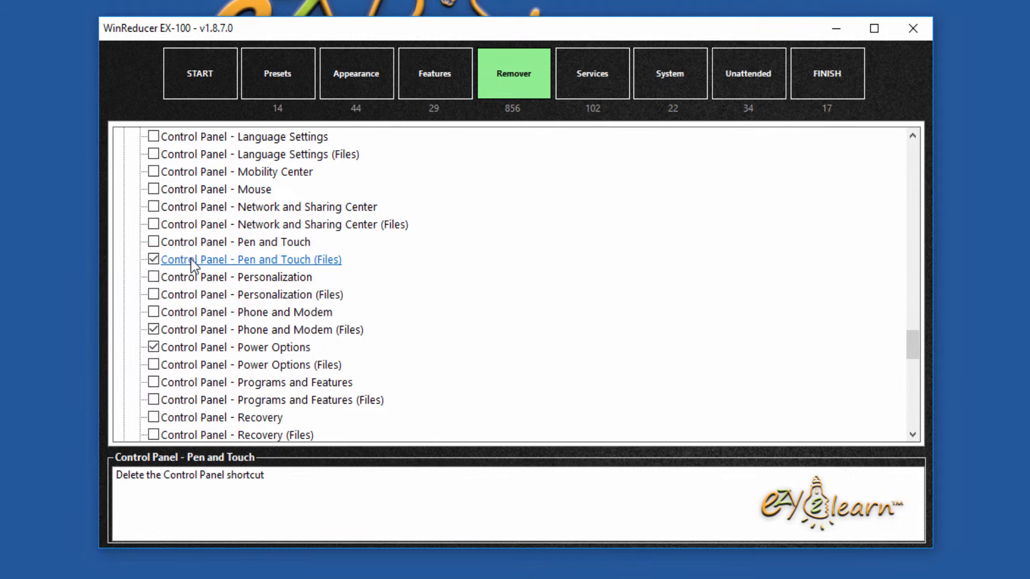
scroll(450, 211, "down", 6)
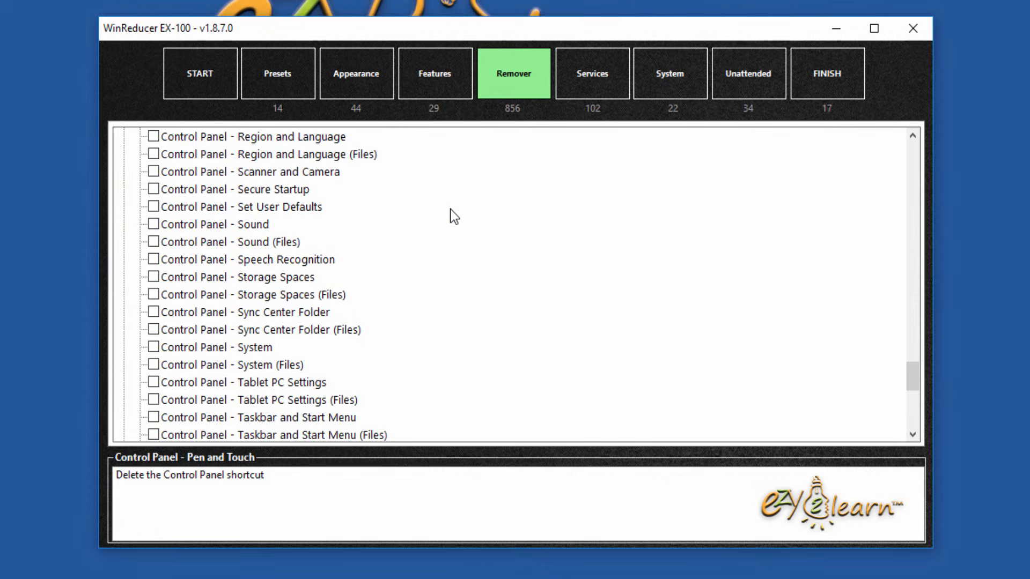
scroll(450, 216, "down", 5)
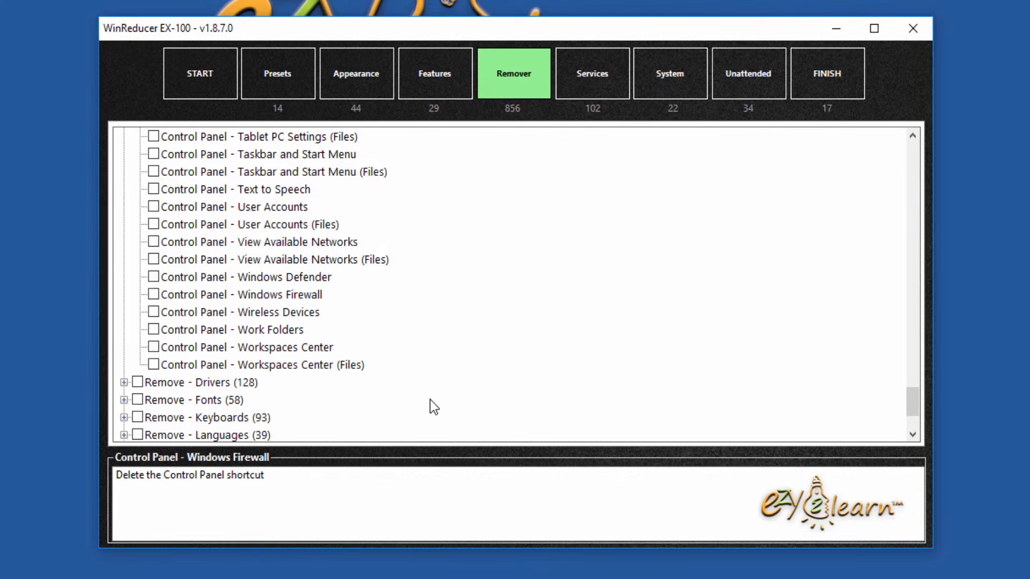
scroll(430, 405, "down", 2)
Step: Under Remove - Drivers, tick Xbox360 Controller, Xbox One Controller, Floppy Disk and Miracast, then expand Fonts
left_click(124, 278)
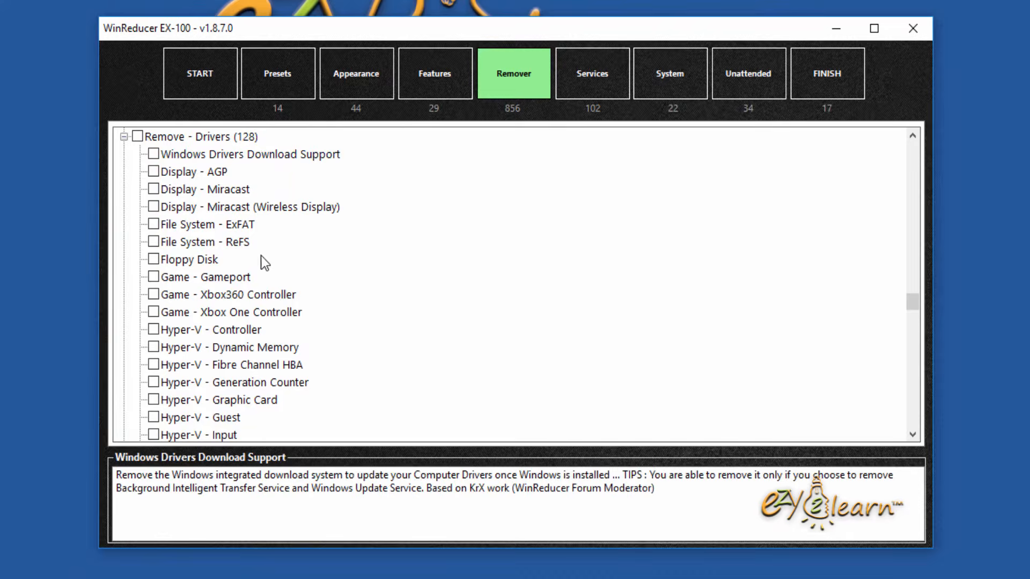
left_click(153, 295)
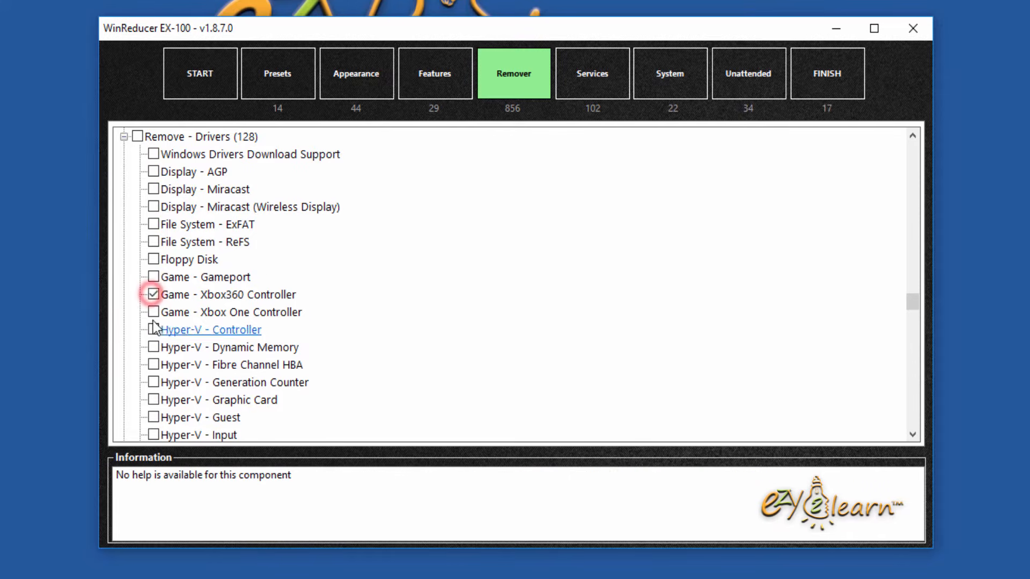
left_click(154, 312)
left_click(153, 260)
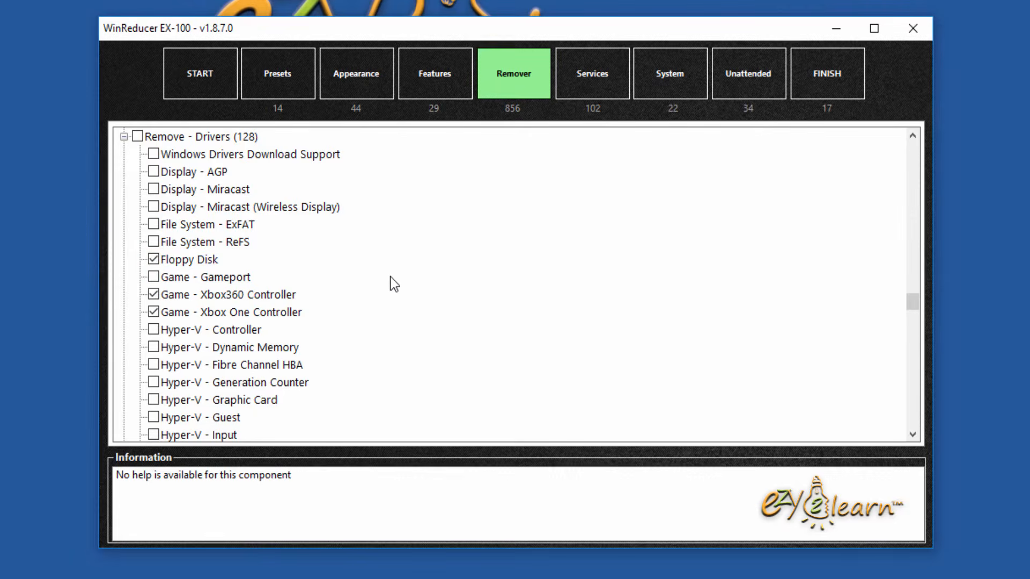
left_click(153, 189)
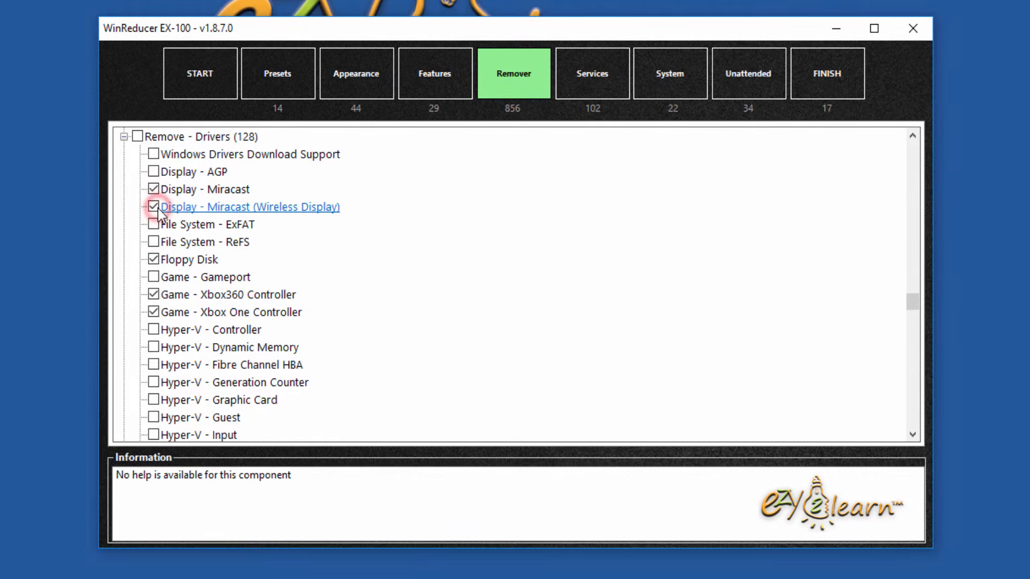
scroll(389, 249, "down", 3)
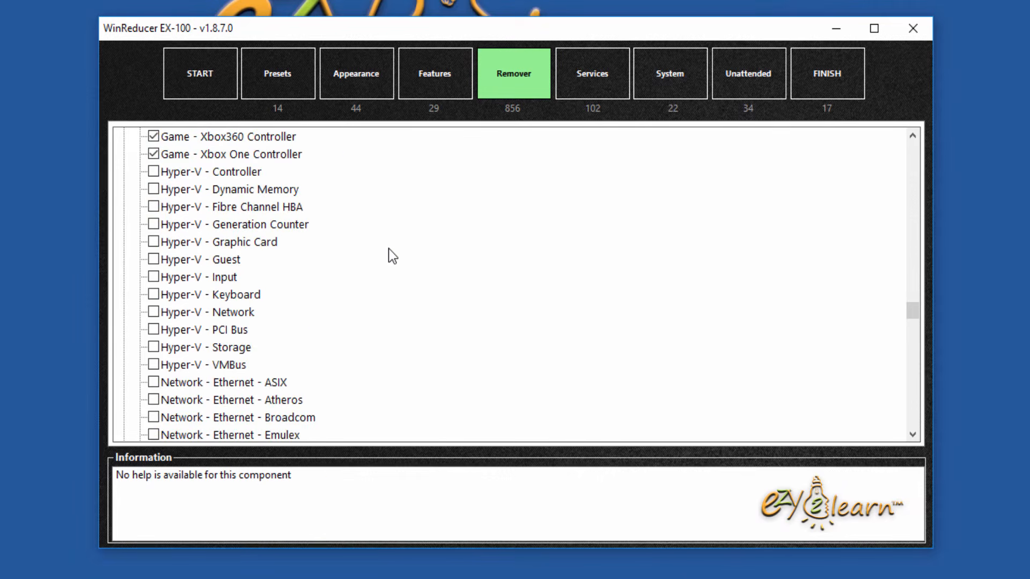
scroll(388, 250, "down", 6)
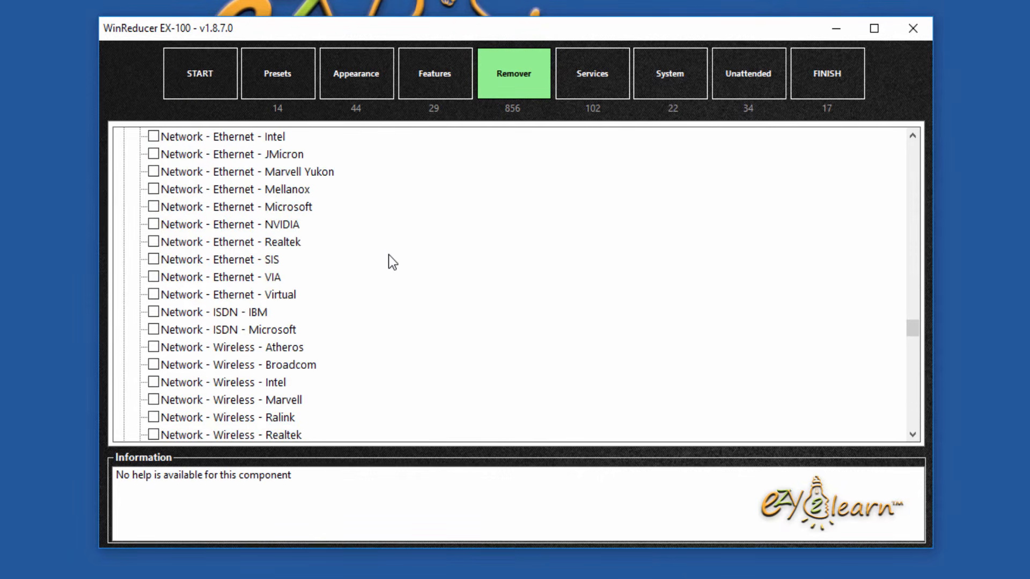
scroll(388, 255, "down", 9)
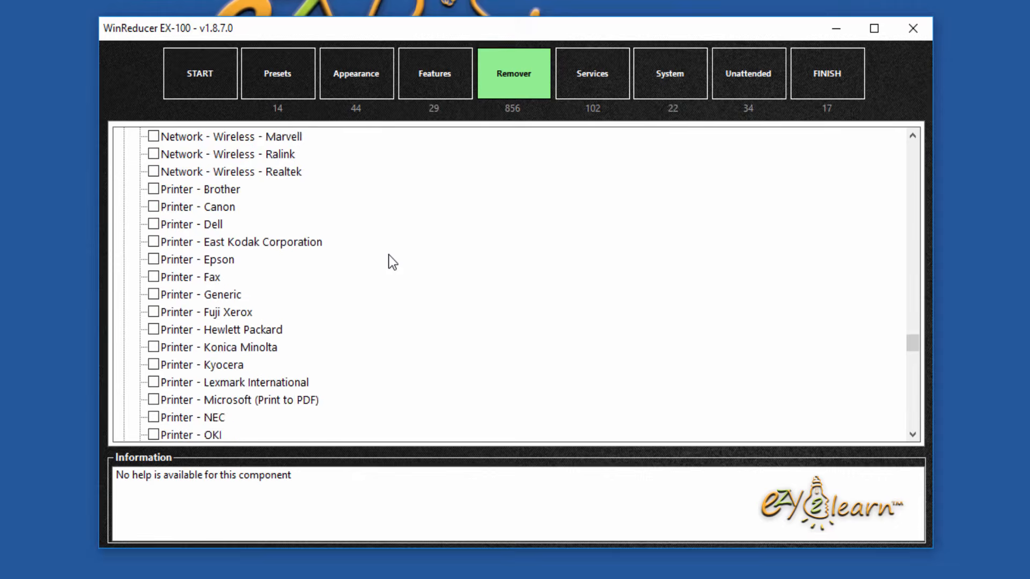
scroll(387, 258, "down", 18)
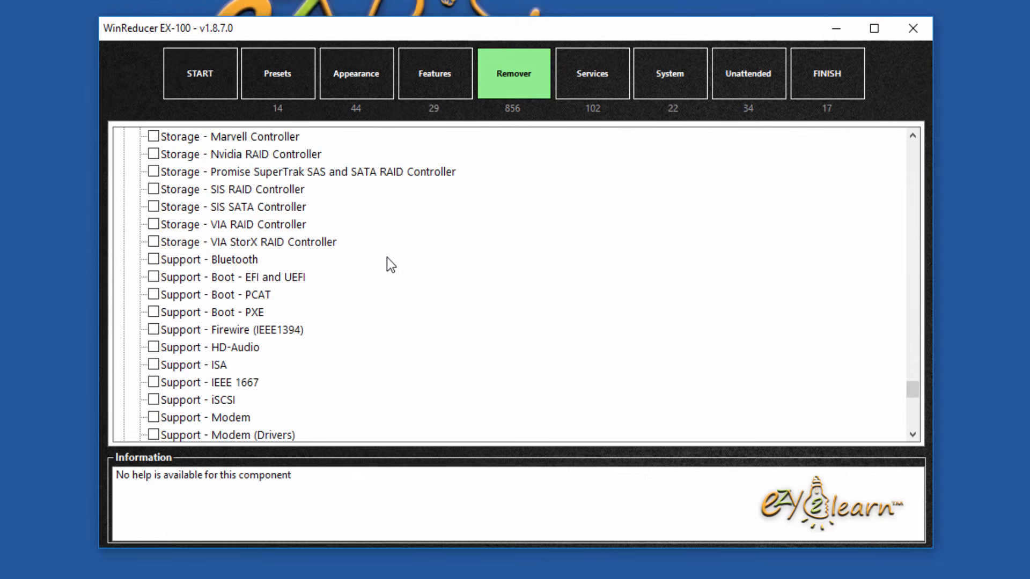
scroll(387, 257, "down", 5)
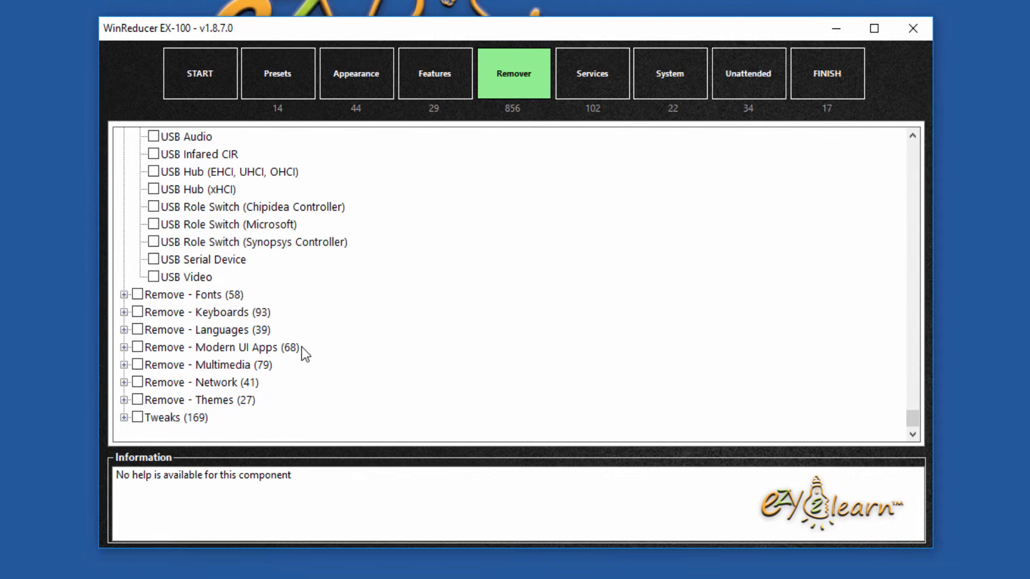
left_click(124, 295)
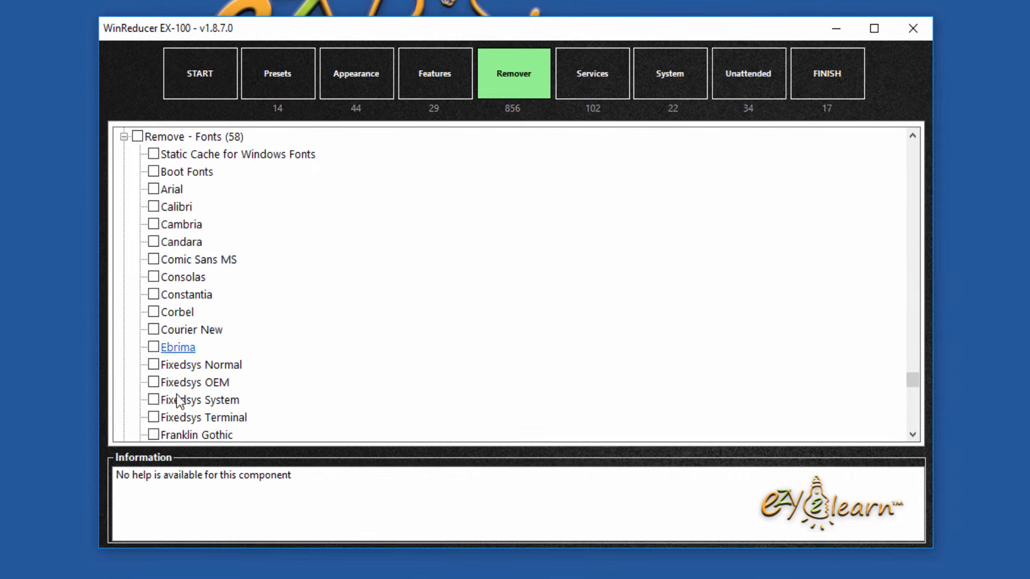
Step: Collapse Fonts, tick all Keyboards for removal, then untick English (US), French and Thai
left_click(123, 137)
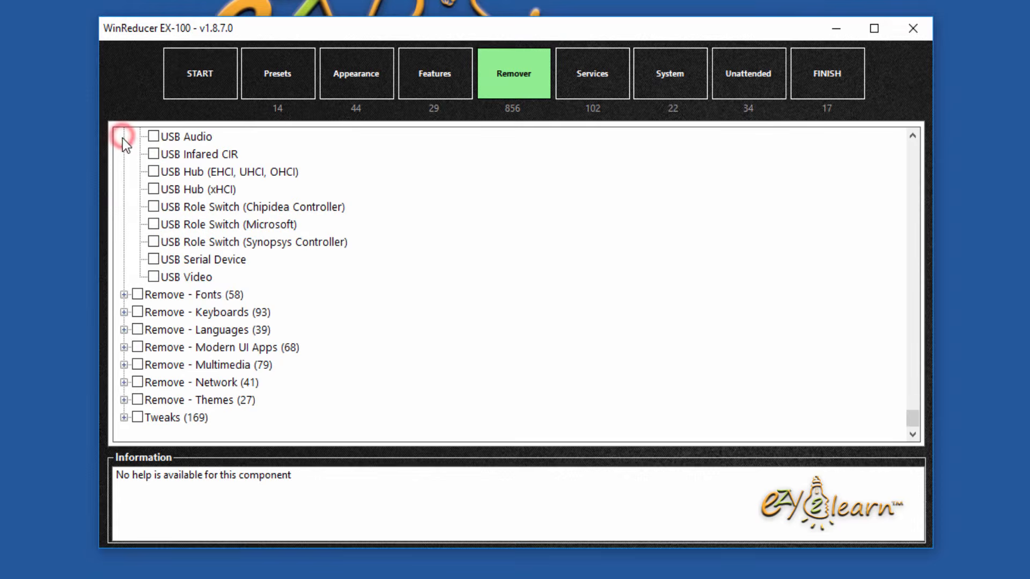
left_click(123, 312)
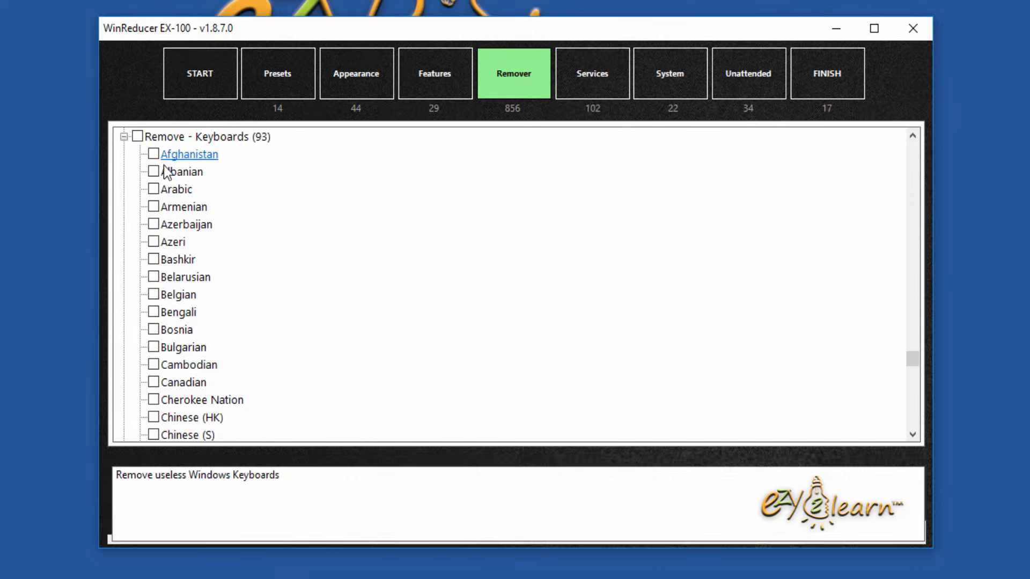
left_click(137, 136)
scroll(304, 258, "down", 7)
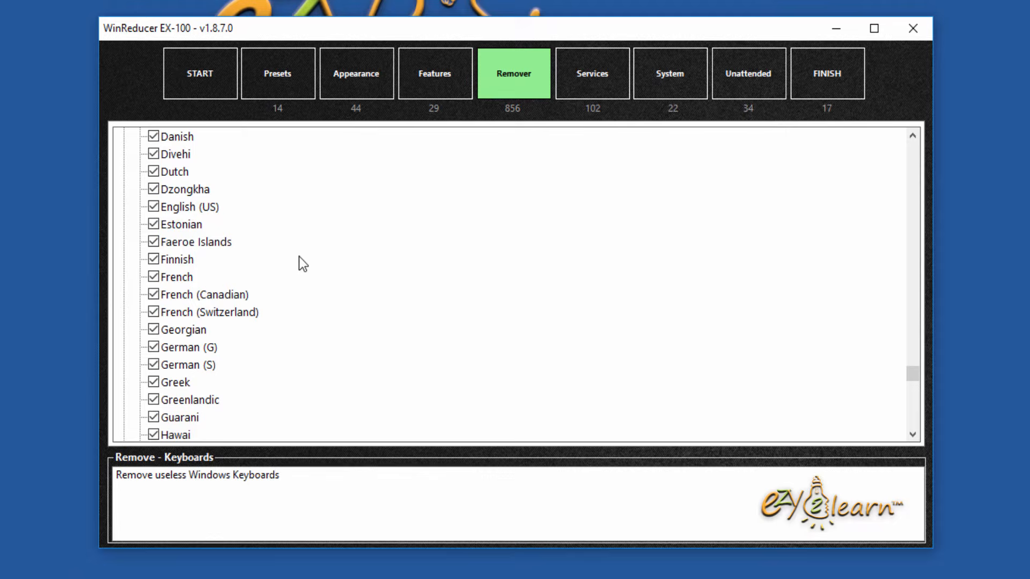
left_click(153, 207)
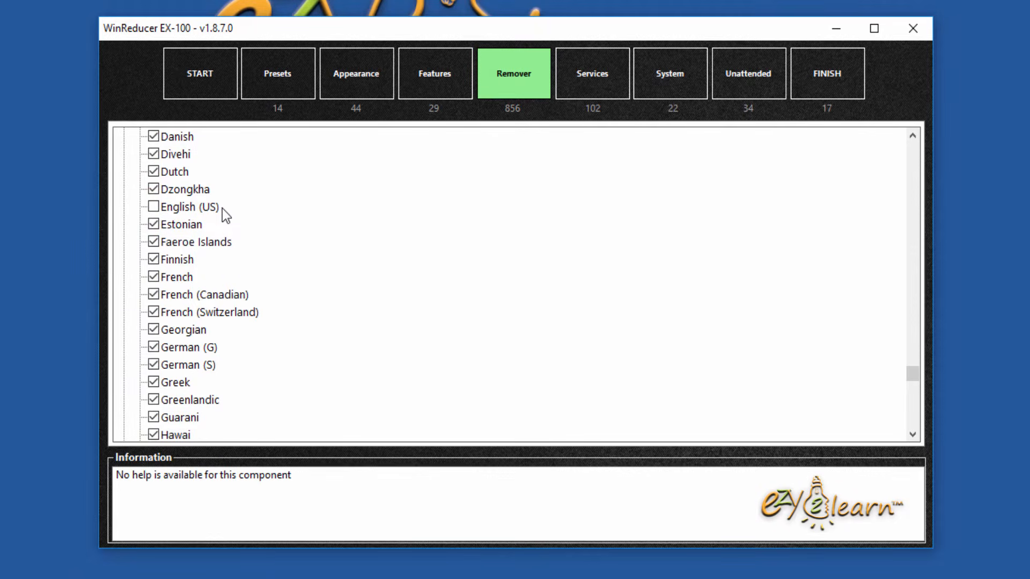
left_click(154, 276)
scroll(321, 352, "down", 3)
scroll(320, 352, "down", 17)
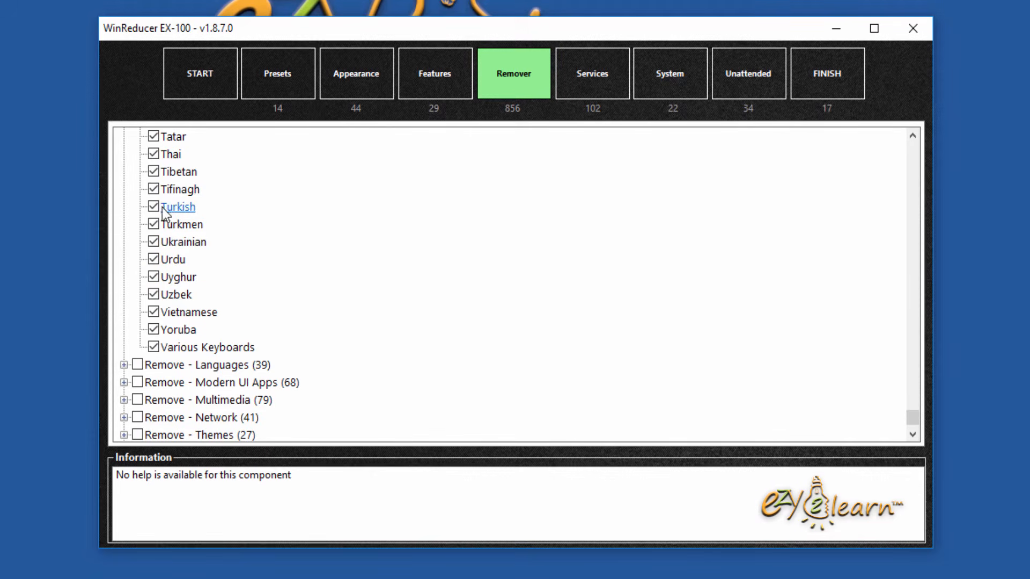
left_click(153, 154)
left_click(153, 188)
scroll(344, 239, "down", 1)
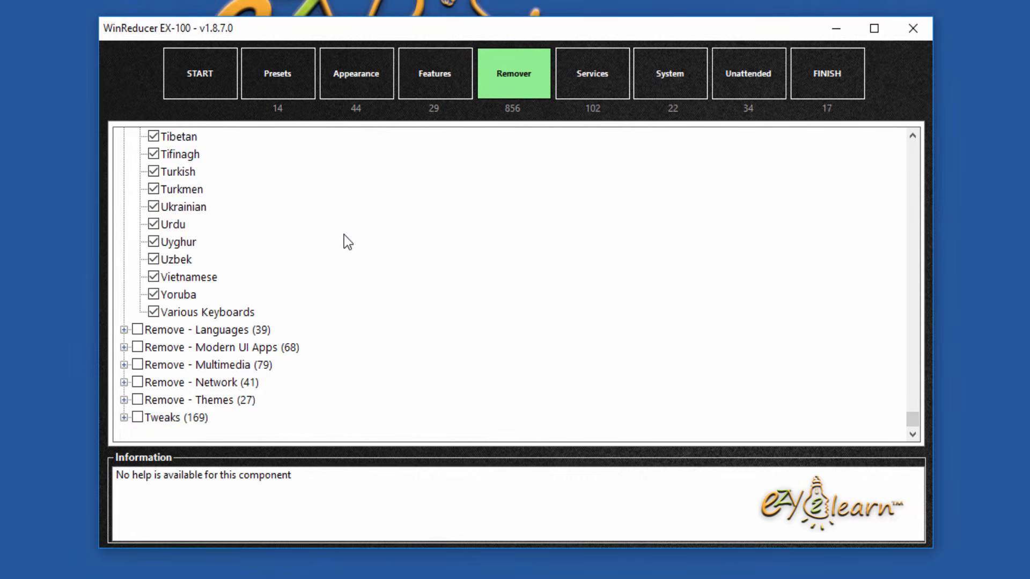
Step: Expand Remove - Languages and tick Saudi Arabia, Serbia, Slovakia, Slovenia, Spain, Sweden and Thailand
left_click(124, 329)
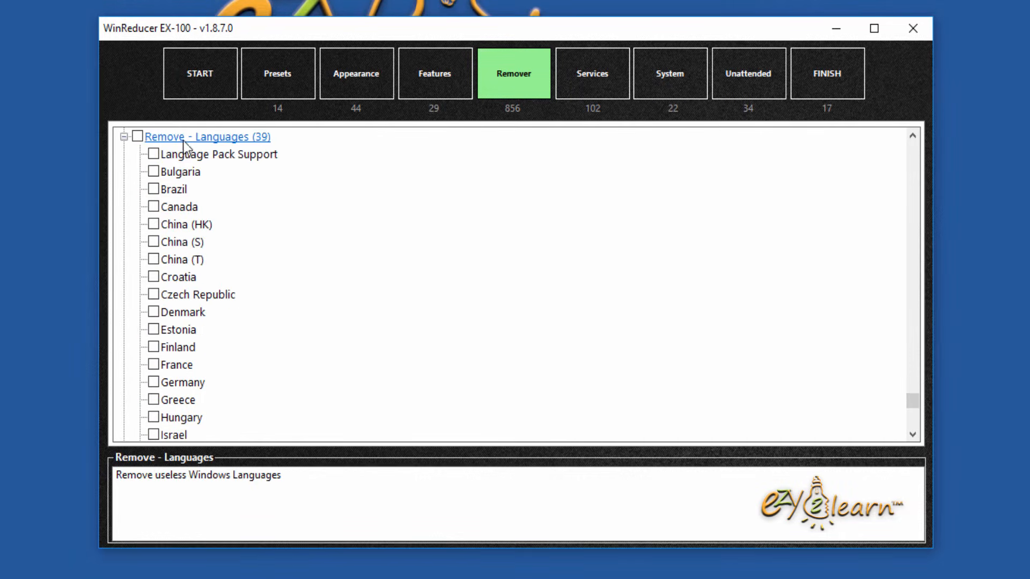
scroll(348, 340, "down", 7)
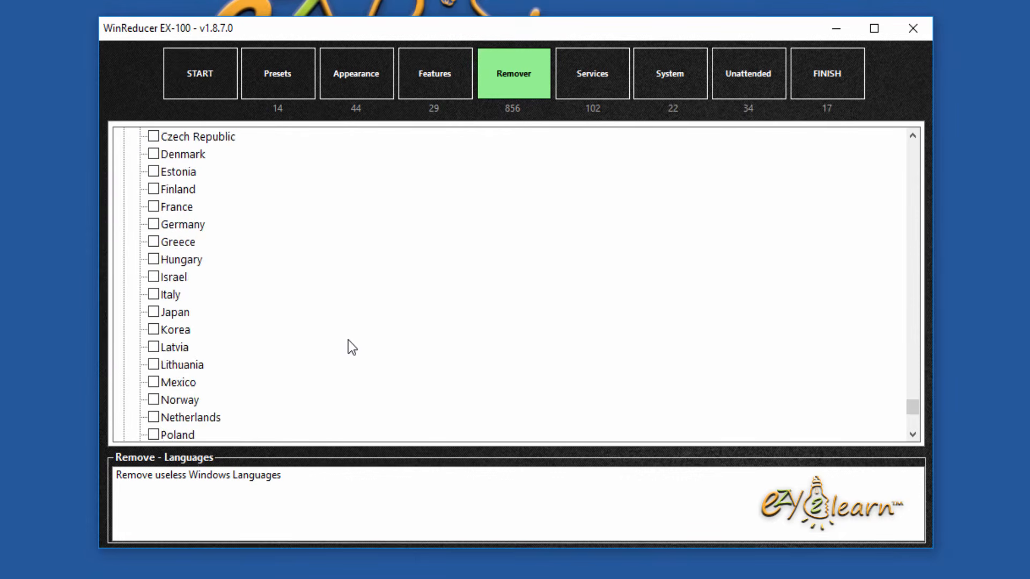
scroll(352, 347, "down", 3)
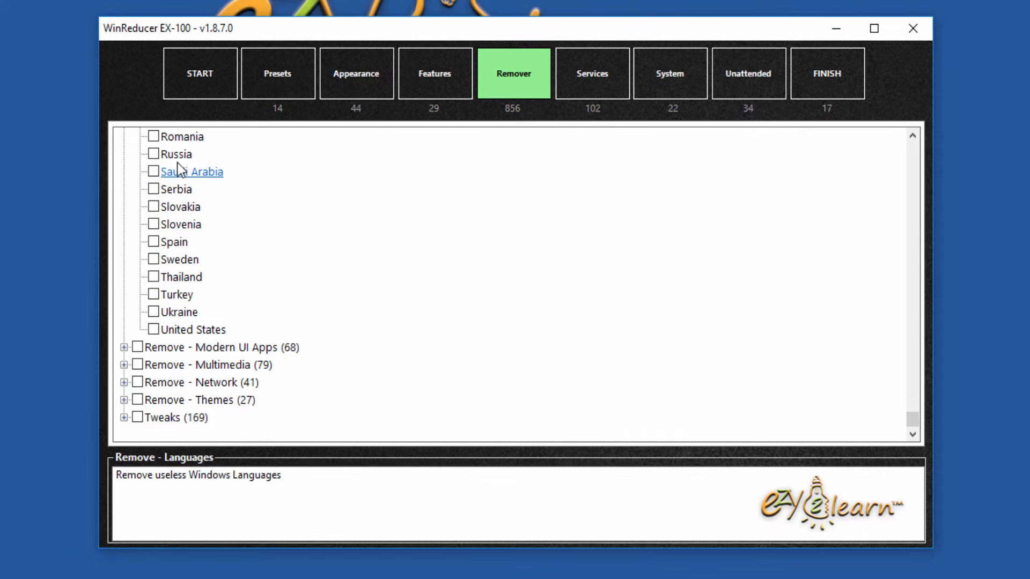
left_click(153, 171)
left_click(153, 188)
left_click(154, 207)
left_click(153, 224)
left_click(154, 242)
left_click(153, 260)
left_click(153, 277)
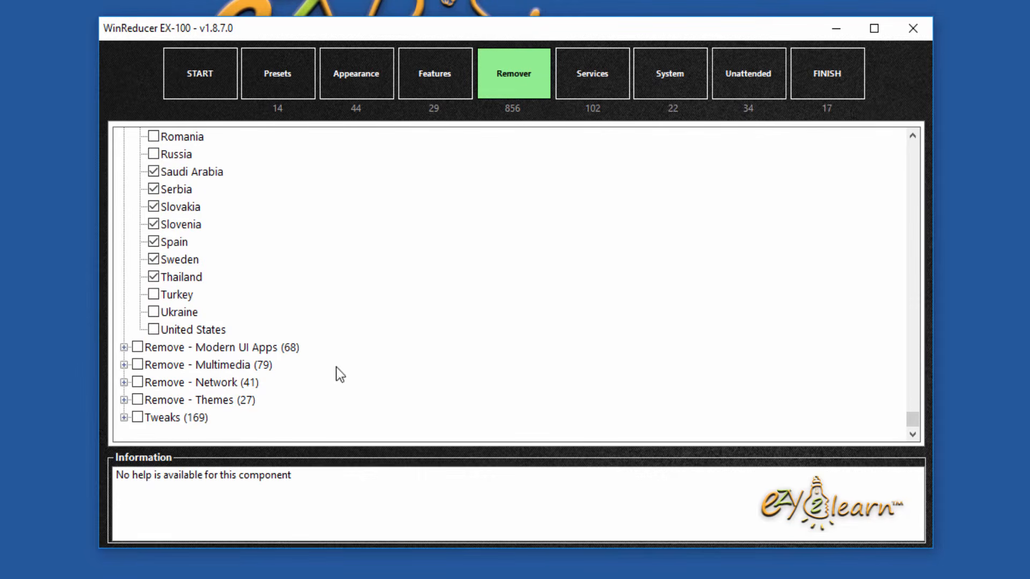
Step: Mark Skype and Windows Maps for removal in the Modern UI Apps group
left_click(123, 347)
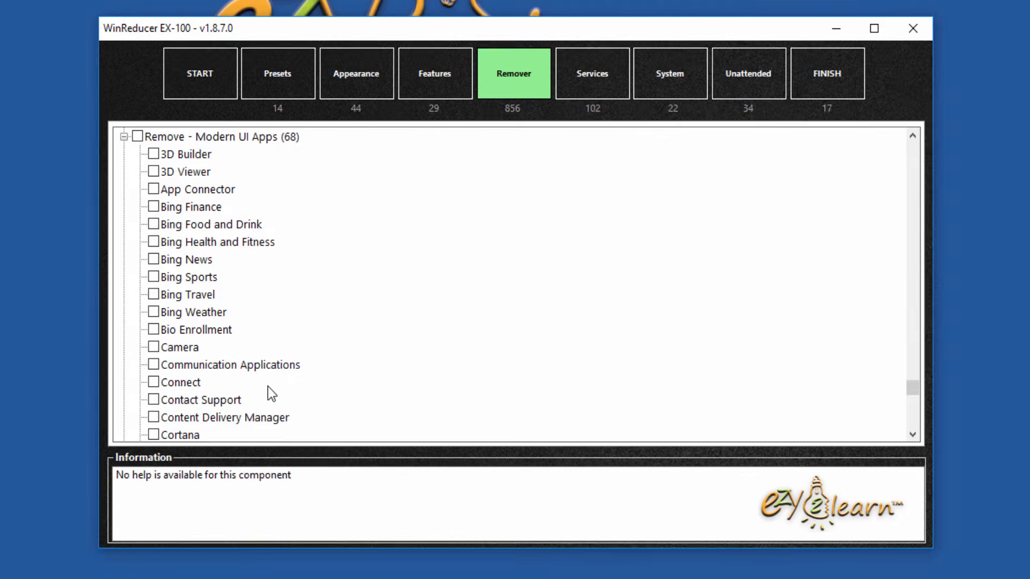
scroll(268, 387, "down", 5)
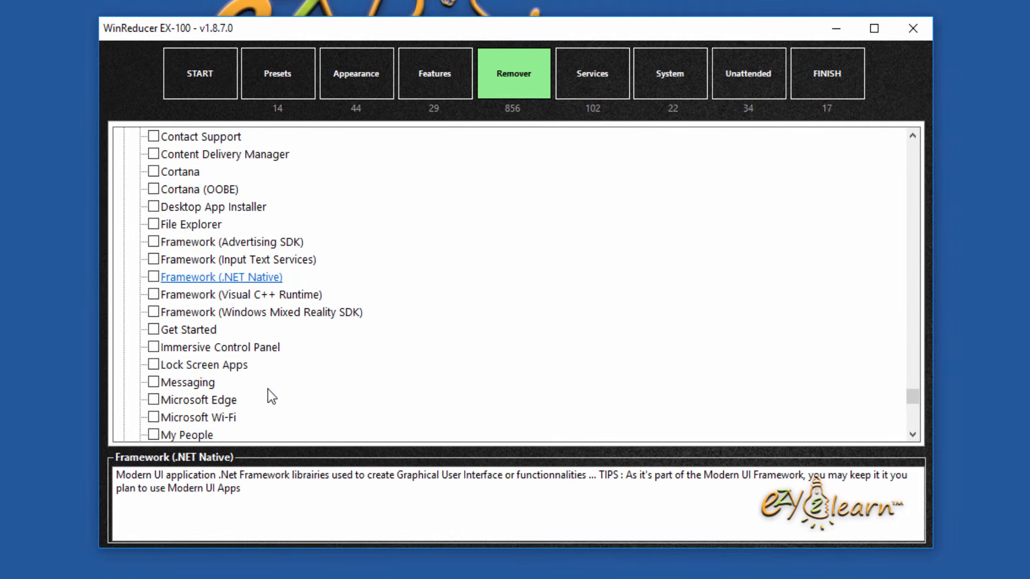
scroll(313, 362, "down", 1)
scroll(313, 362, "down", 4)
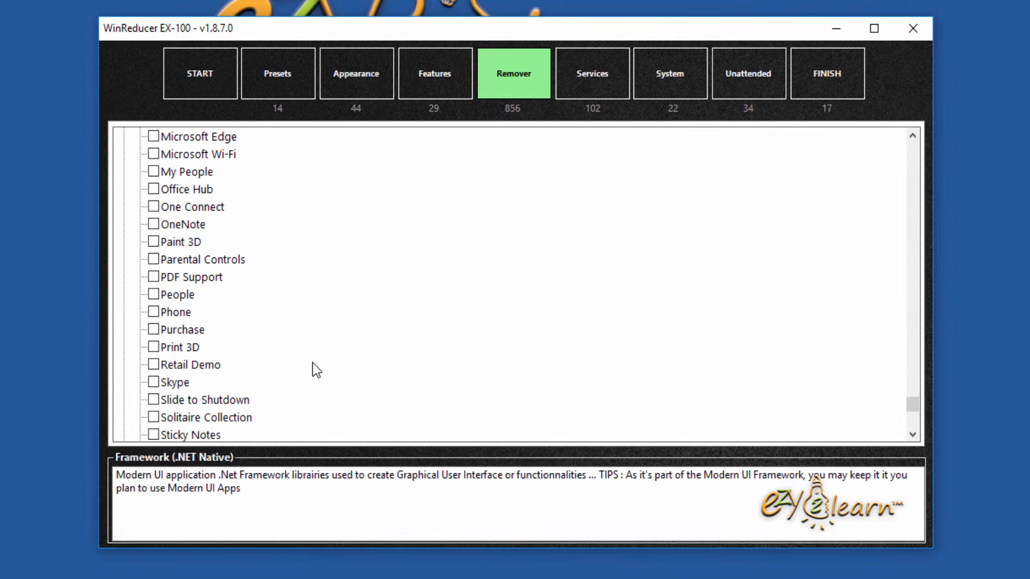
scroll(314, 363, "down", 1)
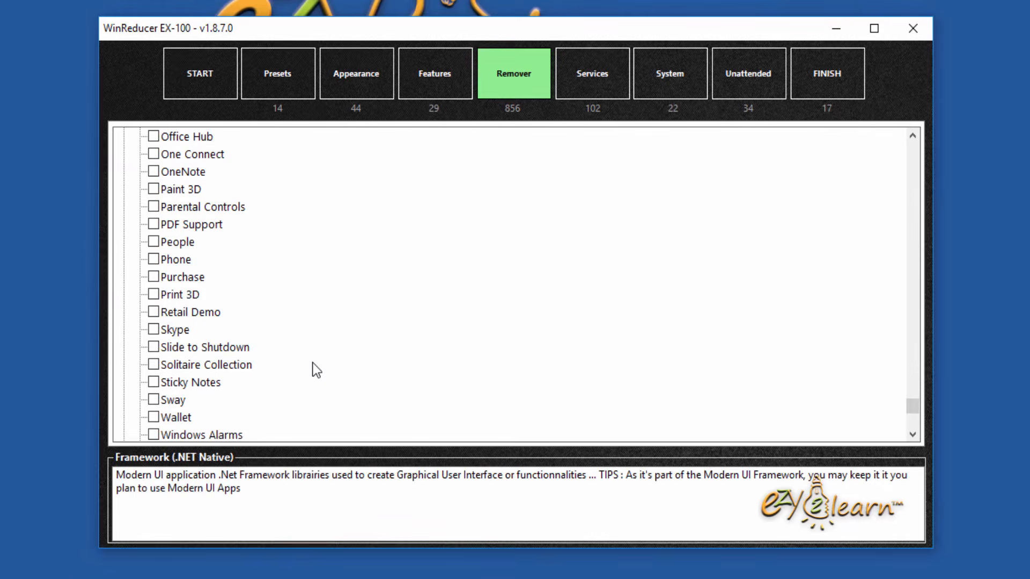
left_click(154, 330)
scroll(376, 350, "down", 3)
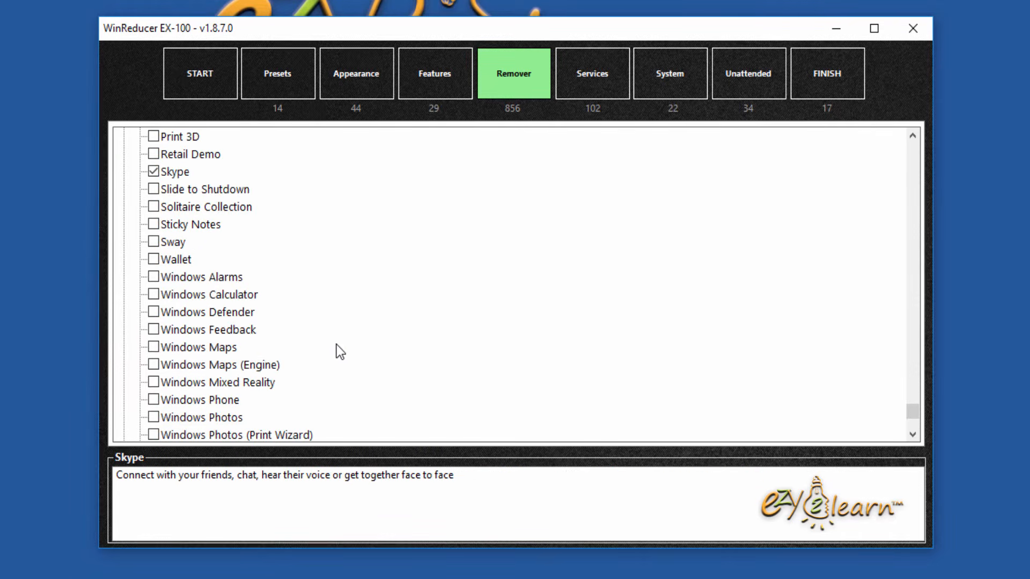
left_click(153, 347)
Step: Expand the Multimedia removal group and browse its components, leaving all unticked
scroll(413, 354, "down", 3)
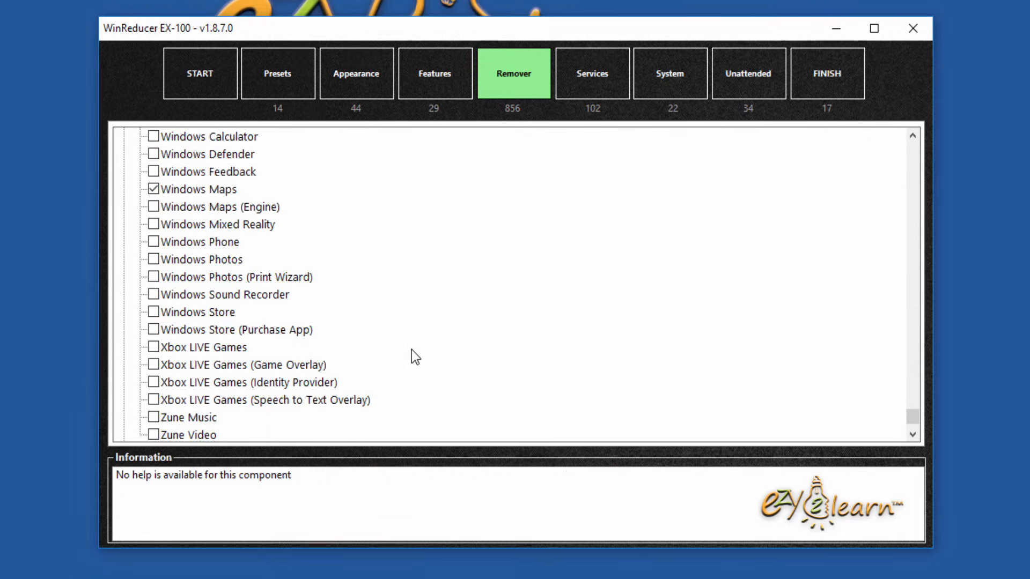
scroll(411, 350, "down", 2)
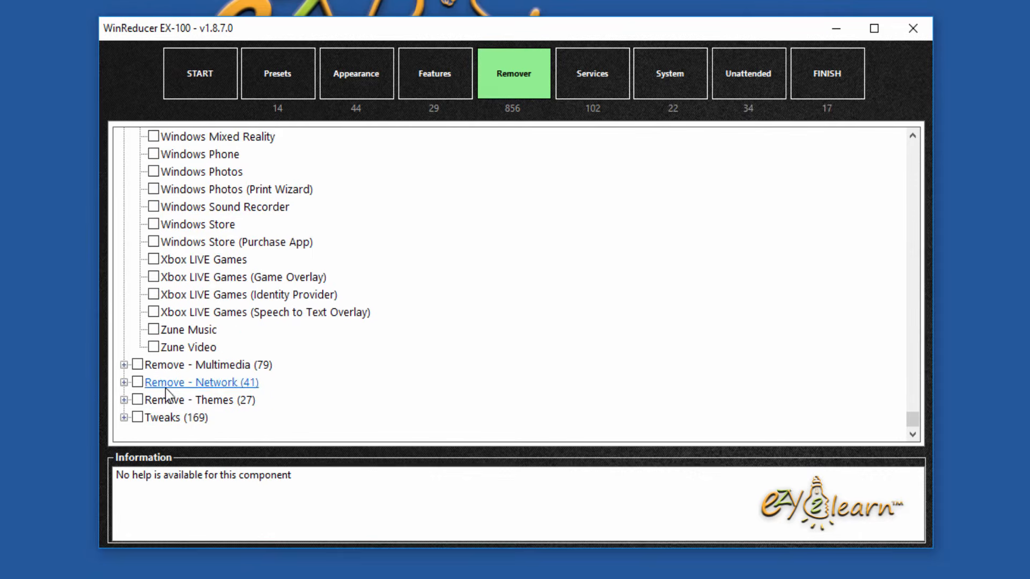
left_click(124, 365)
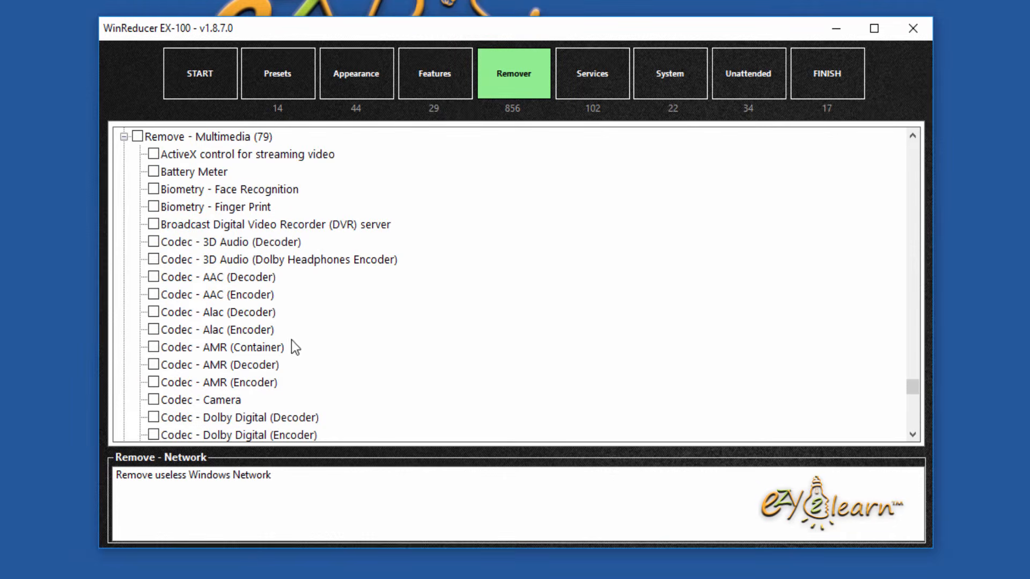
left_click(290, 156)
scroll(309, 322, "down", 1)
scroll(310, 324, "down", 5)
scroll(309, 321, "down", 11)
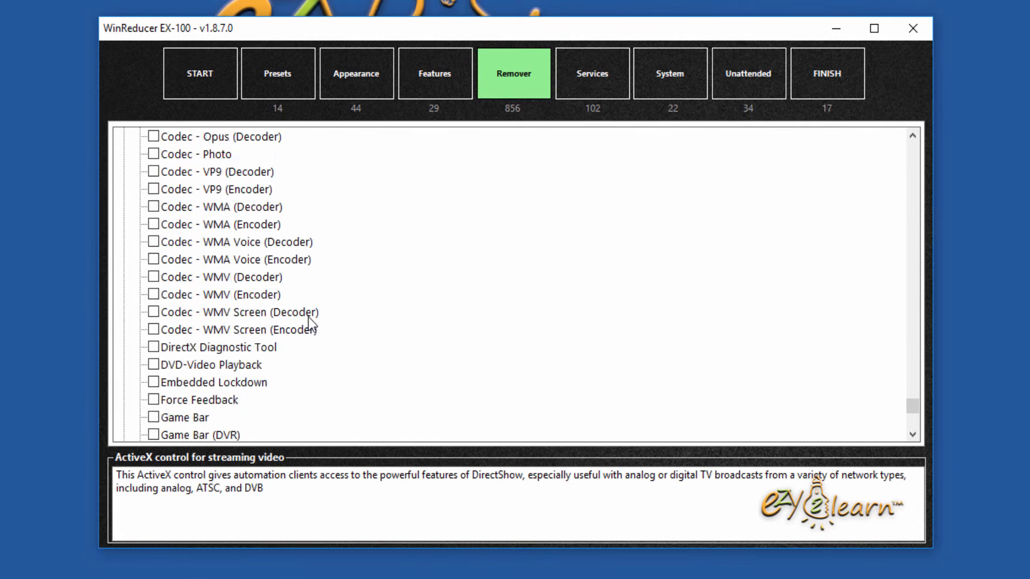
scroll(309, 321, "down", 5)
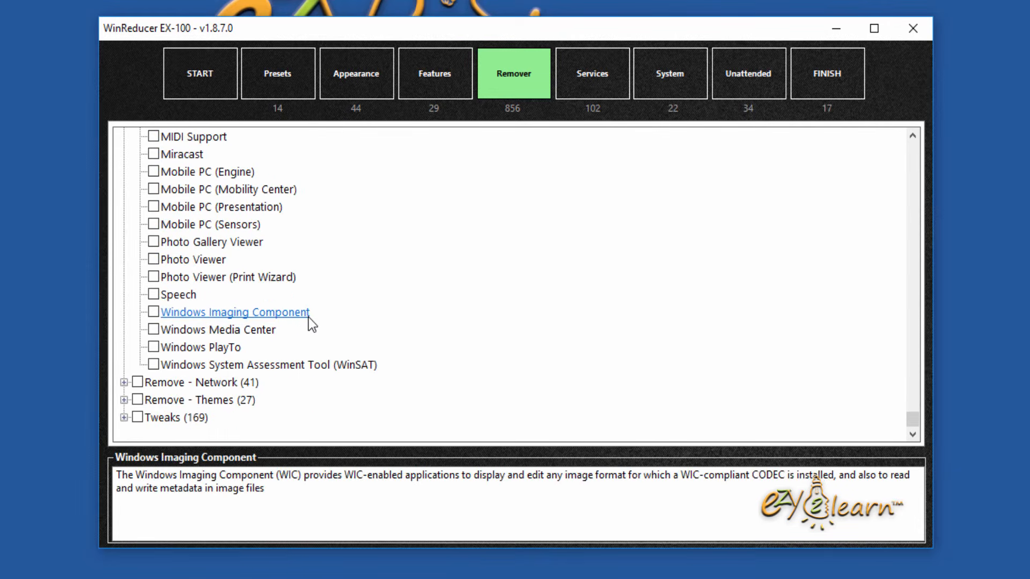
Step: Browse the Tweaks list, then bring up the Services page with ActiveX, AllJoyn Router and Beep
left_click(125, 416)
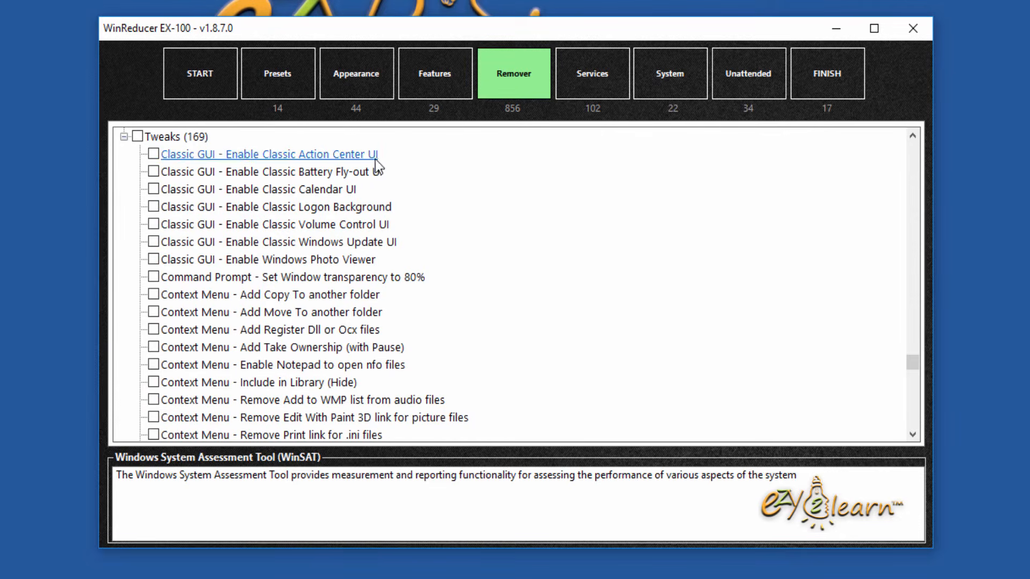
scroll(465, 293, "down", 1)
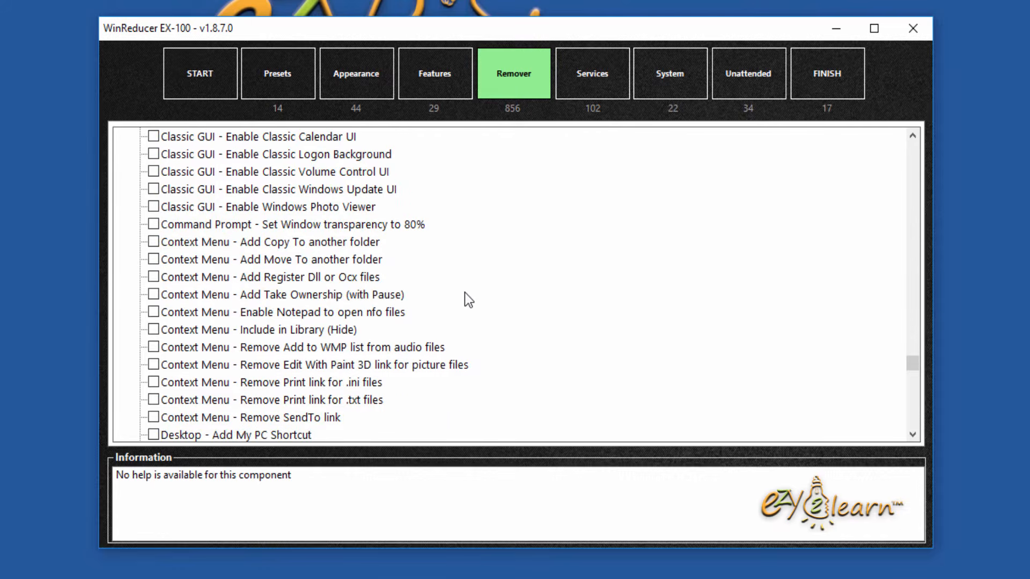
scroll(465, 292, "down", 4)
scroll(465, 291, "down", 6)
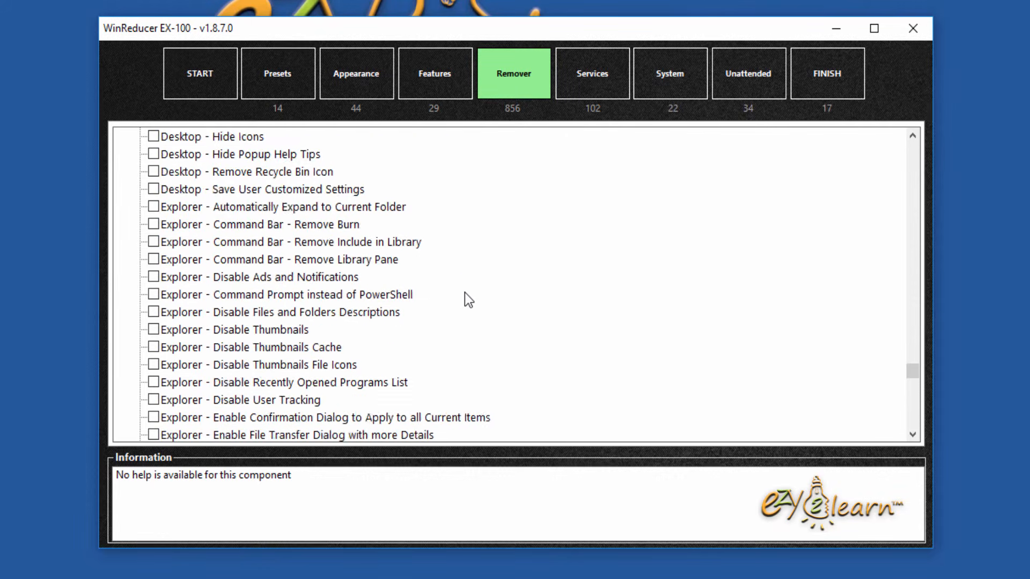
scroll(463, 294, "down", 11)
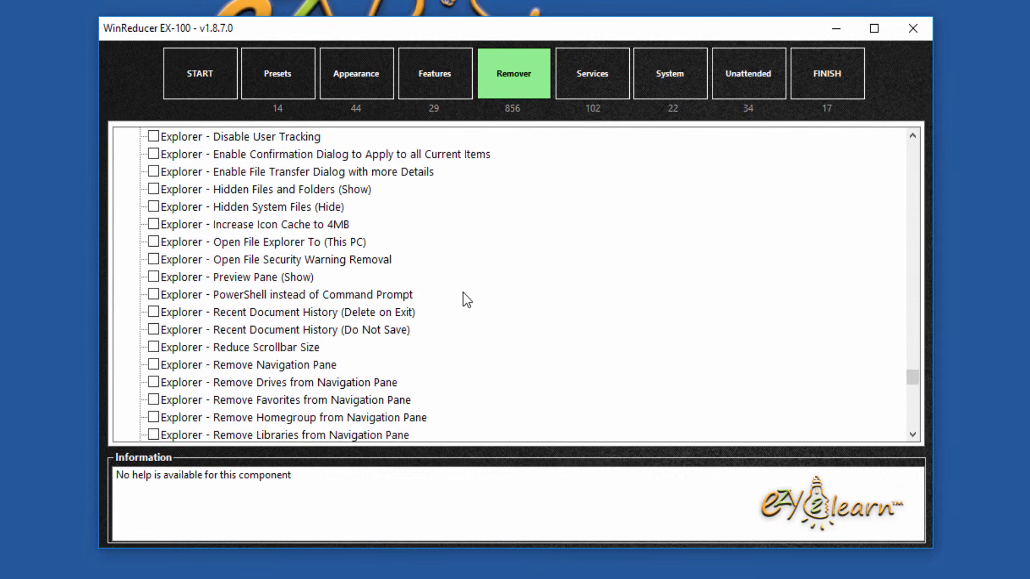
scroll(462, 292, "down", 6)
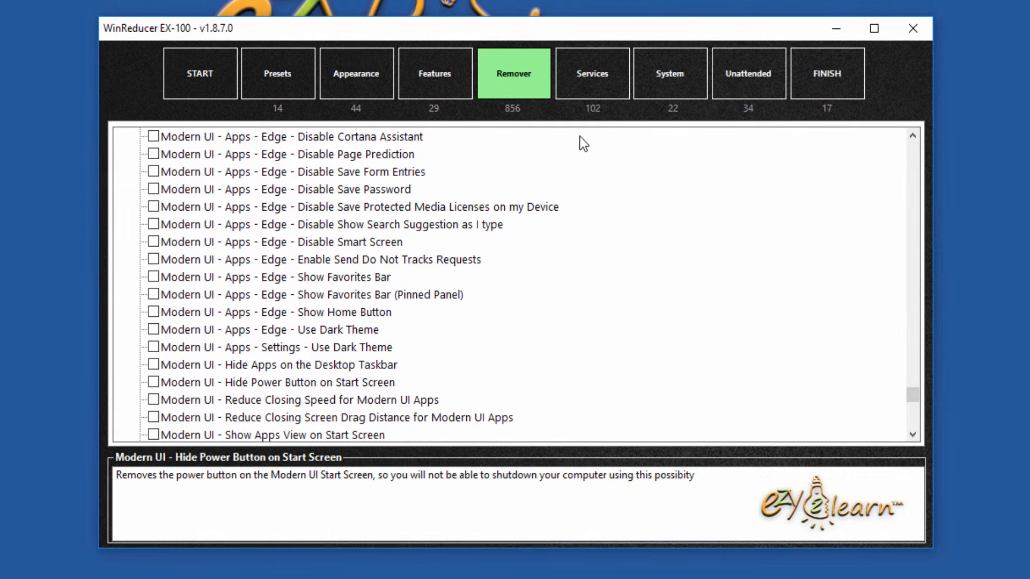
left_click(611, 92)
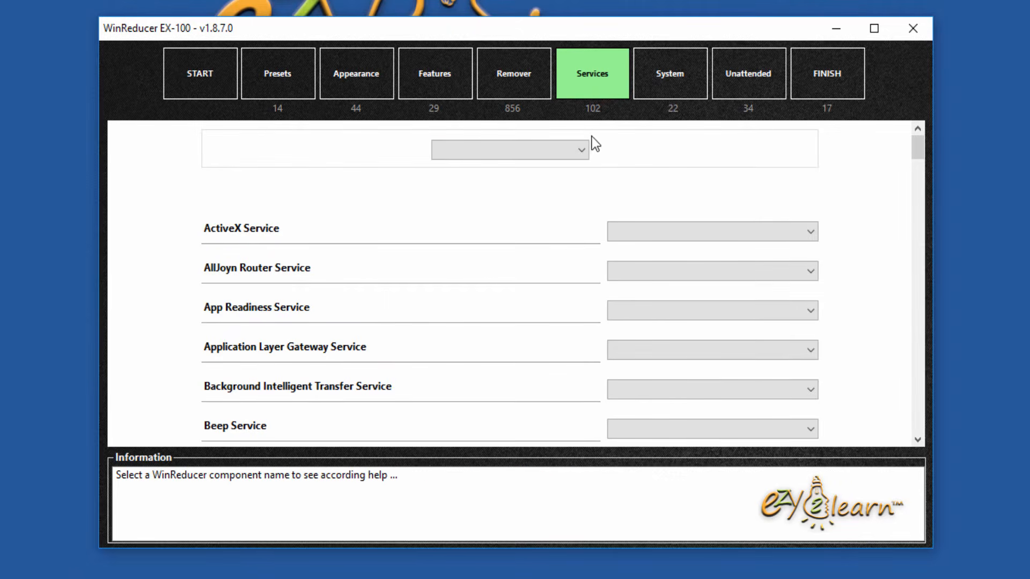
Step: Try the Remove (All) and Black Viper (Safe) service presets and review the resulting startup types
left_click(582, 149)
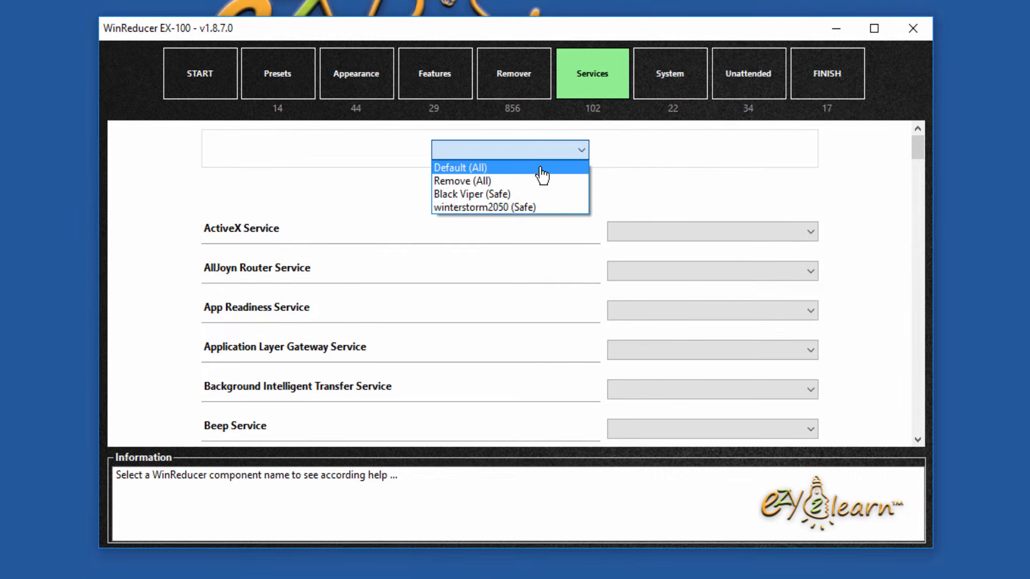
left_click(569, 182)
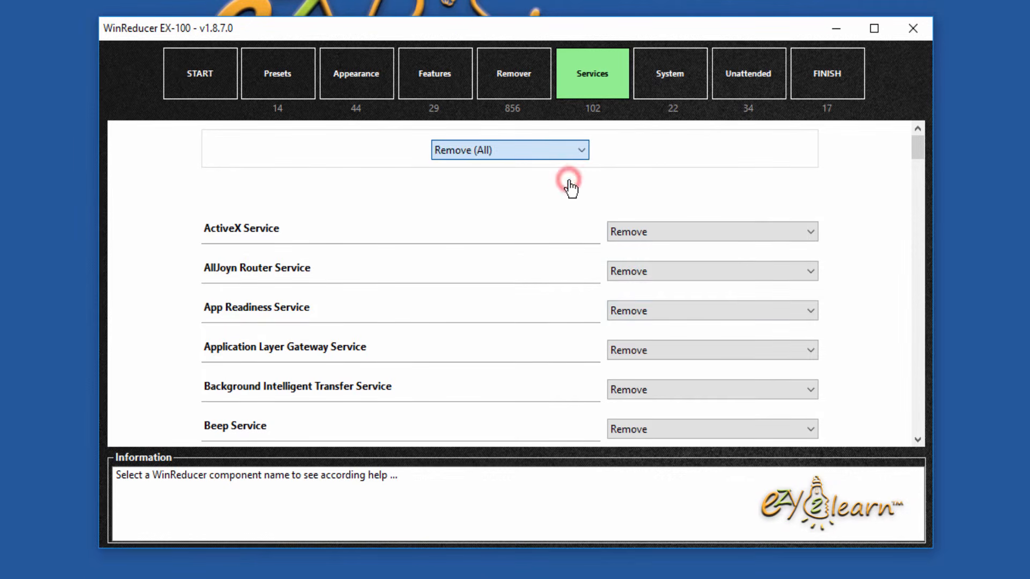
left_click_drag(925, 154, 890, 129)
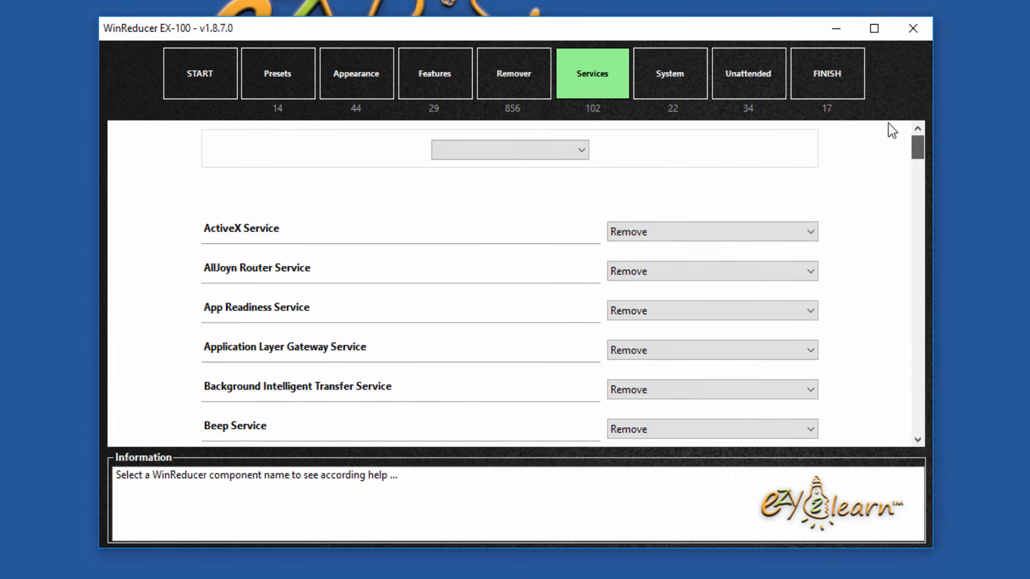
left_click(577, 148)
left_click(543, 196)
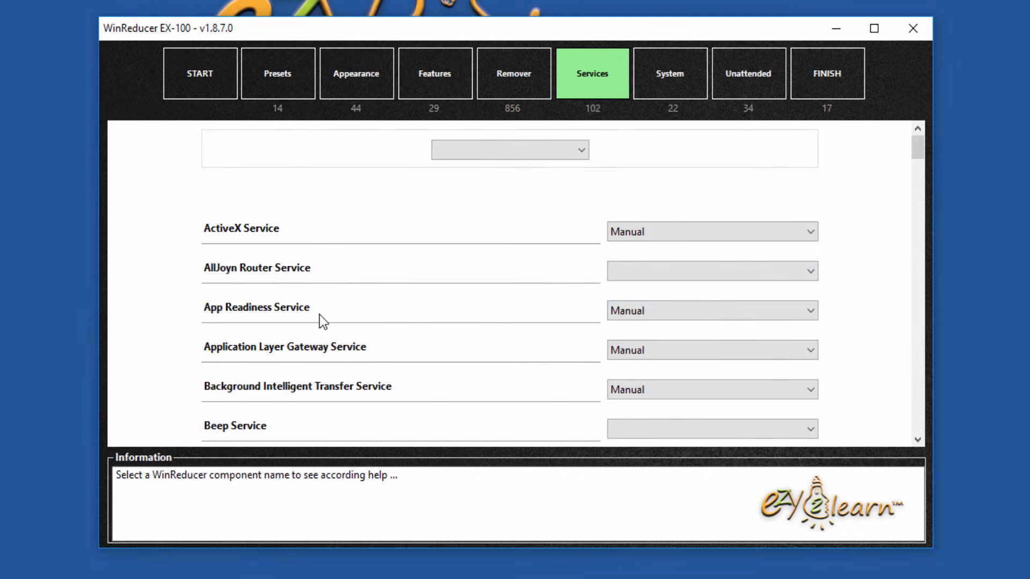
scroll(917, 149, "down", 5)
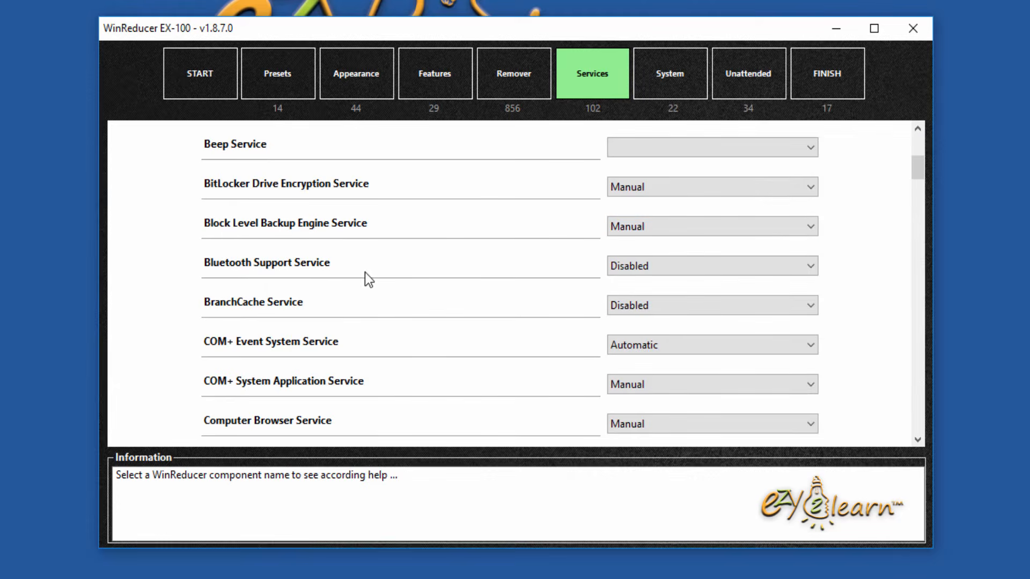
left_click_drag(918, 167, 922, 215)
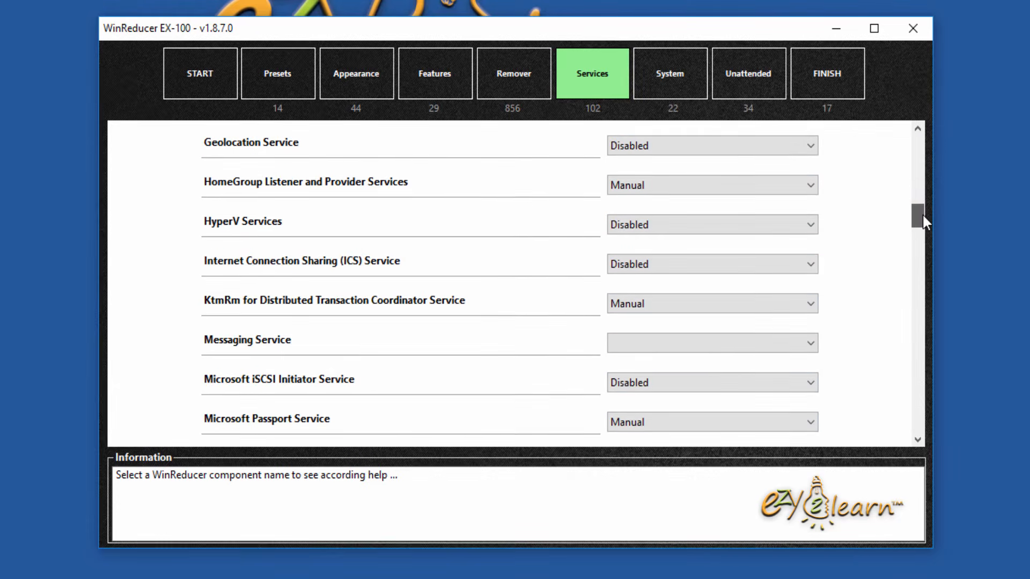
scroll(727, 328, "down", 4)
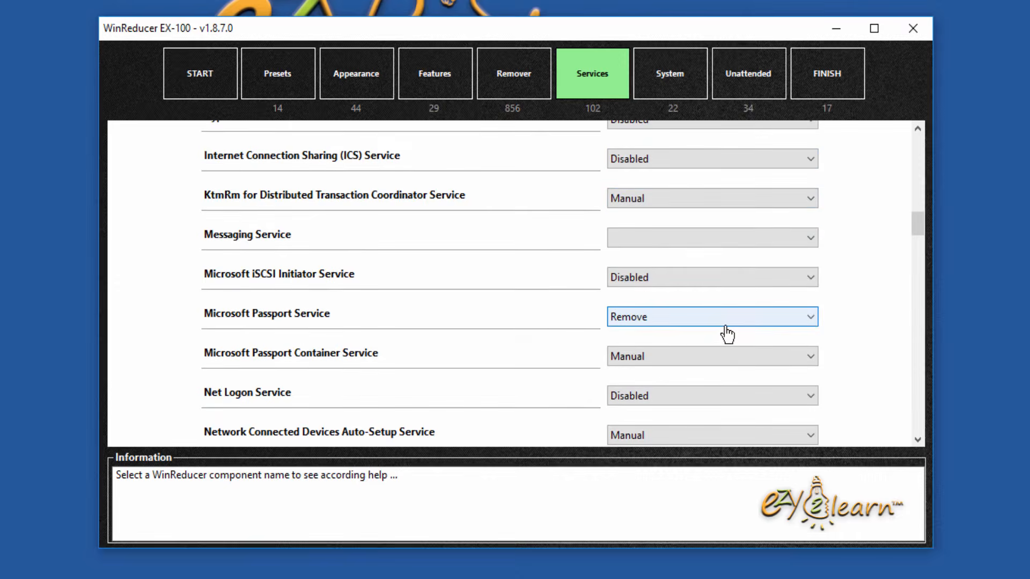
scroll(777, 369, "down", 3)
scroll(777, 369, "down", 1)
scroll(869, 394, "down", 10)
scroll(874, 393, "down", 15)
left_click_drag(918, 373, 924, 135)
Step: Apply the winterstorm2050 (Safe) preset so services like Beep and Fax become Disabled
left_click(581, 151)
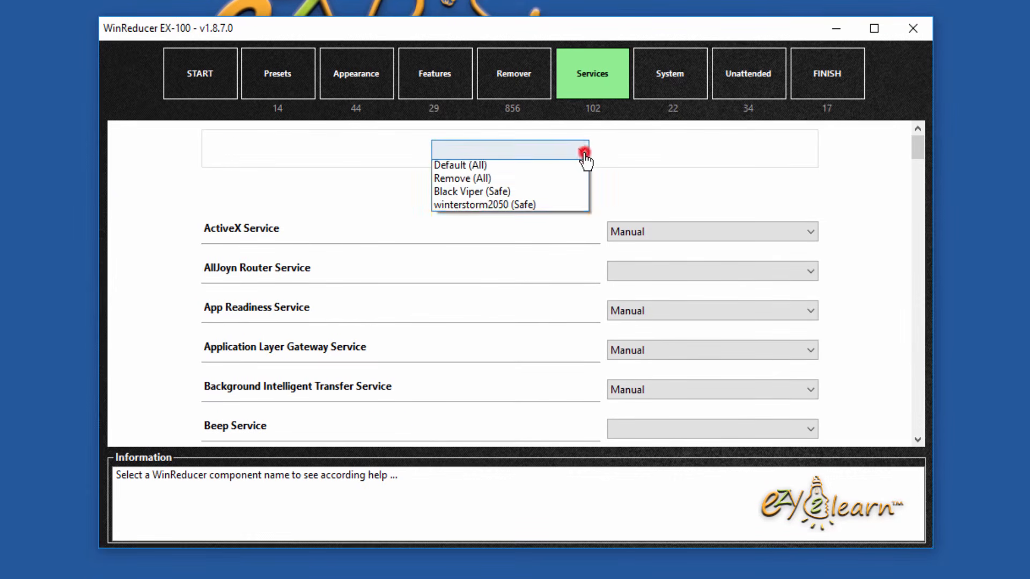
left_click(546, 208)
mouse_move(916, 150)
left_mouse_down()
mouse_move(915, 214)
mouse_move(915, 134)
left_mouse_up()
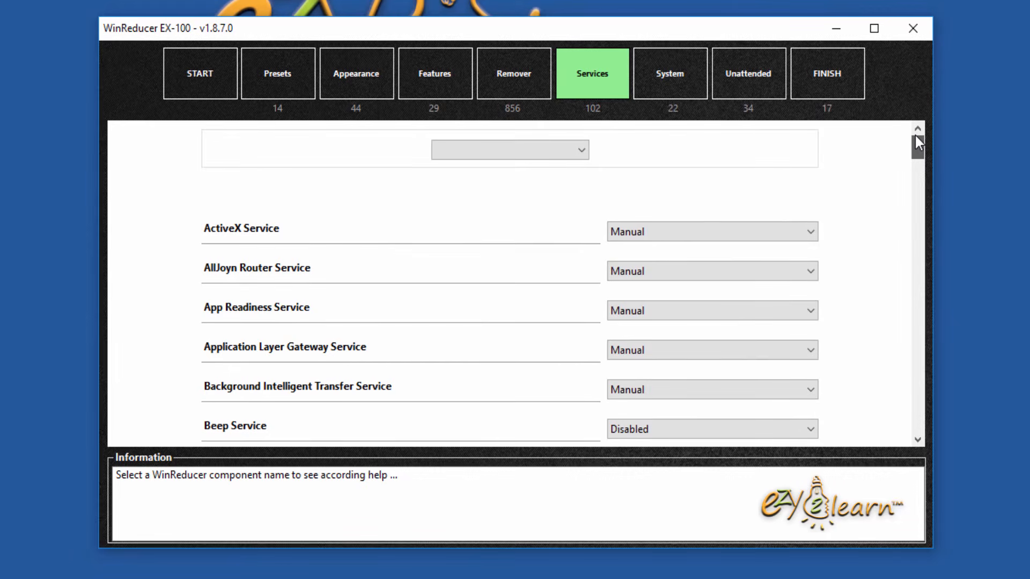
left_click(678, 91)
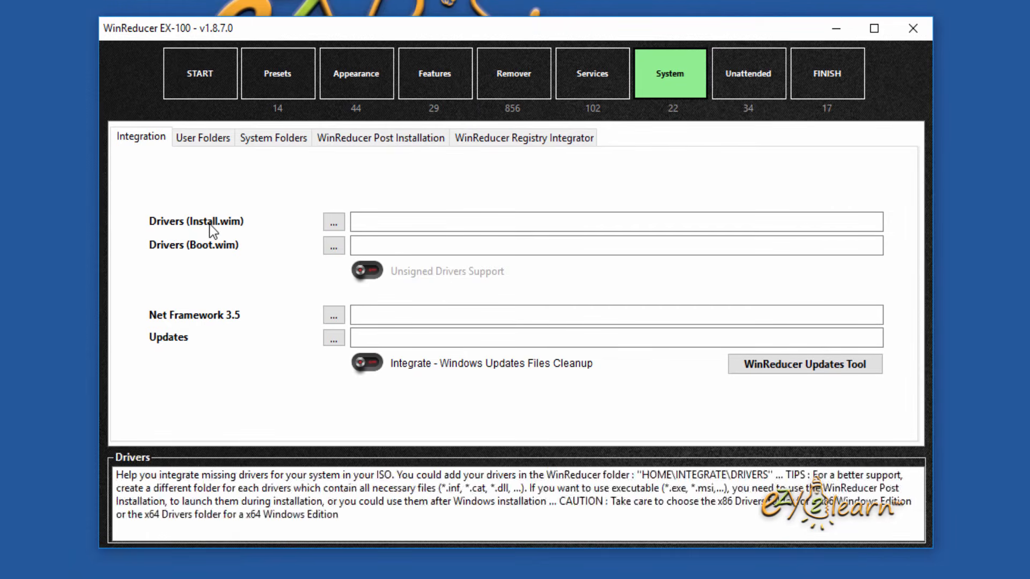
Step: Switch on Activate Unattended Options, accept the AutoUnattend.xml deletion warning, and enable the Administrator Account
left_click(743, 91)
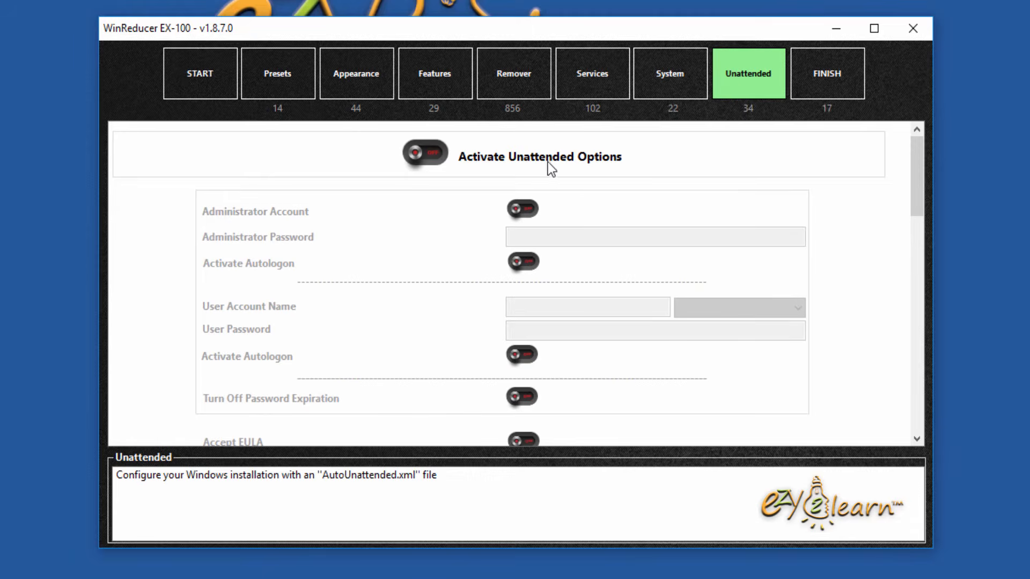
left_click(424, 154)
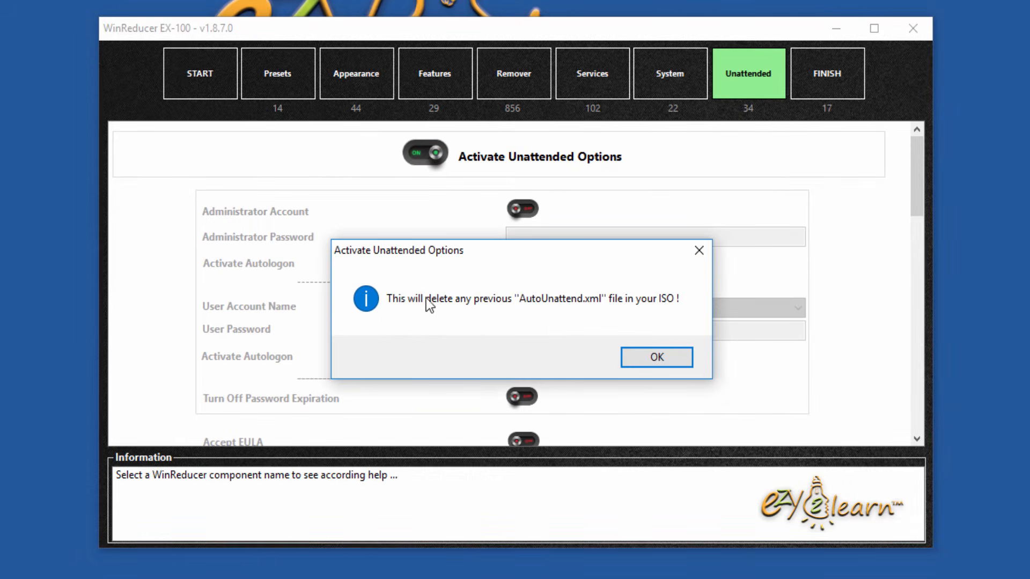
left_click(672, 359)
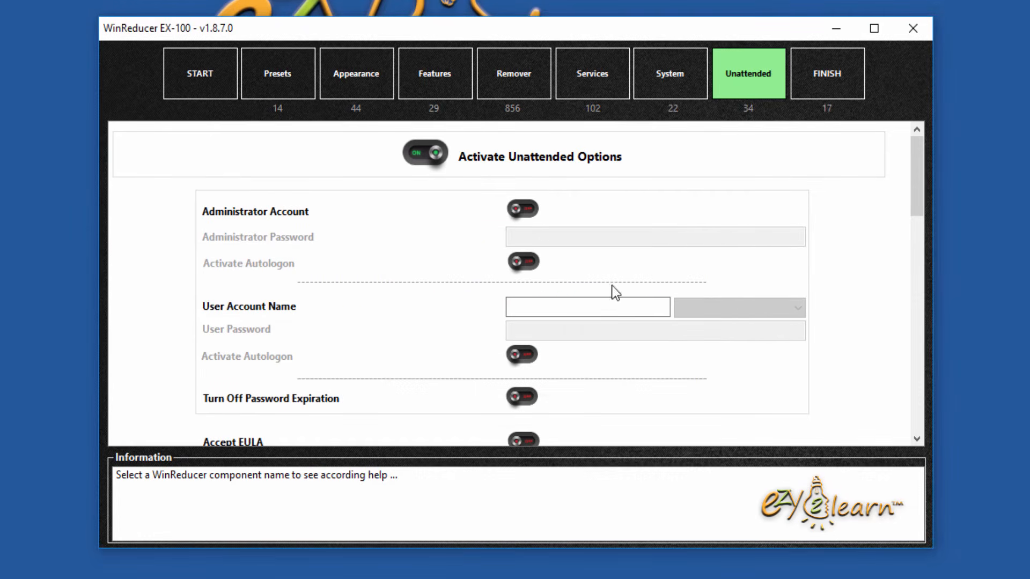
left_click(523, 210)
Step: Enter the administrator password and turn on autologon for the administrator account
left_click(601, 237)
type("password")
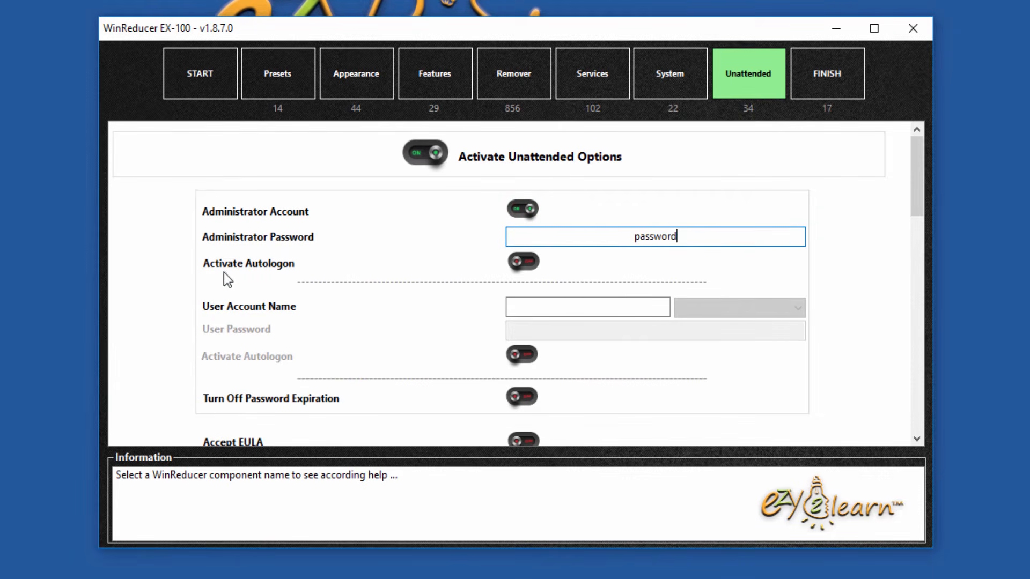
left_click(524, 263)
scroll(399, 323, "down", 2)
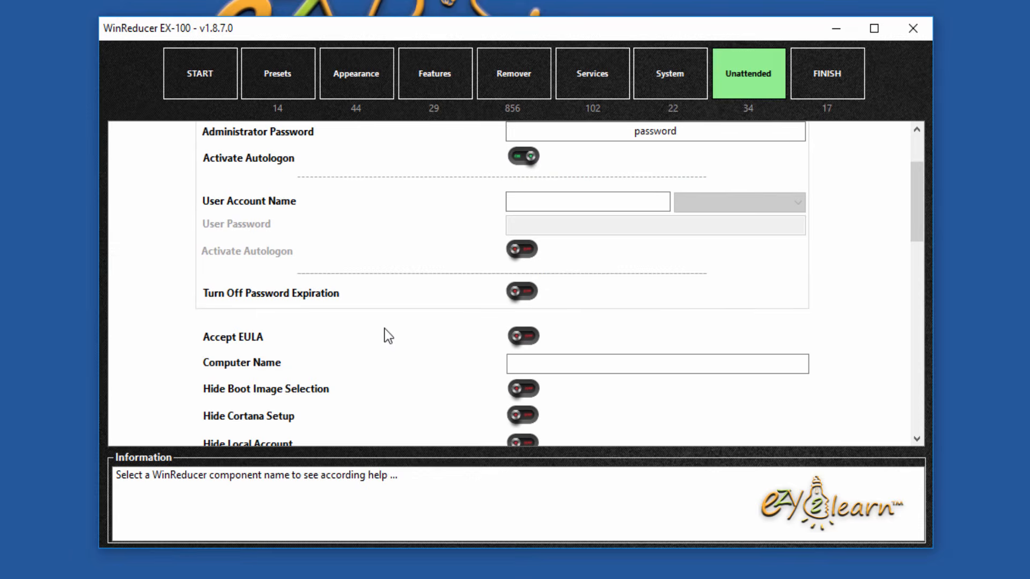
Step: Add a user account name and password, and switch on that user's Autologon
left_click(613, 200)
type("ezy2learn")
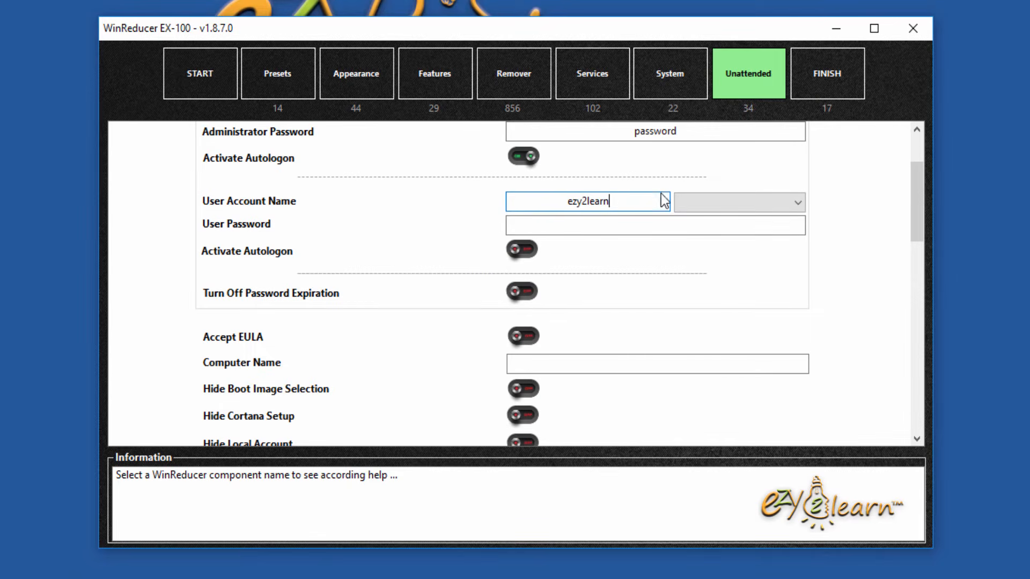
left_click(624, 226)
type("password")
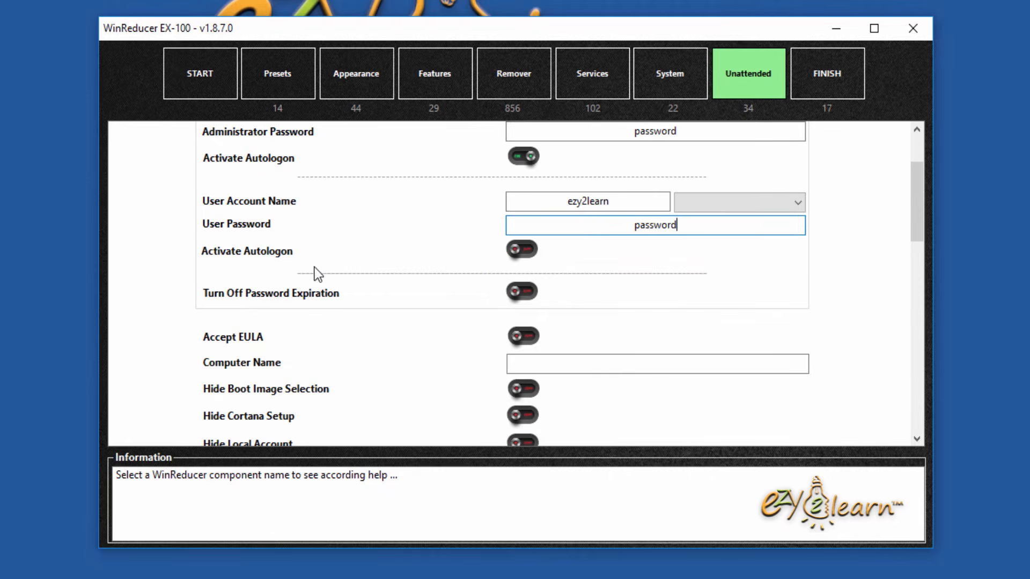
left_click(525, 252)
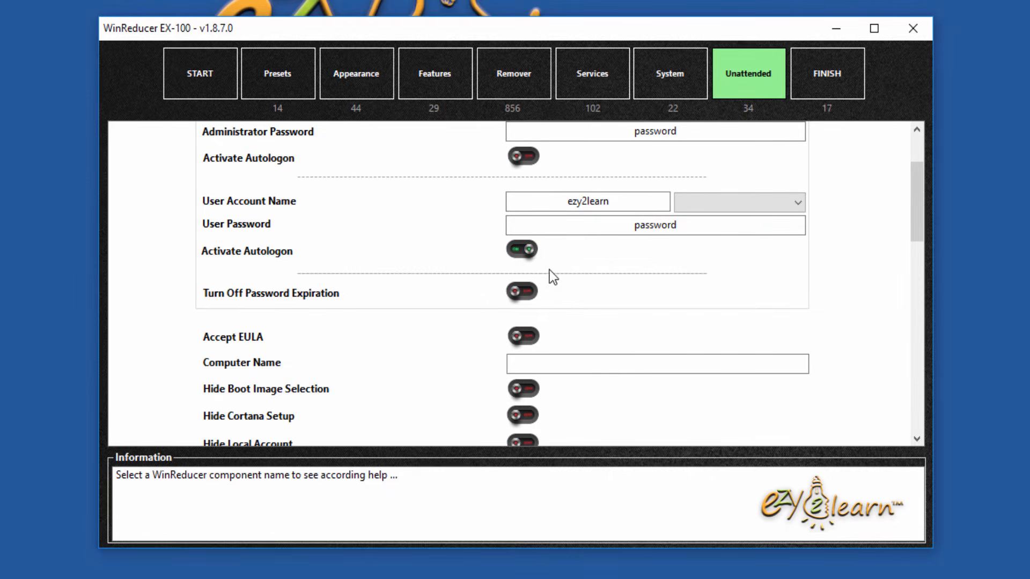
Step: Switch on Turn Off Password Expiration and Accept EULA
scroll(447, 304, "down", 2)
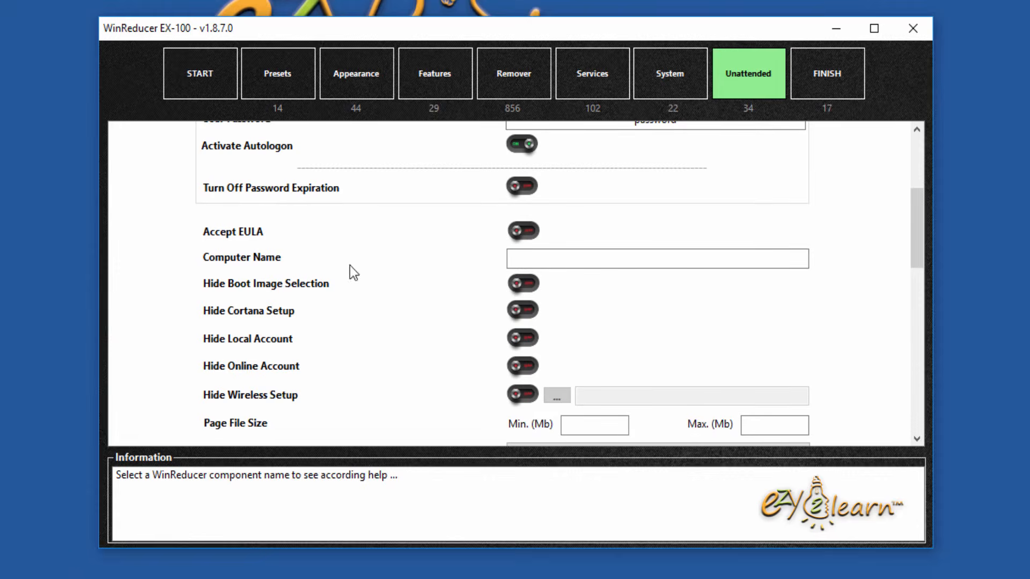
left_click(519, 188)
mouse_move(256, 233)
scroll(256, 233, "down", 2)
scroll(256, 211, "up", 2)
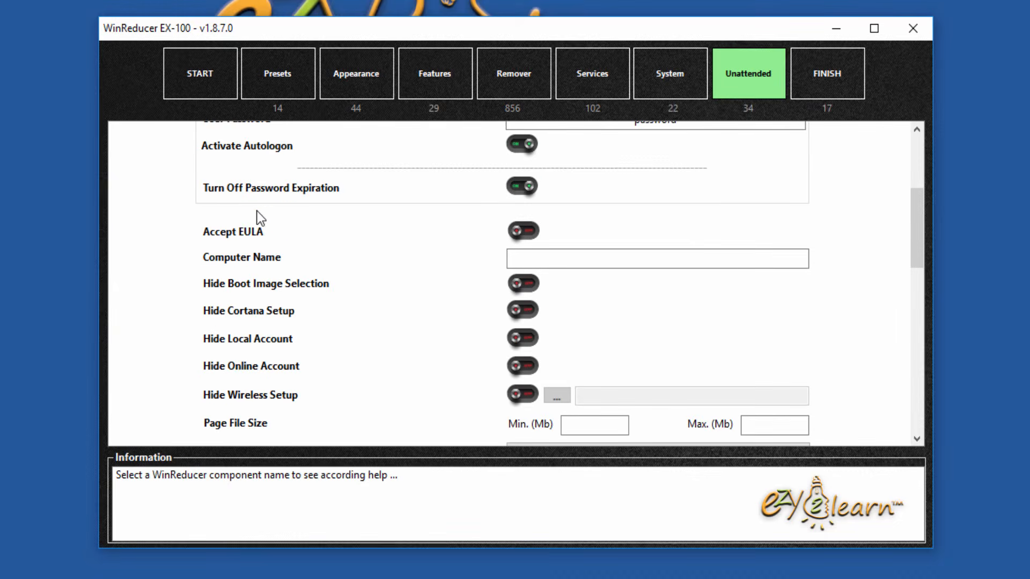
left_click(520, 230)
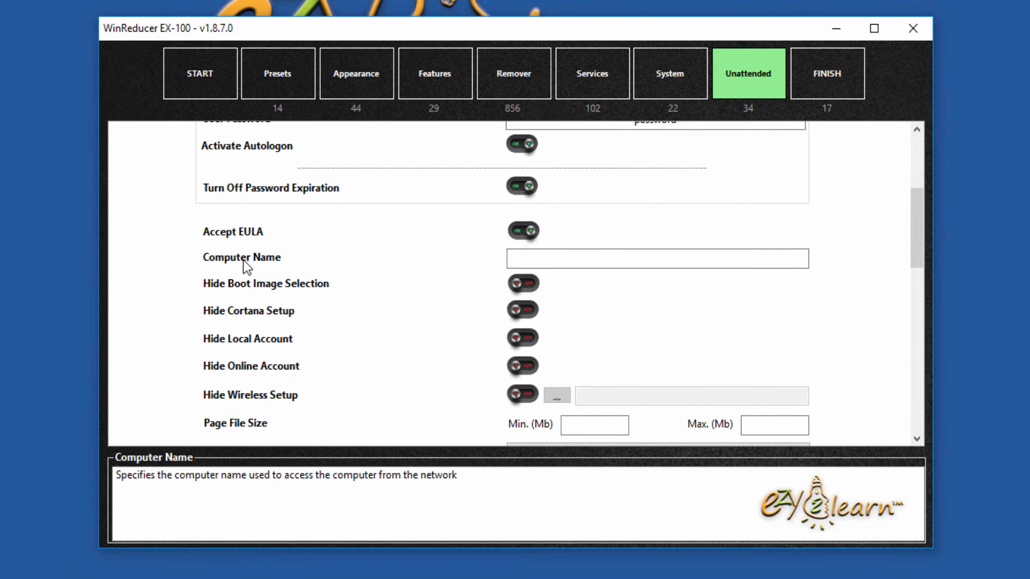
Step: Set the Computer Name to ezy2learn-PC
left_click(539, 260)
type("ezy2lear")
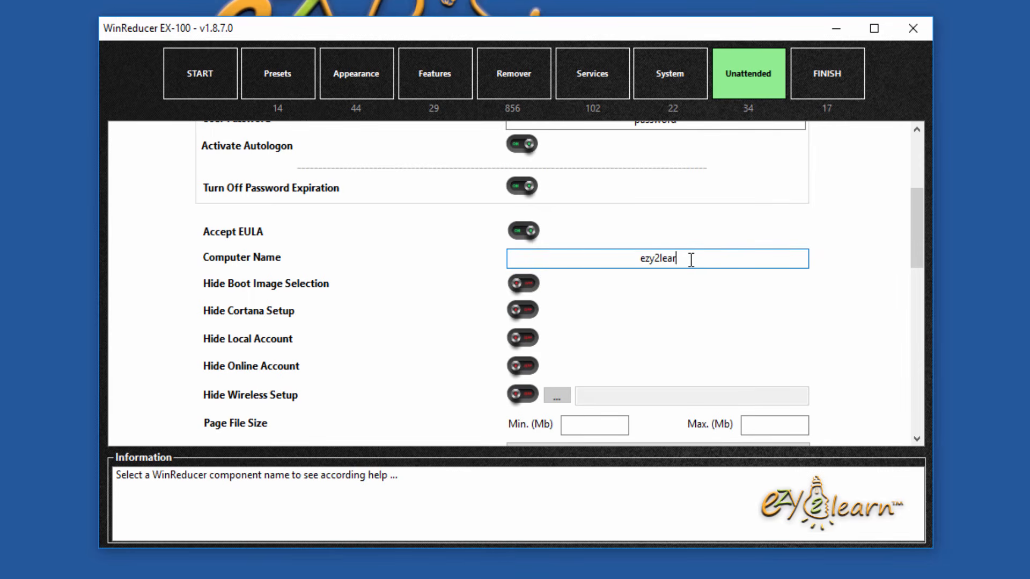
type("n-PC")
Step: Switch on Hide Boot Image Selection
scroll(202, 319, "down", 3)
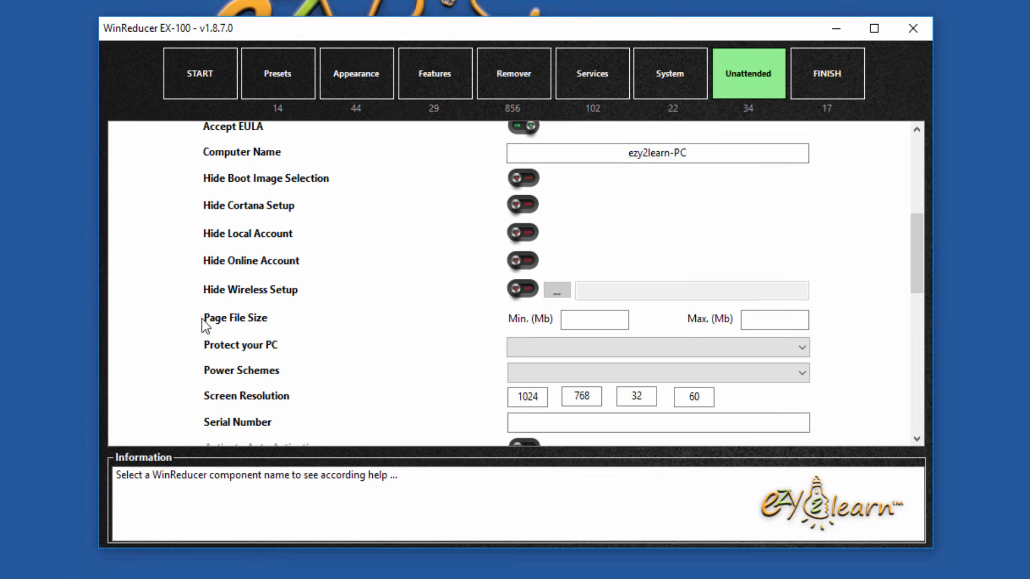
left_click(285, 179)
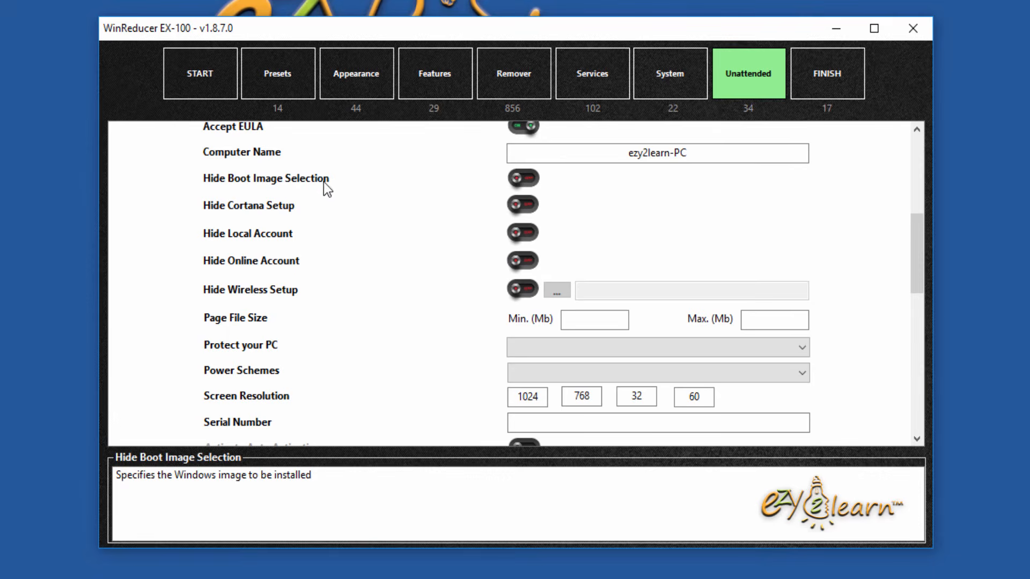
left_click(531, 180)
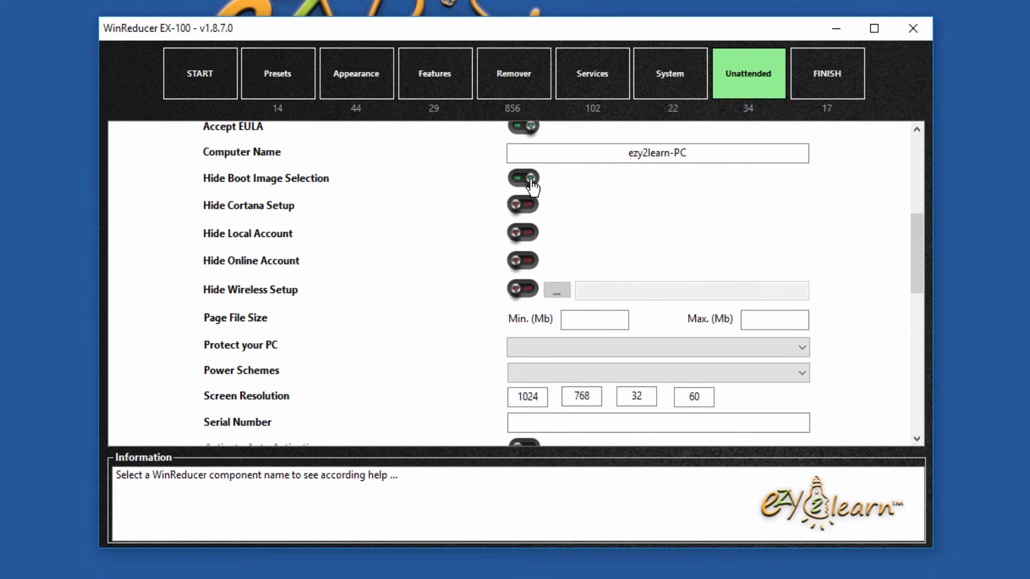
mouse_move(254, 207)
Step: Review the Time Zone and Text Size dropdowns, leaving both unchanged
scroll(452, 307, "down", 8)
scroll(452, 307, "up", 2)
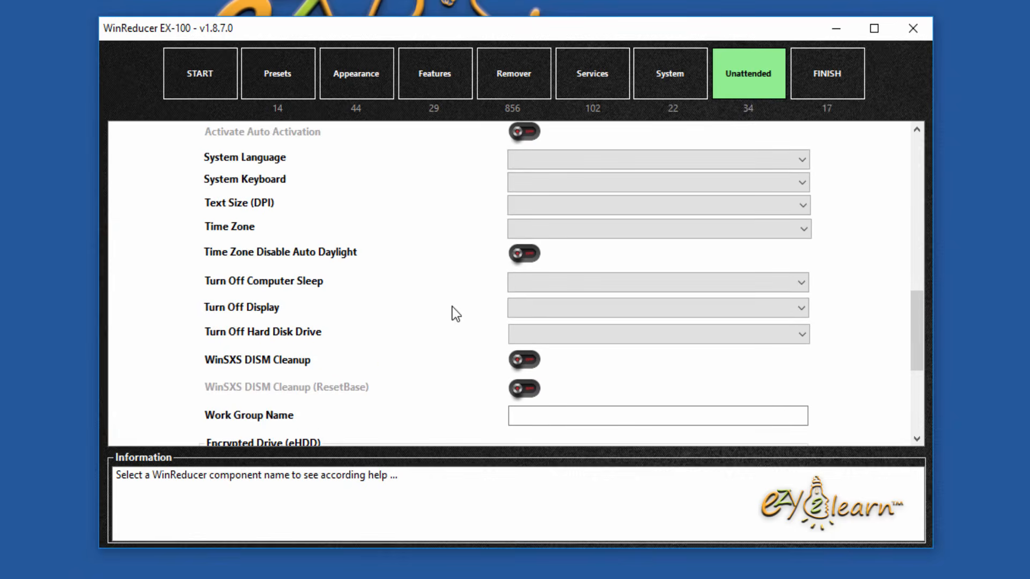
left_click(581, 228)
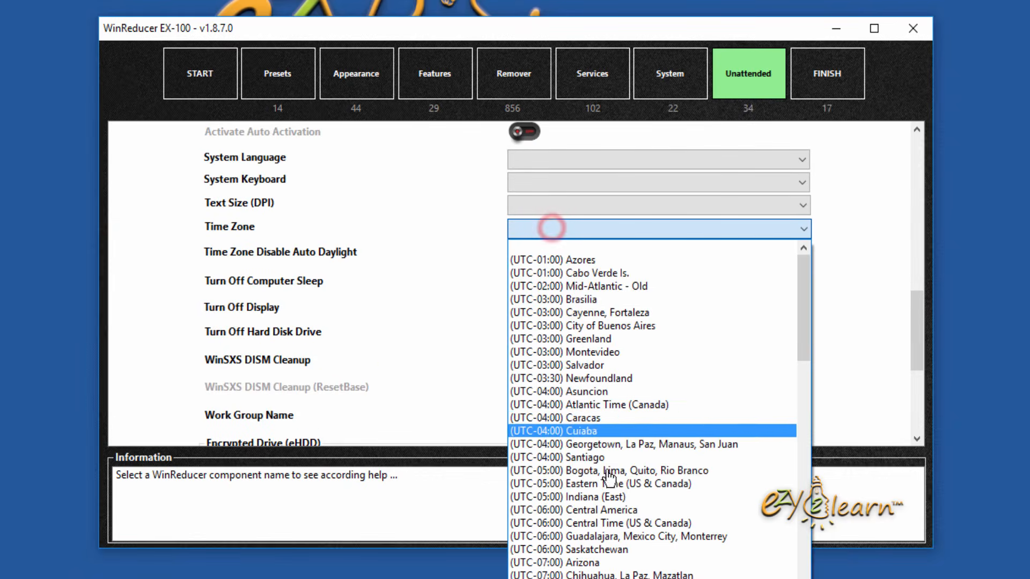
left_click(391, 232)
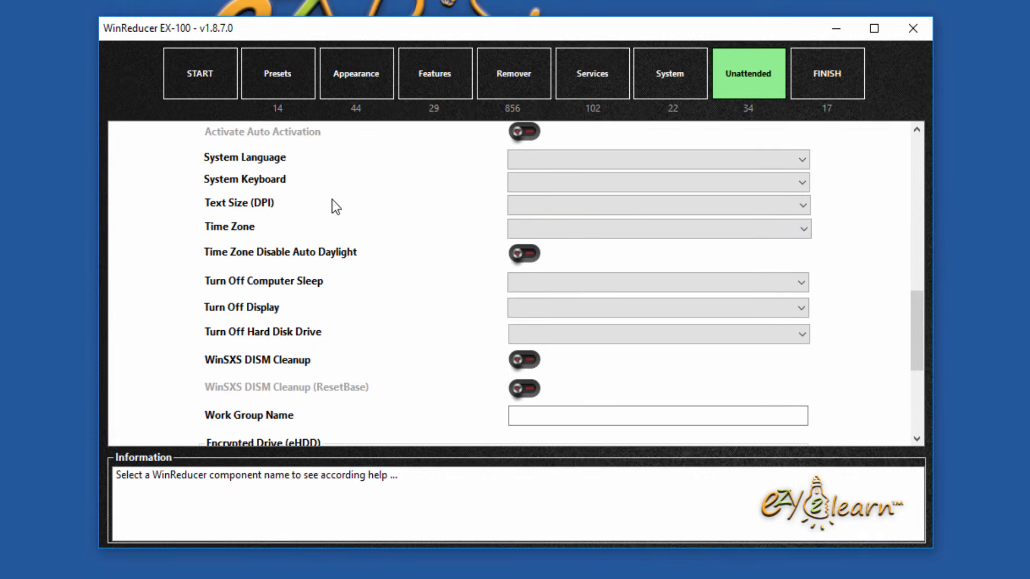
left_click(604, 203)
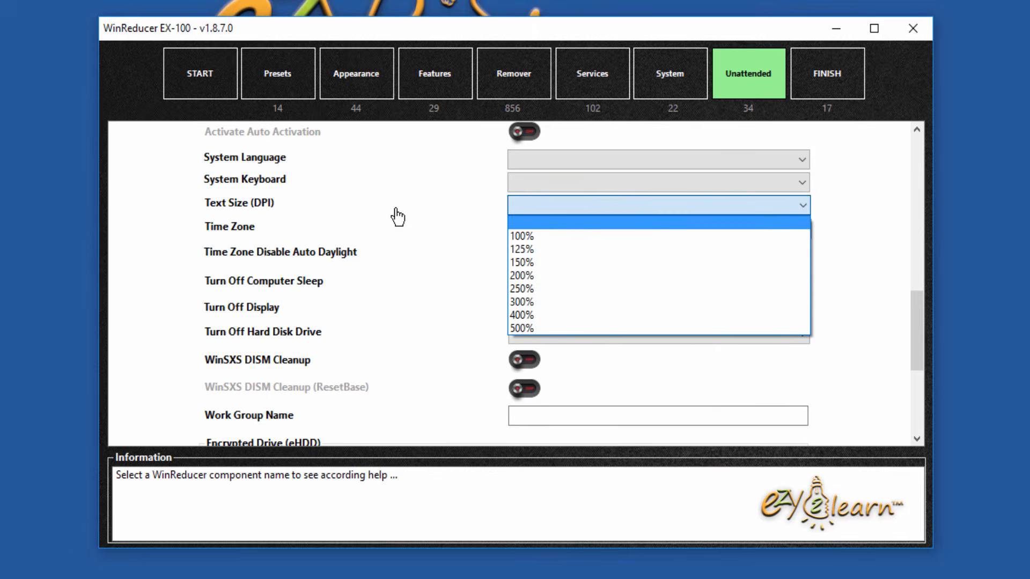
left_click(431, 286)
scroll(416, 281, "down", 10)
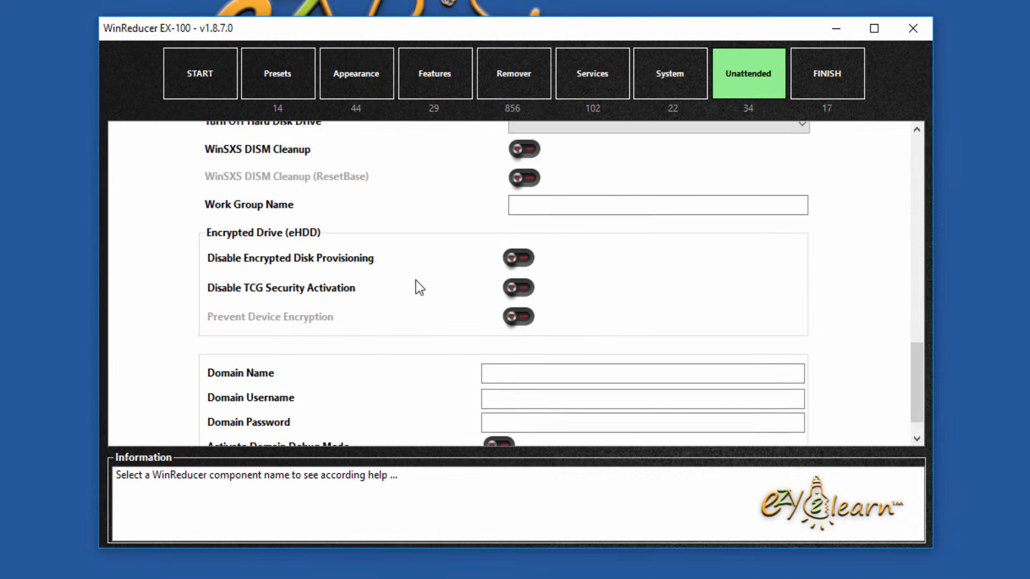
scroll(416, 281, "up", 3)
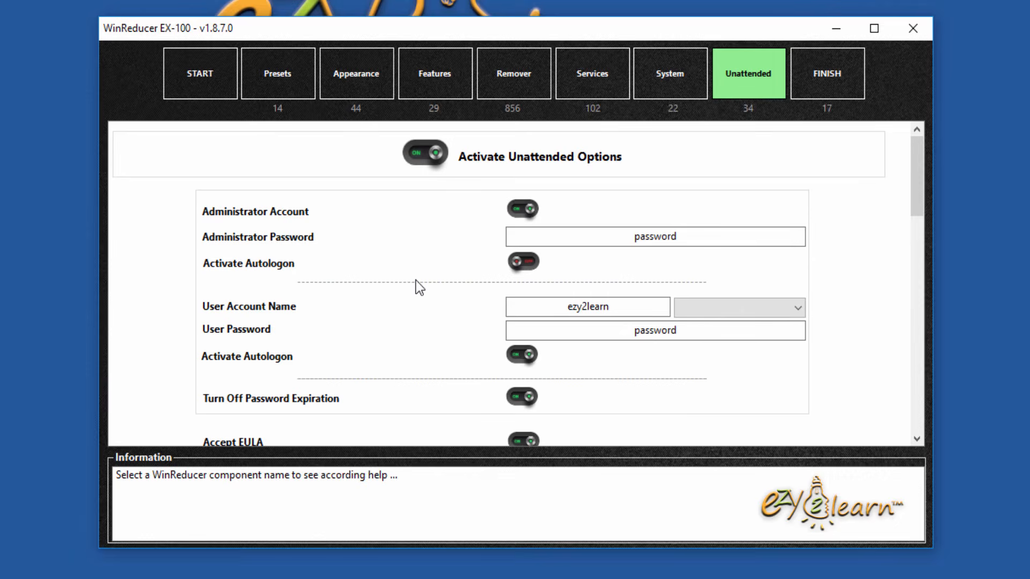
Step: On the Finish page, enable boot wim cleanup and deletion of unneeded ISO files, Windows editions and boot editions
left_click(816, 85)
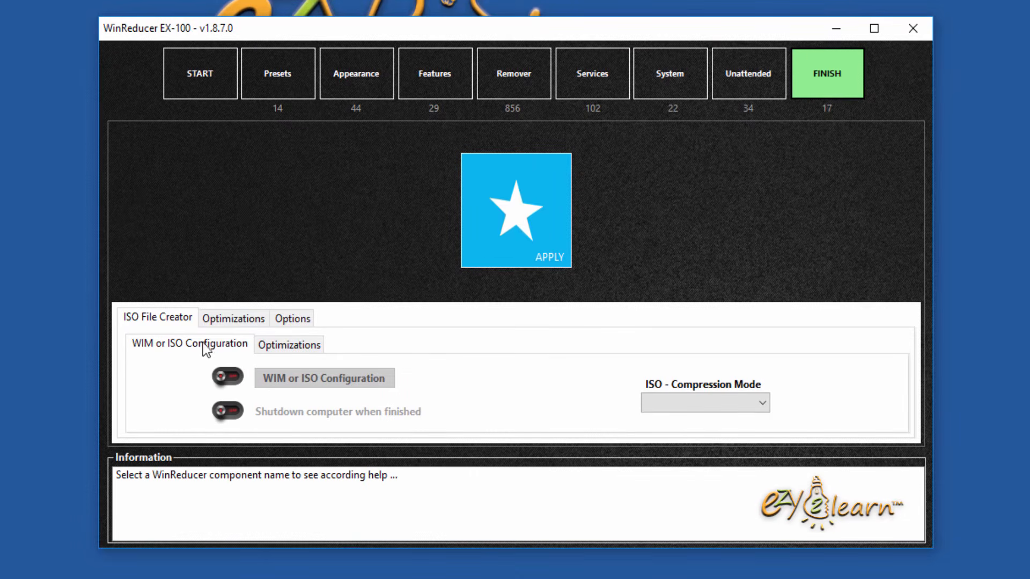
left_click(295, 344)
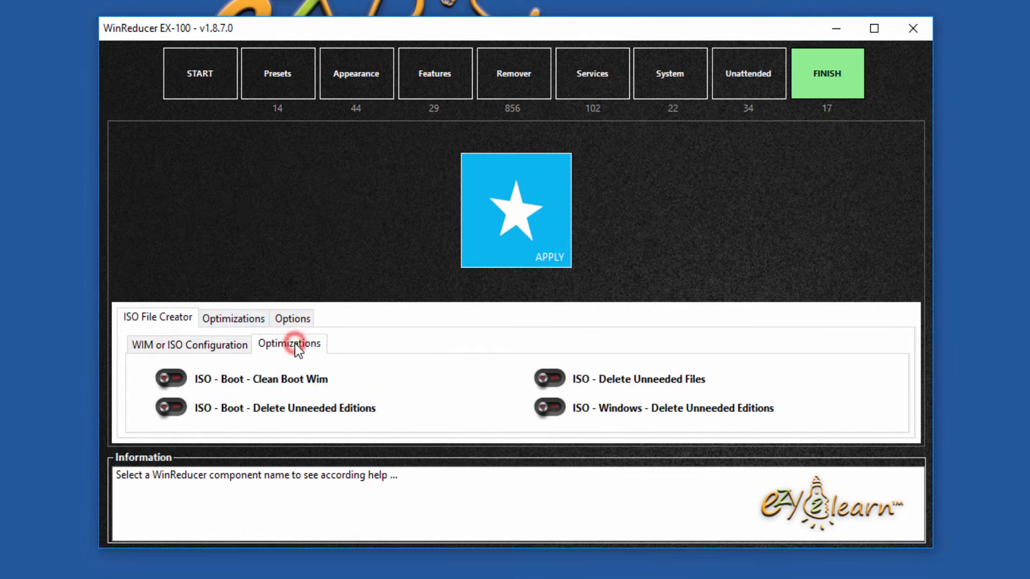
mouse_move(210, 384)
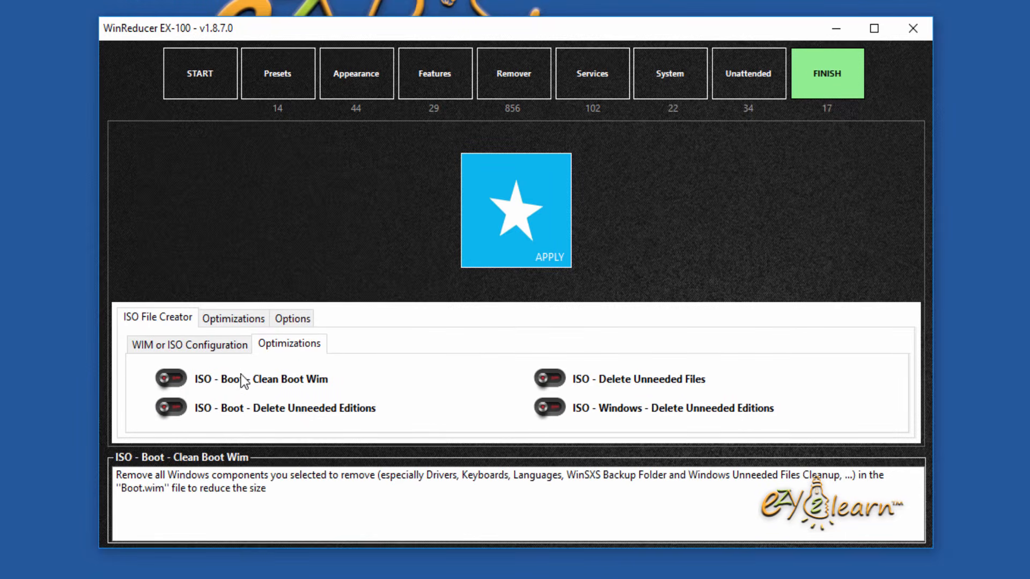
left_click(183, 378)
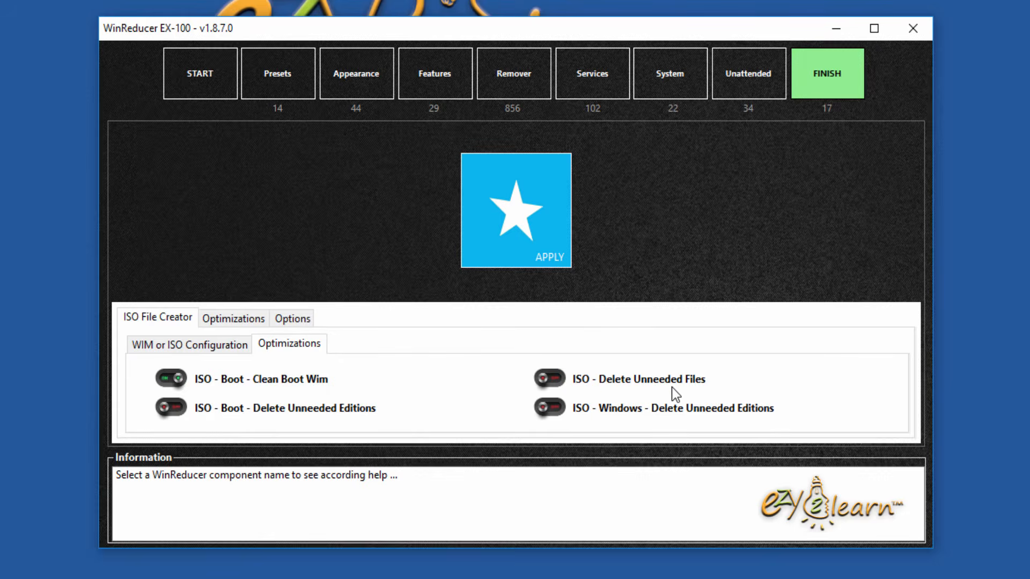
left_click(558, 379)
left_click(552, 408)
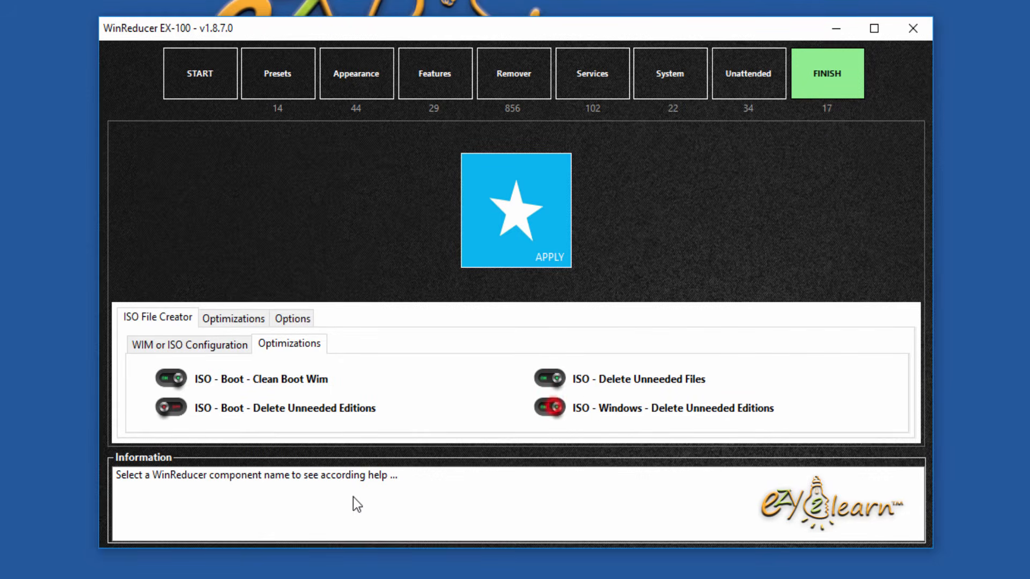
left_click(180, 410)
Step: Turn on EXPERIMENTAL Deep Cleanup among the Windows optimizations and view Windows WinSxS 1
left_click(265, 323)
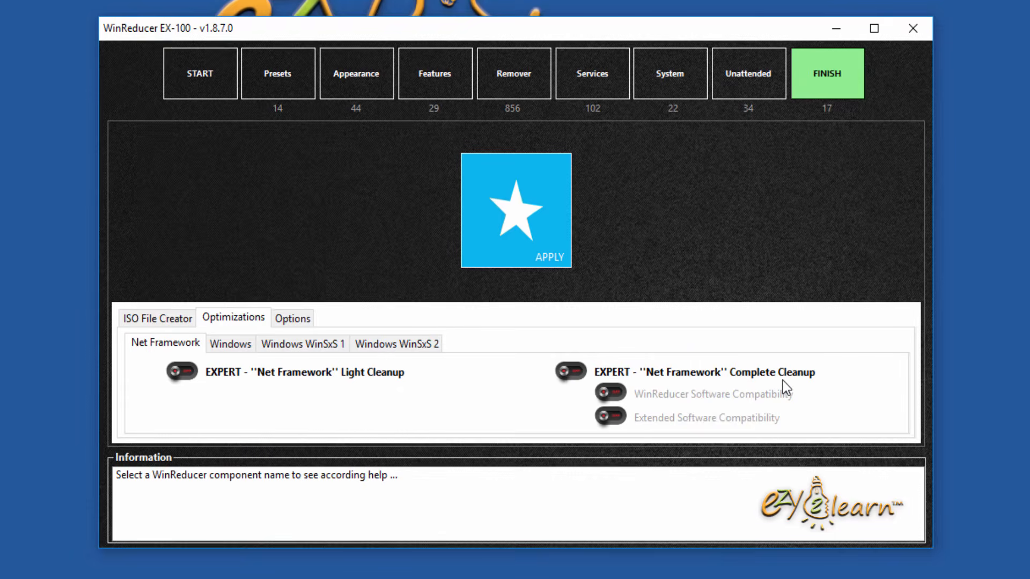
left_click(237, 340)
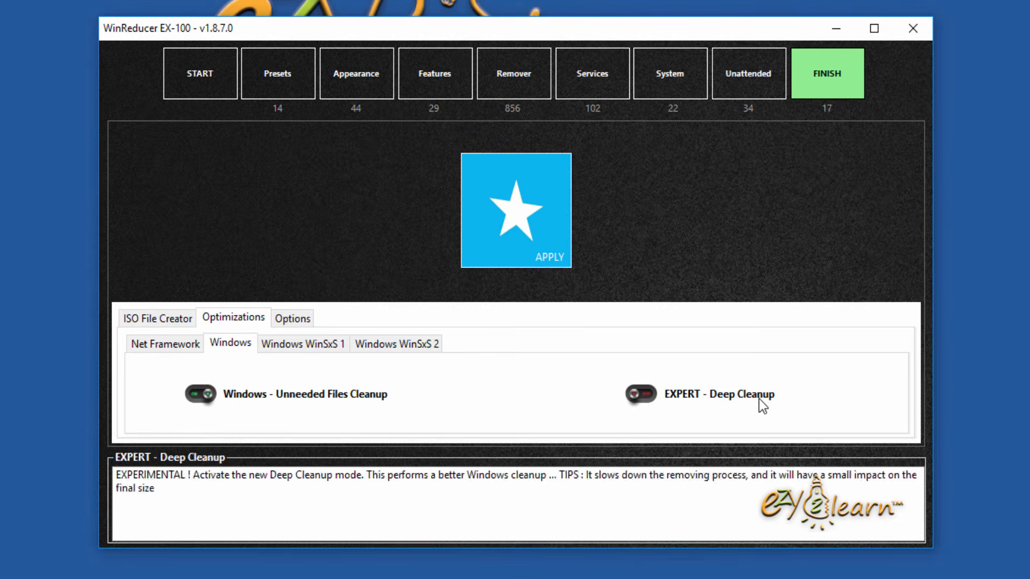
left_click(639, 395)
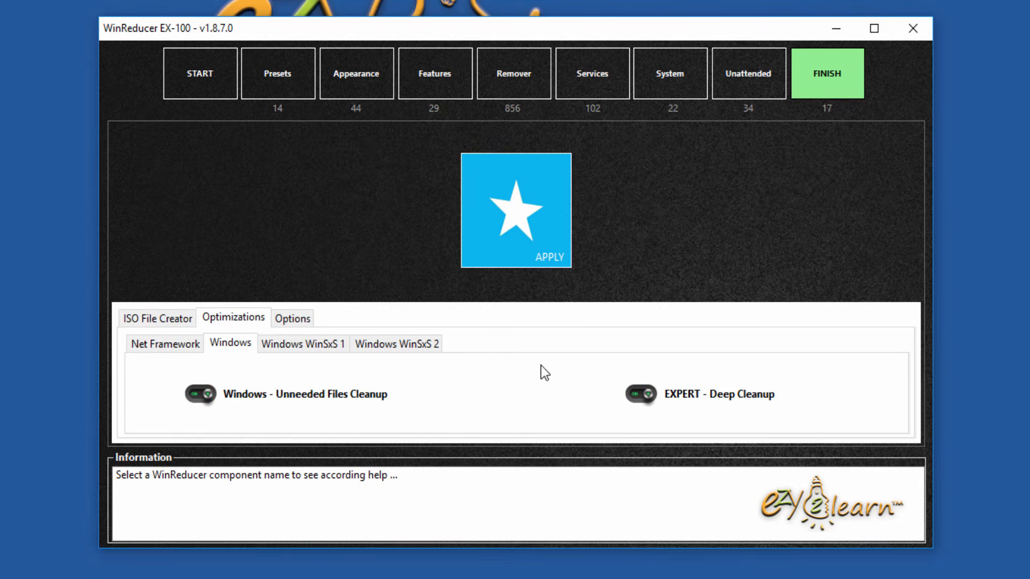
left_click(300, 345)
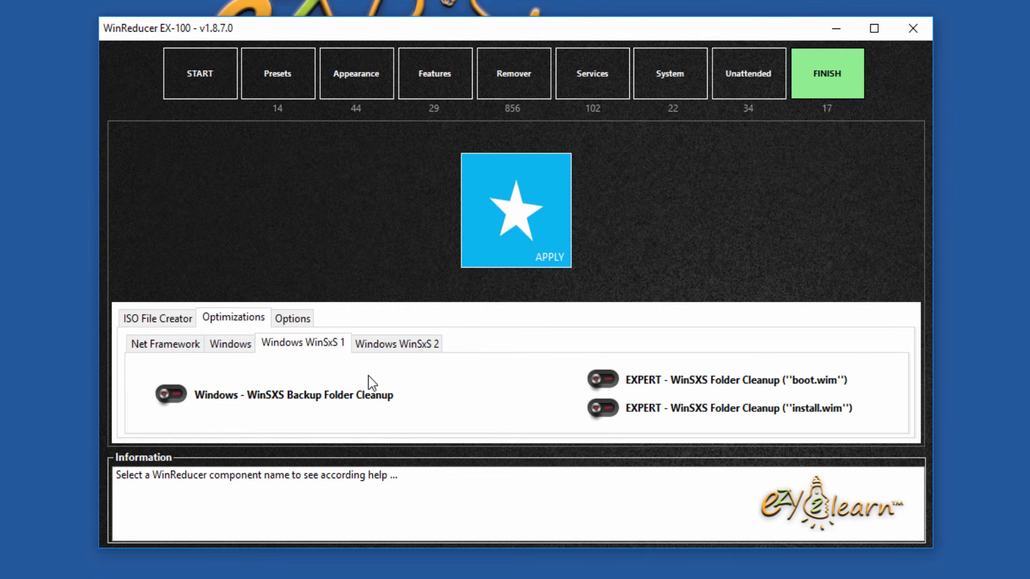
Step: Bring up the Options tab and check the Removing Speed choices without changing them
left_click(305, 318)
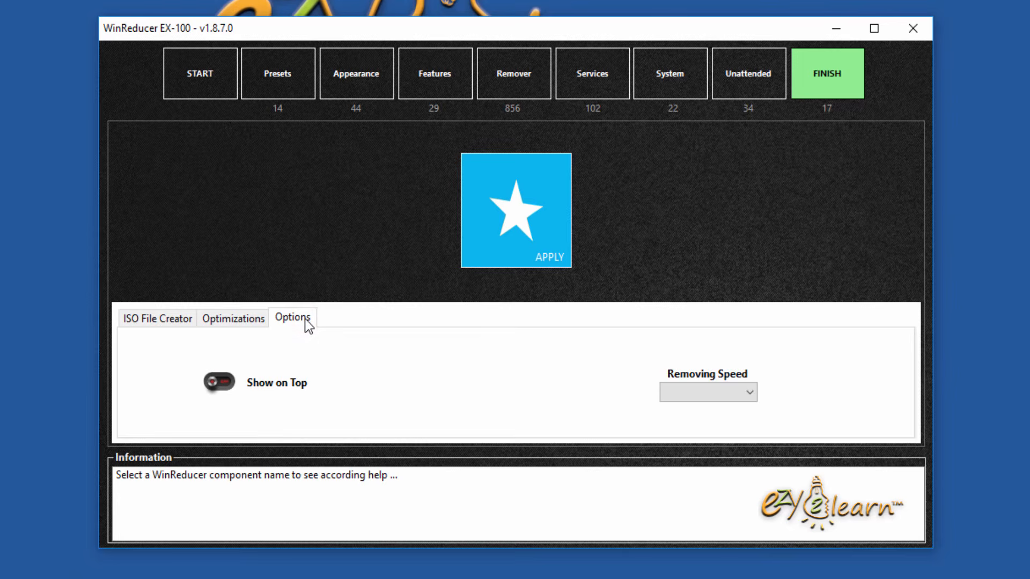
left_click(689, 396)
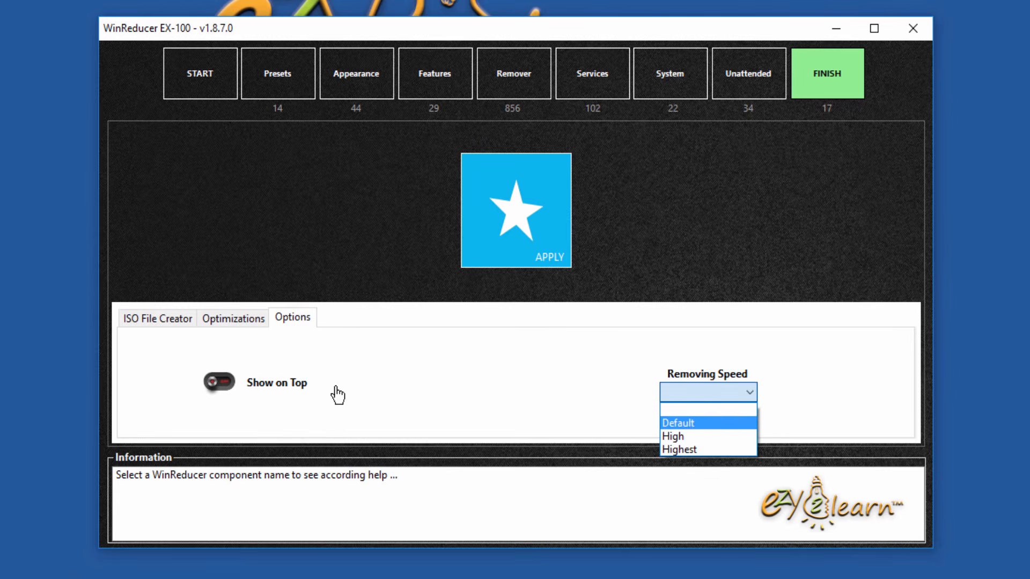
left_click(560, 314)
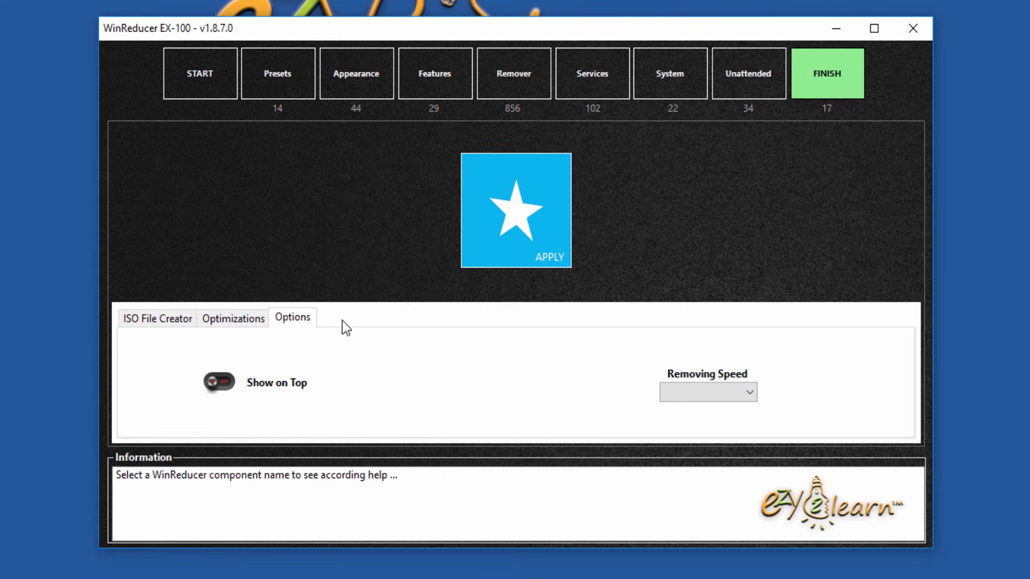
Step: Save the settings to the Desktop as 'reducer settings 1.wccf', declining activation
left_click(201, 88)
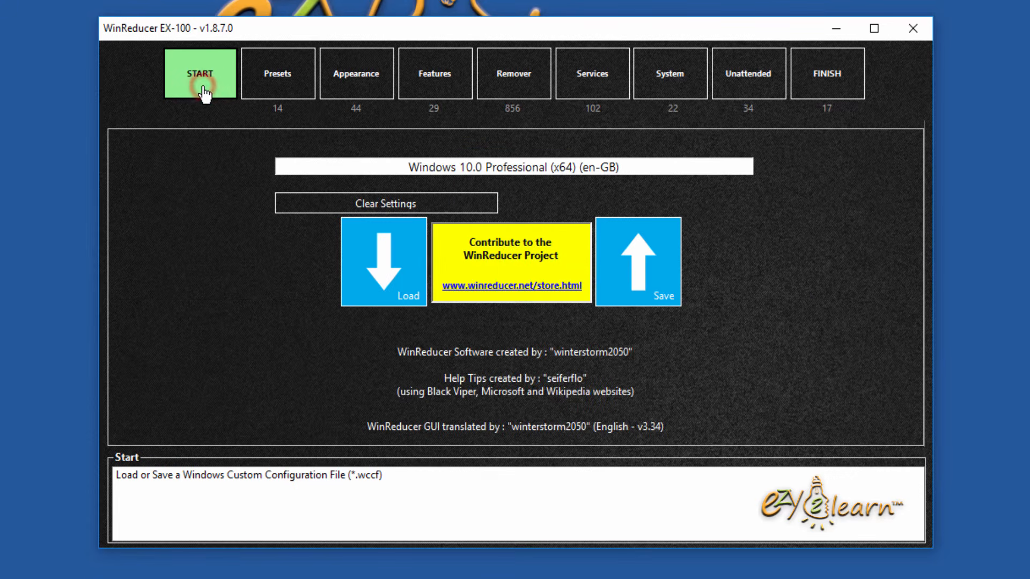
left_click(666, 301)
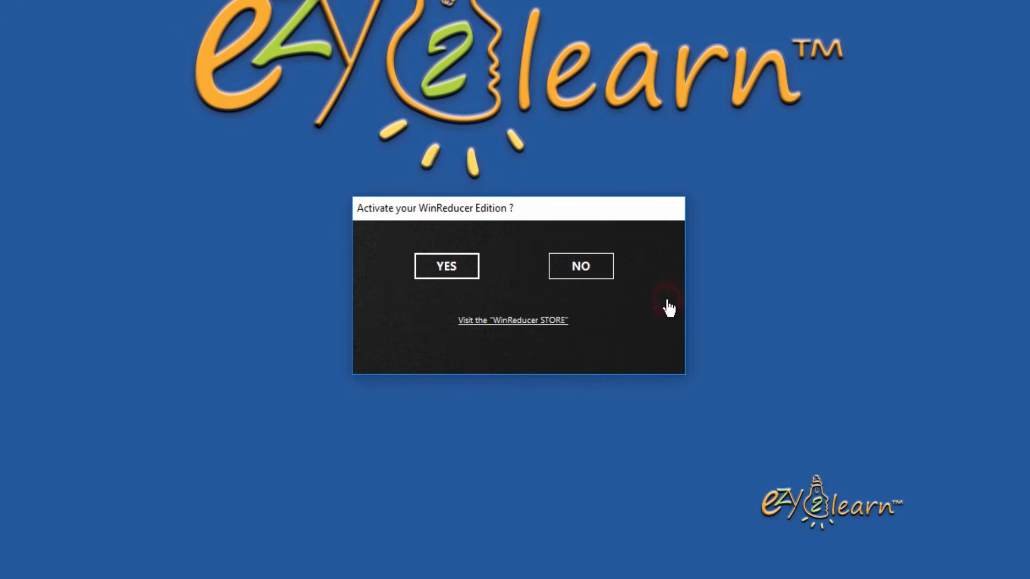
left_click(605, 269)
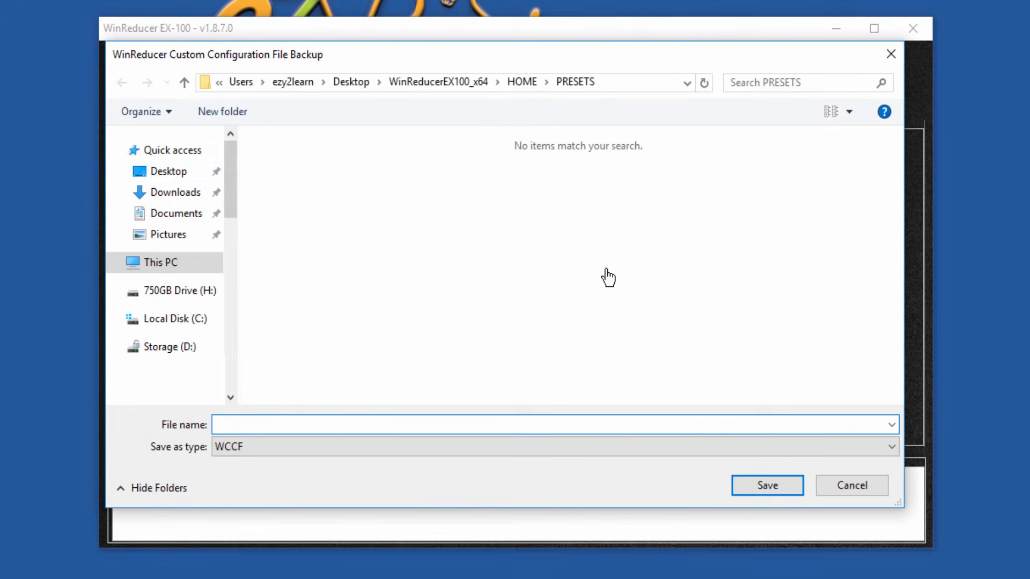
left_click(177, 170)
left_click(252, 423)
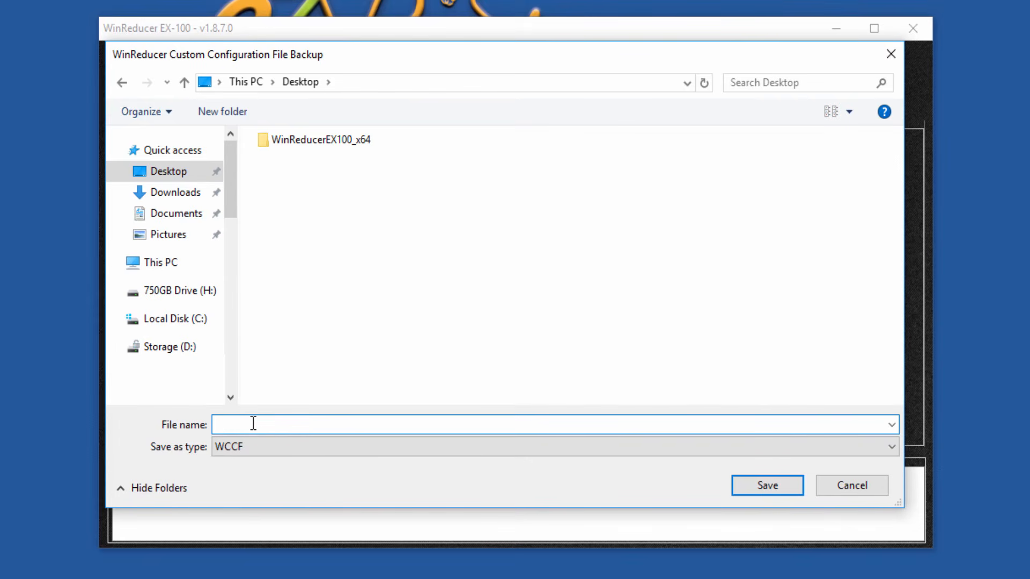
type("reducer settings 1")
left_click(753, 484)
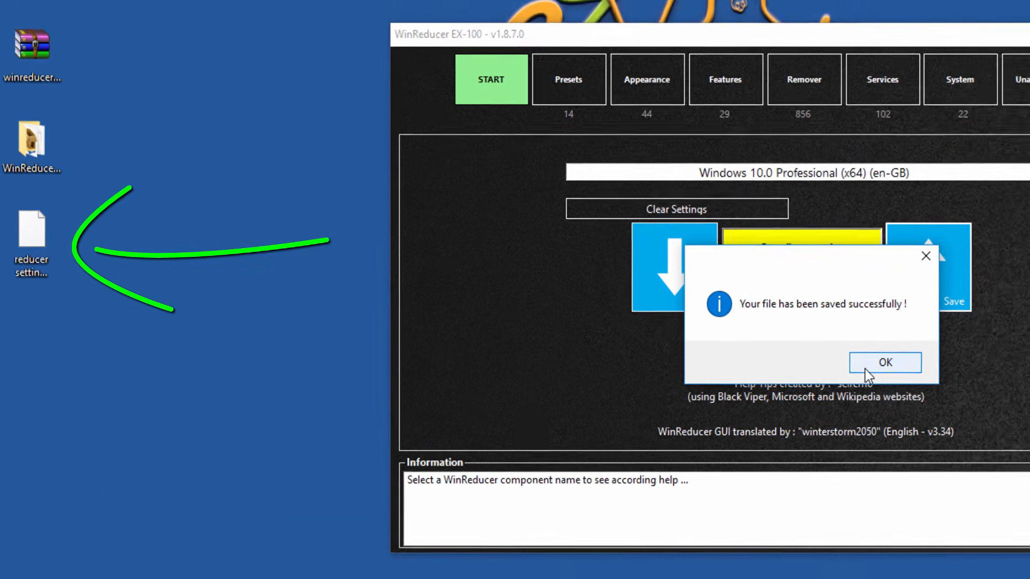
left_click(599, 337)
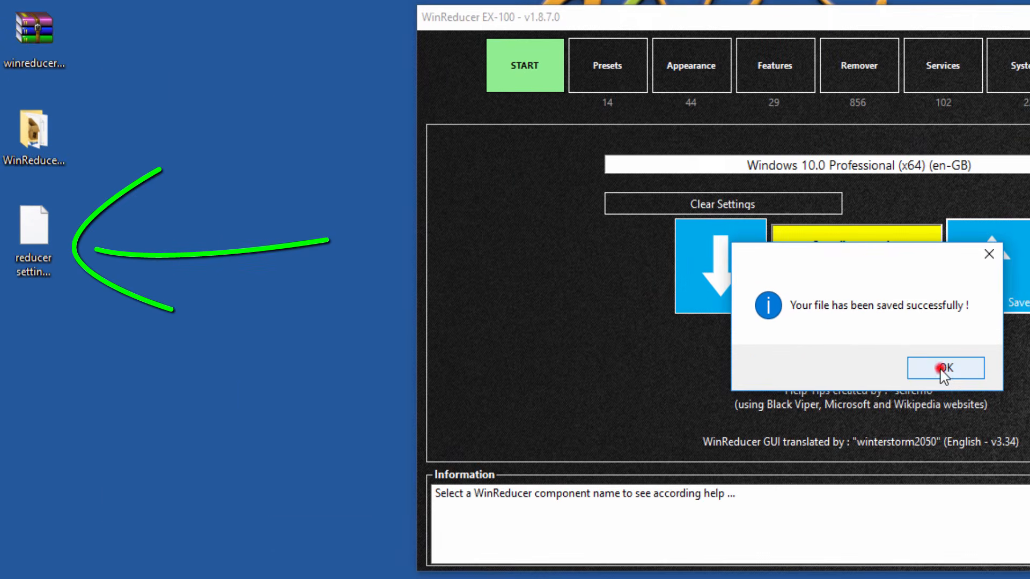
left_click(44, 272)
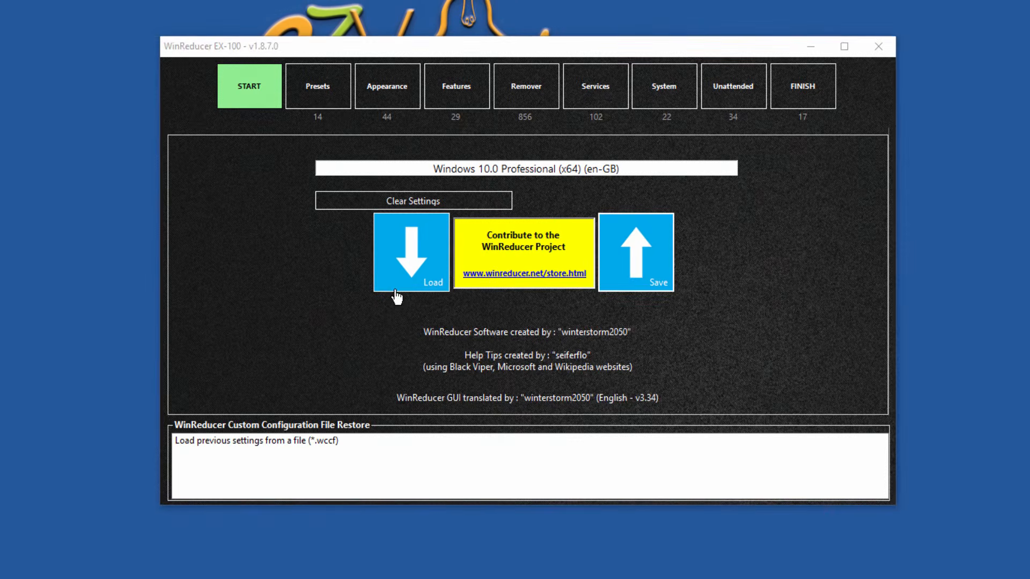
Step: Load reducer settings 1.wccf from the Desktop, declining activation and accepting the erase warning
left_click(476, 289)
left_click(586, 257)
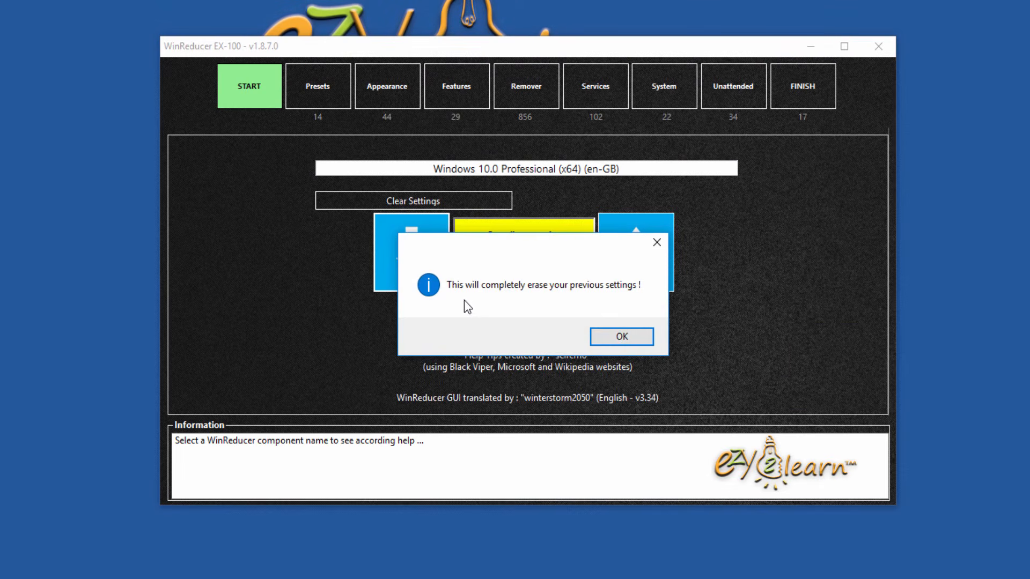
left_click(636, 337)
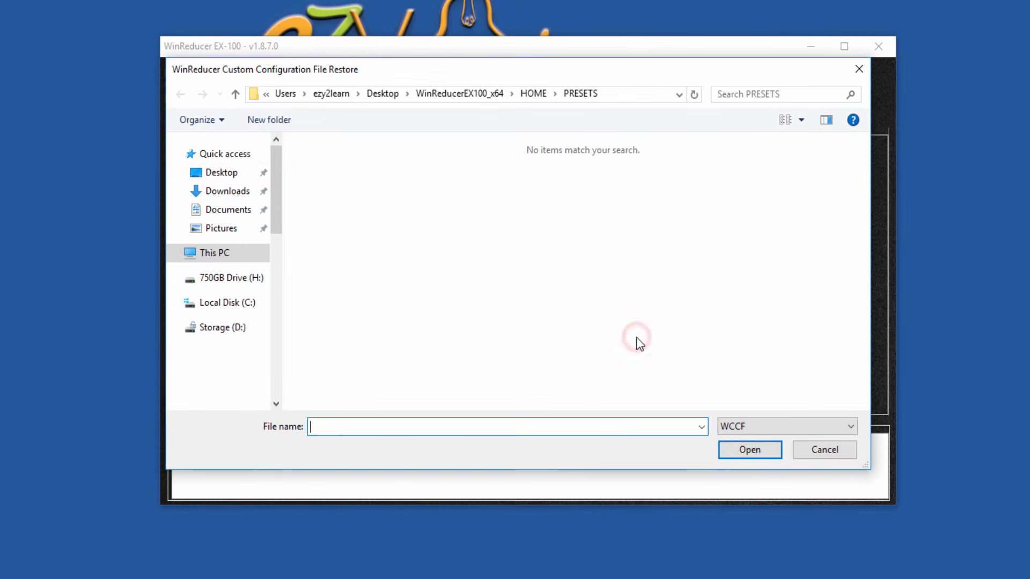
left_click(228, 173)
left_click(375, 166)
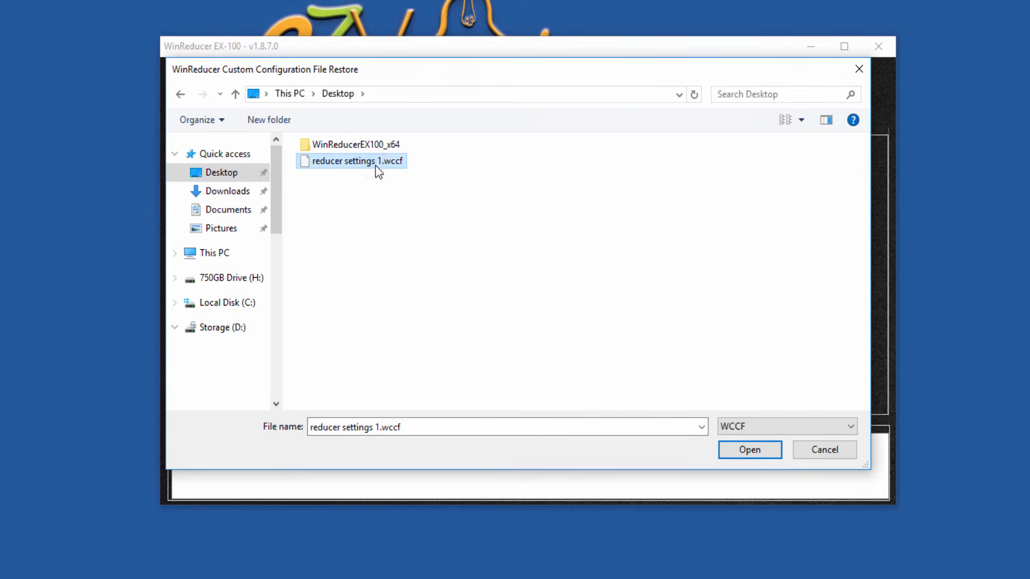
left_click(742, 454)
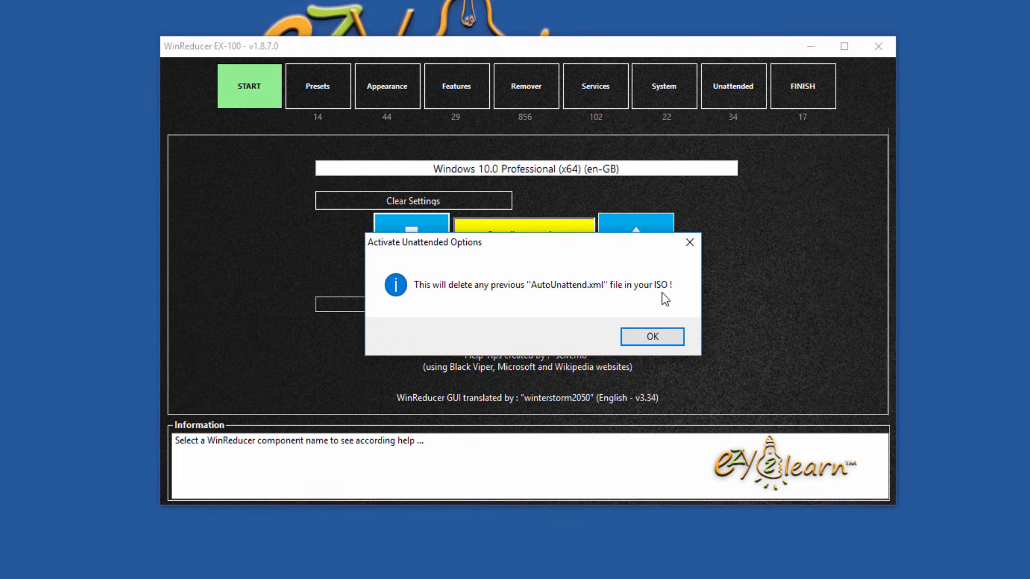
Step: Acknowledge the unattended, Protect MS Office and Protect Windows Search warnings and the success message
left_click(671, 335)
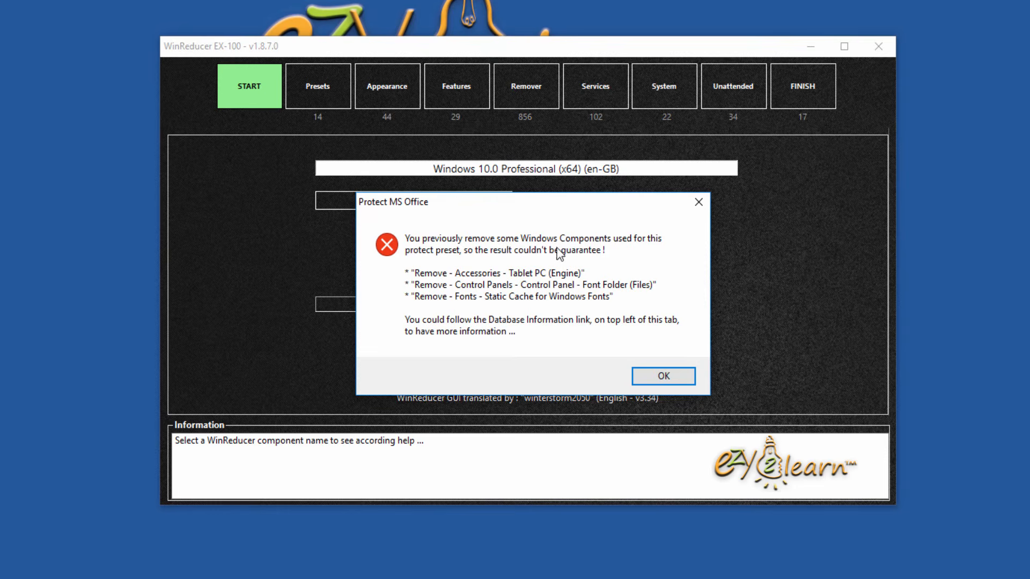
left_click(653, 377)
left_click(657, 384)
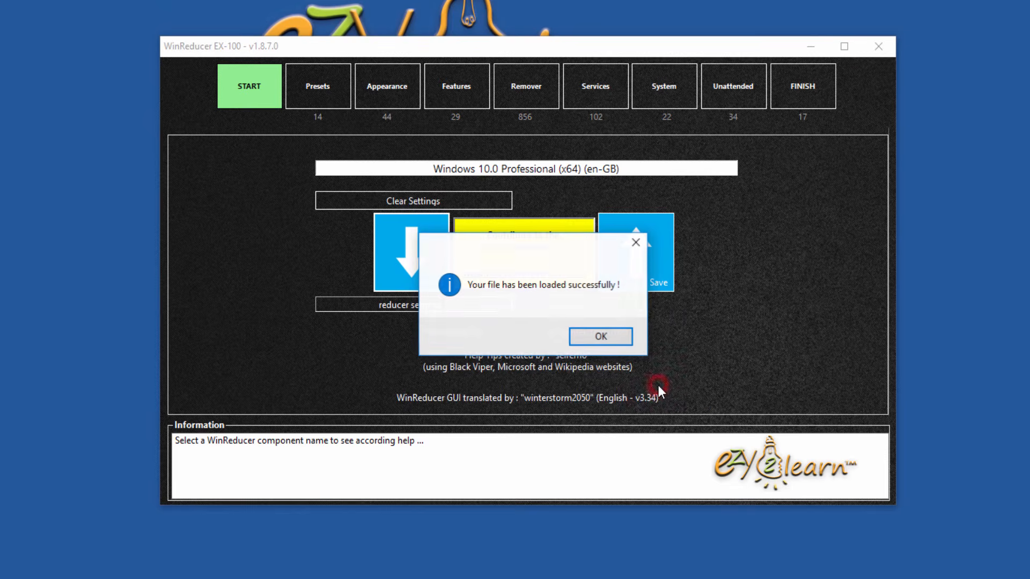
left_click(620, 336)
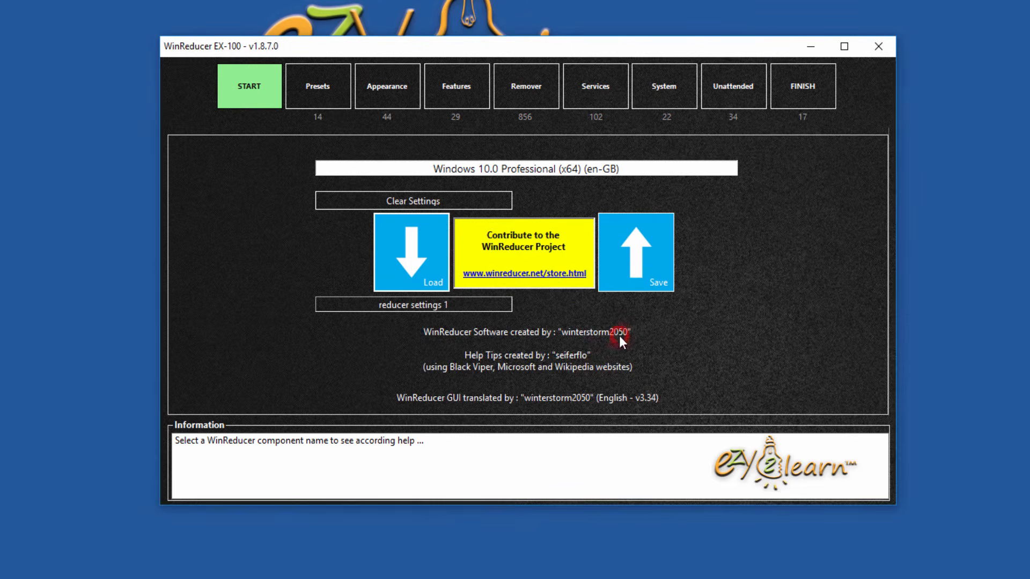
Step: Review the Presets and Appearance settings pages, then return to Presets
left_click(323, 93)
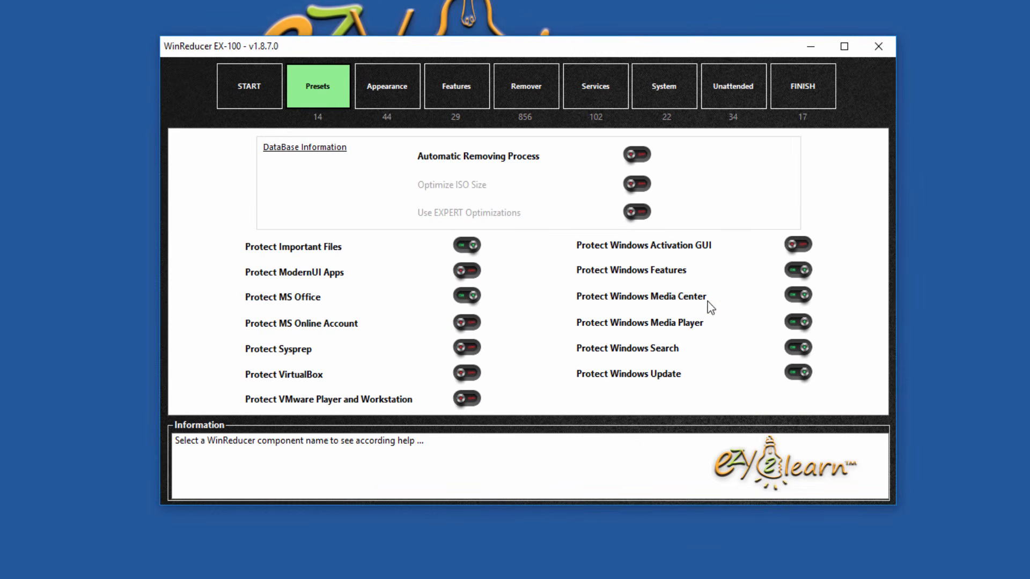
left_click(403, 86)
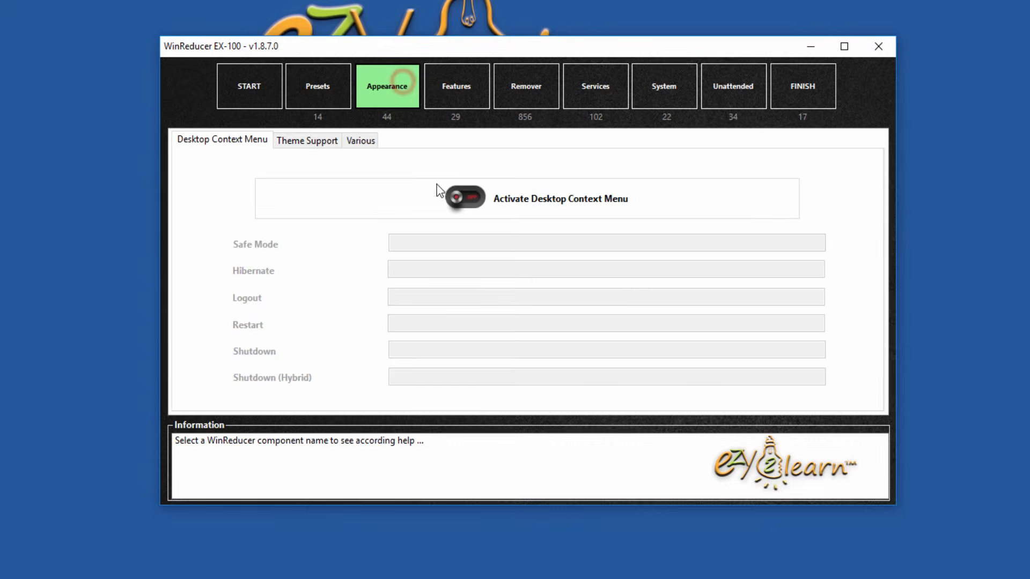
left_click(335, 94)
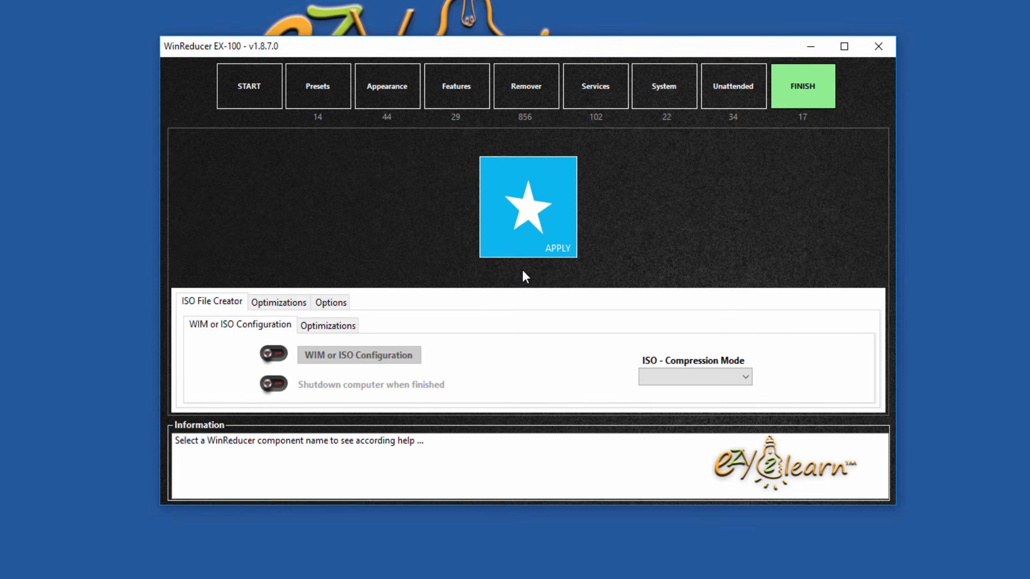
Step: Apply all customisations to the image, declining edition activation and confirming the WinReducer process
left_click(558, 218)
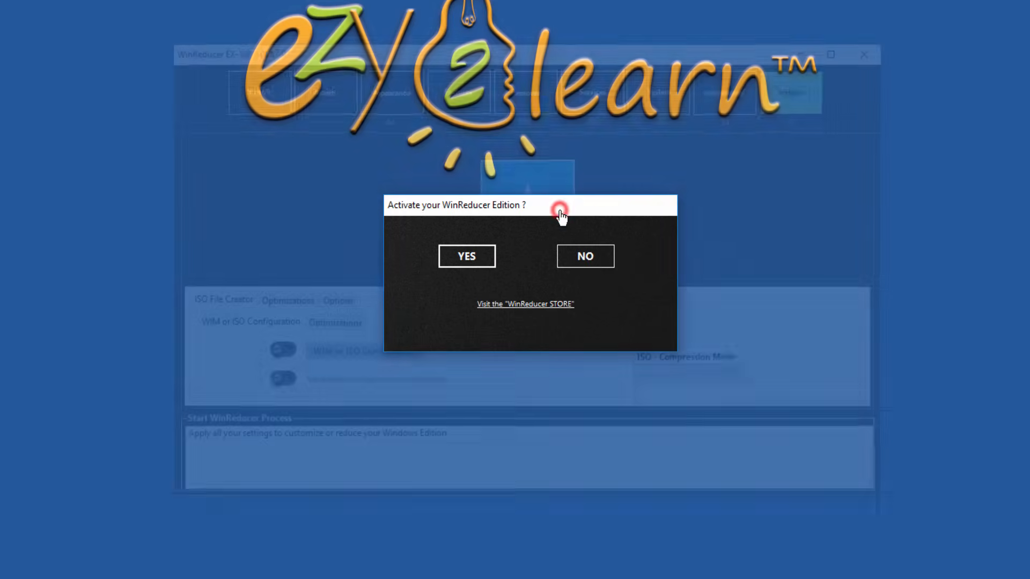
left_click(611, 263)
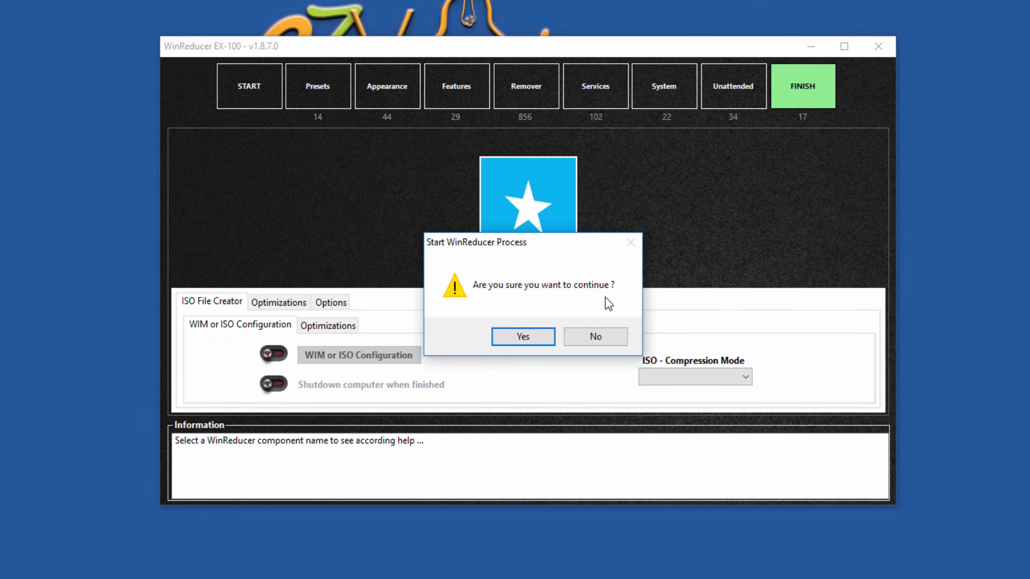
left_click(536, 337)
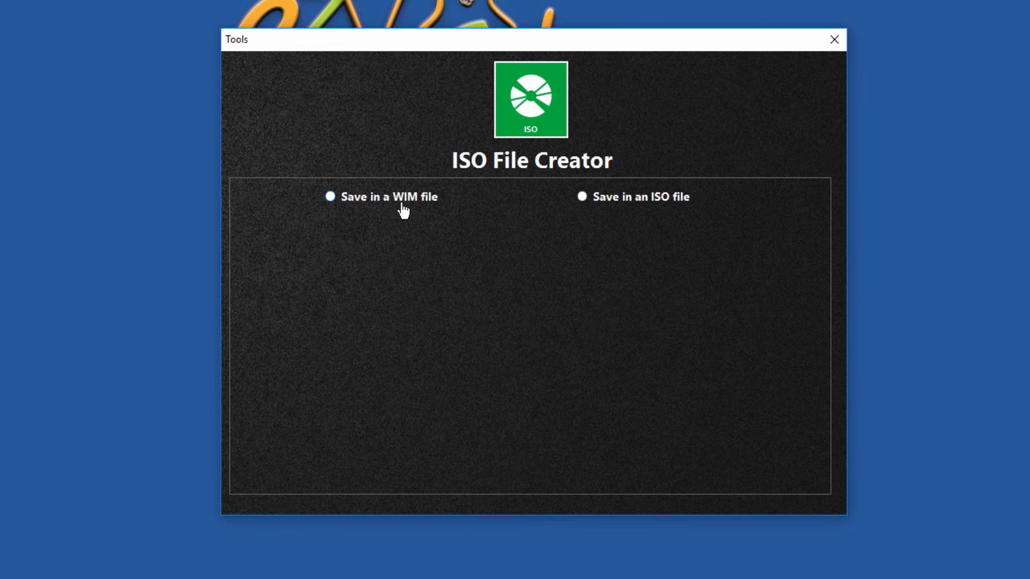
Step: Choose ISO file output with the Desktop as the save folder, selecting the existing ISO name
left_click(589, 200)
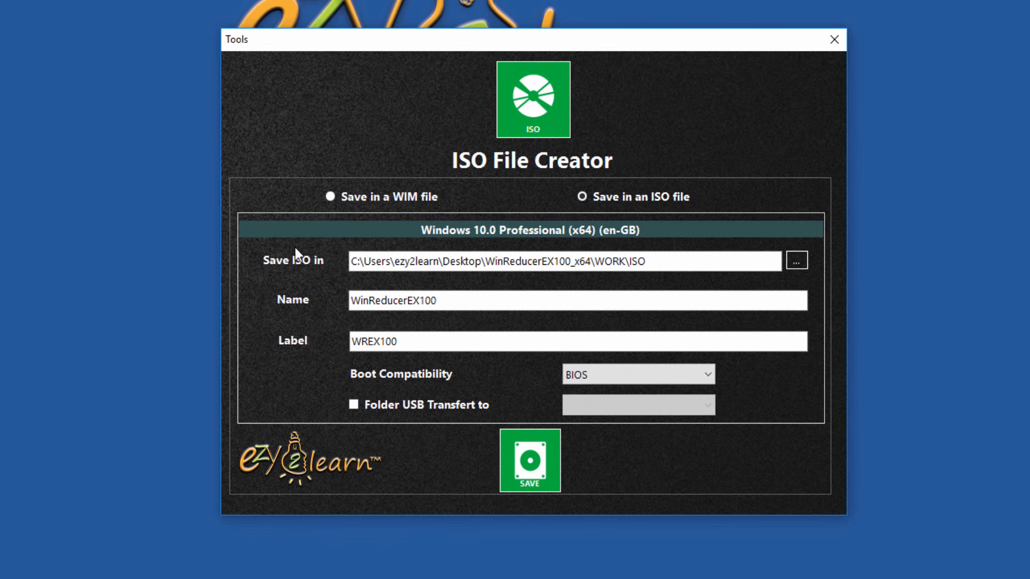
left_click(795, 262)
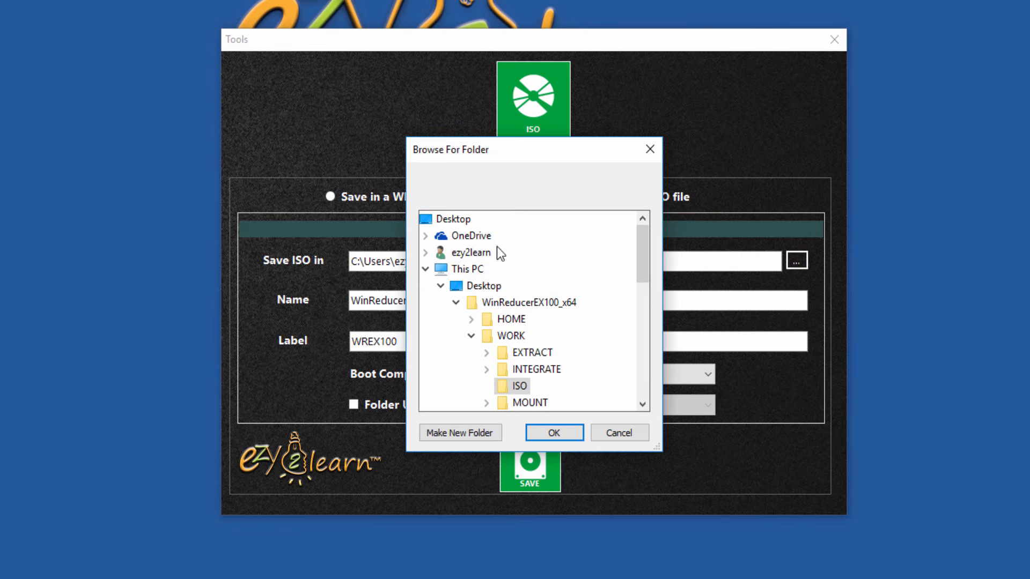
left_click(453, 219)
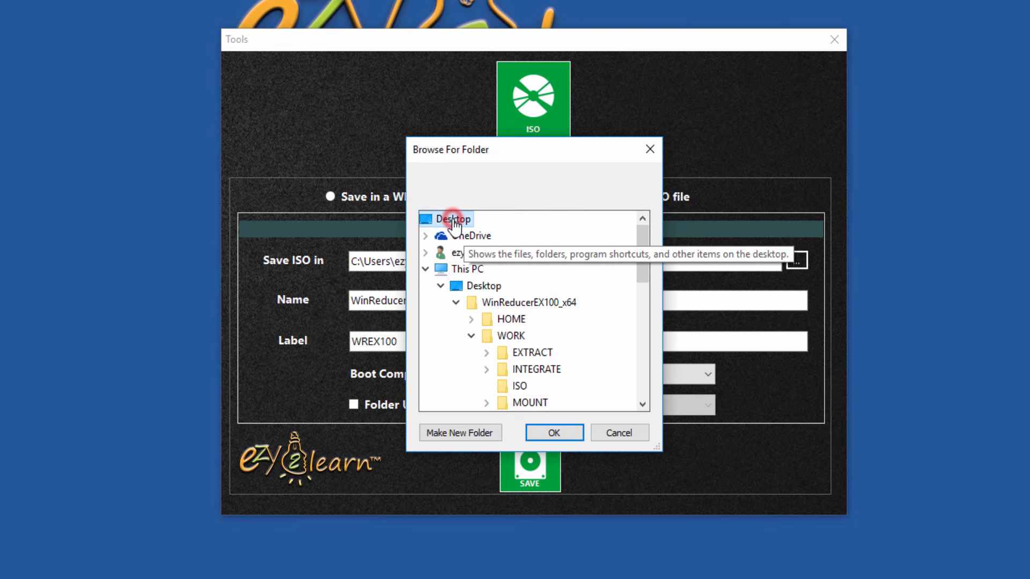
left_click(561, 432)
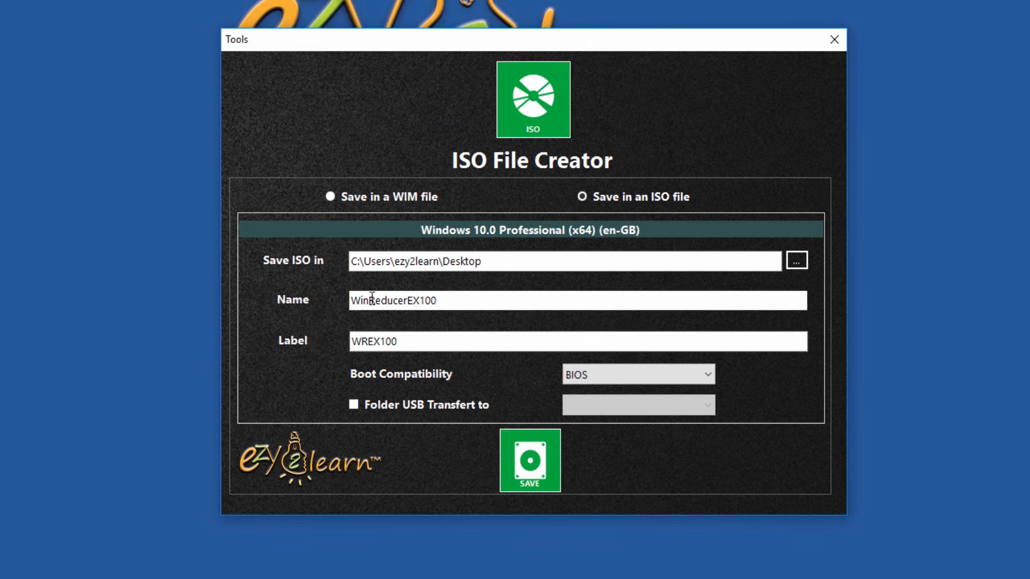
left_click_drag(444, 301, 350, 295)
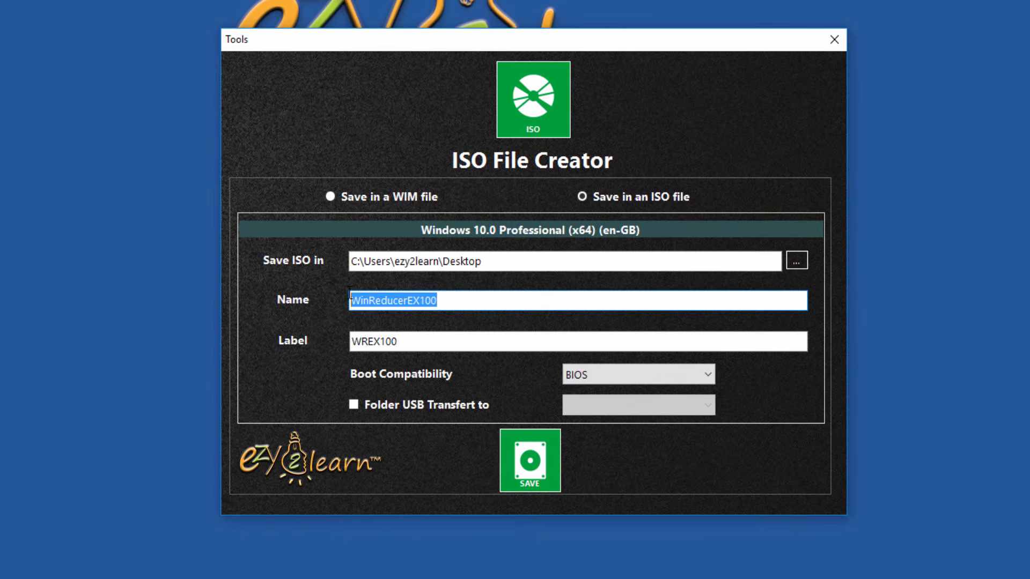
Step: Name the ISO Win10Reducedx64, label it win10-64red, and set boot compatibility to UEFI & BIOS
type("Win")
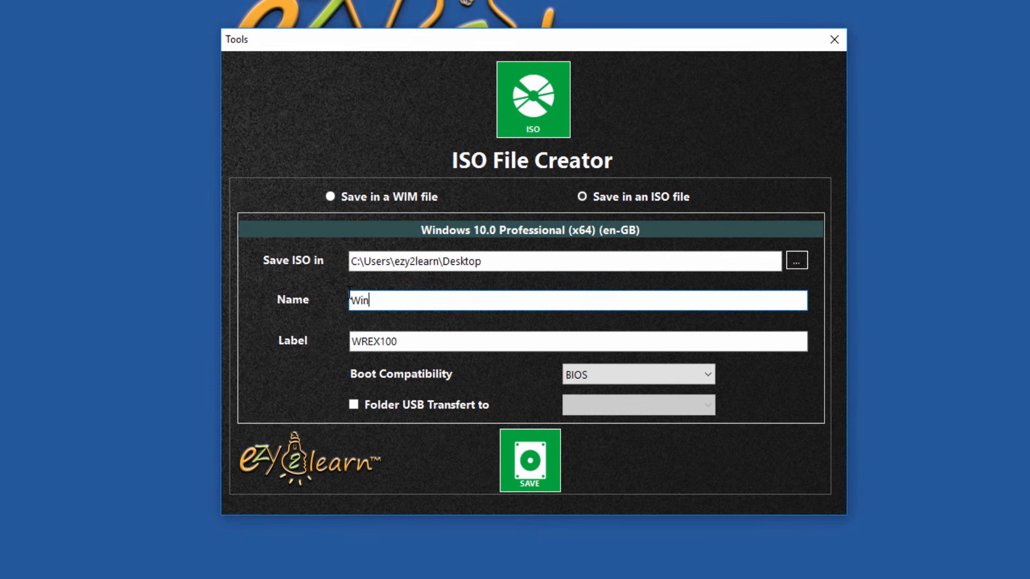
type("10Reducedx64")
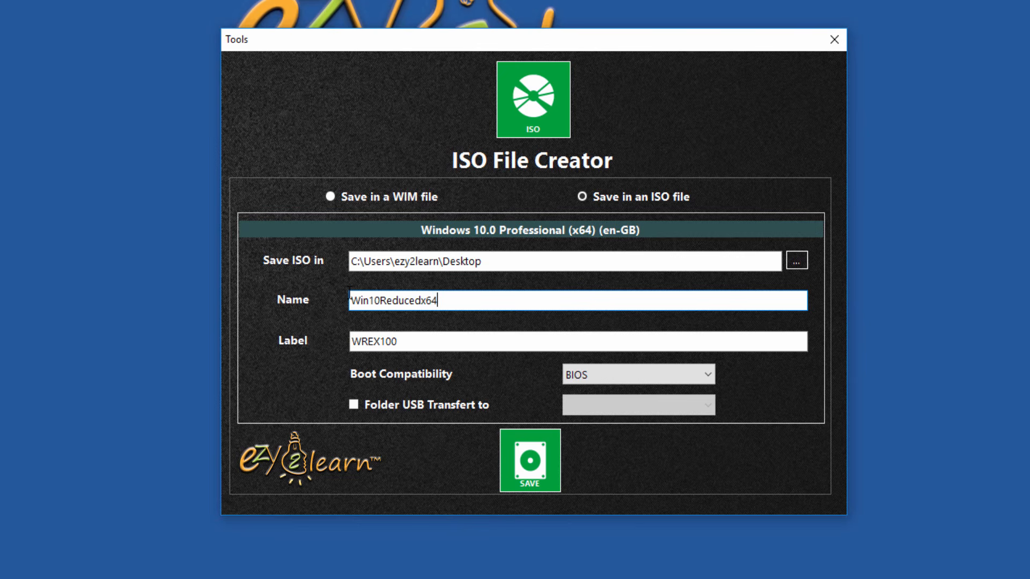
double_click(427, 339)
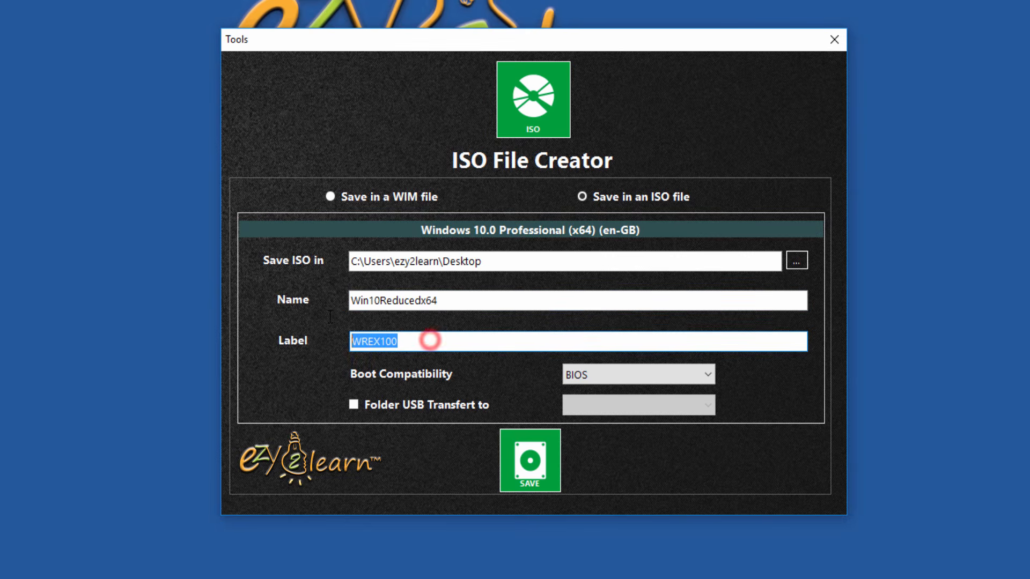
type("win")
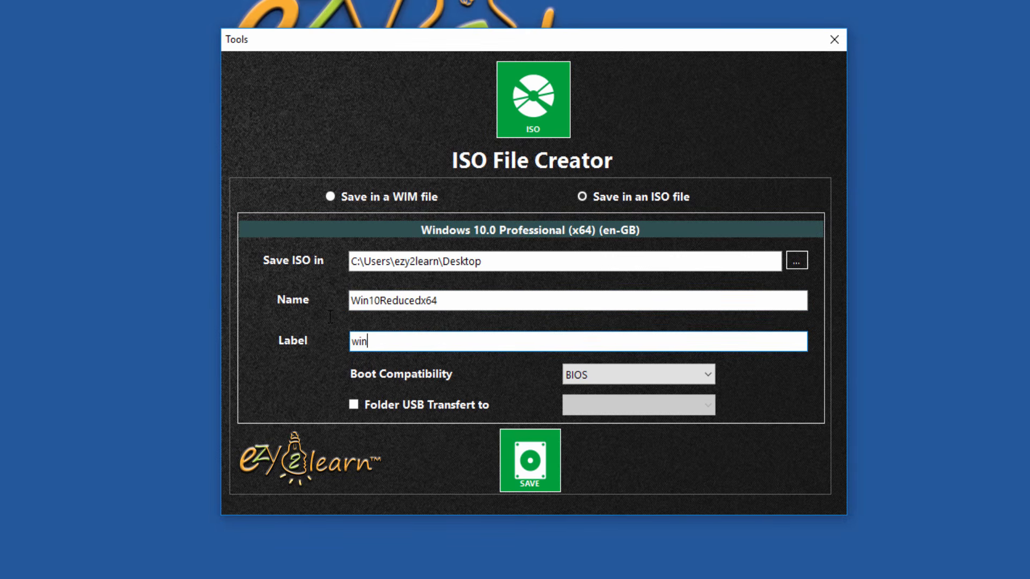
type("10-64red")
left_click(708, 375)
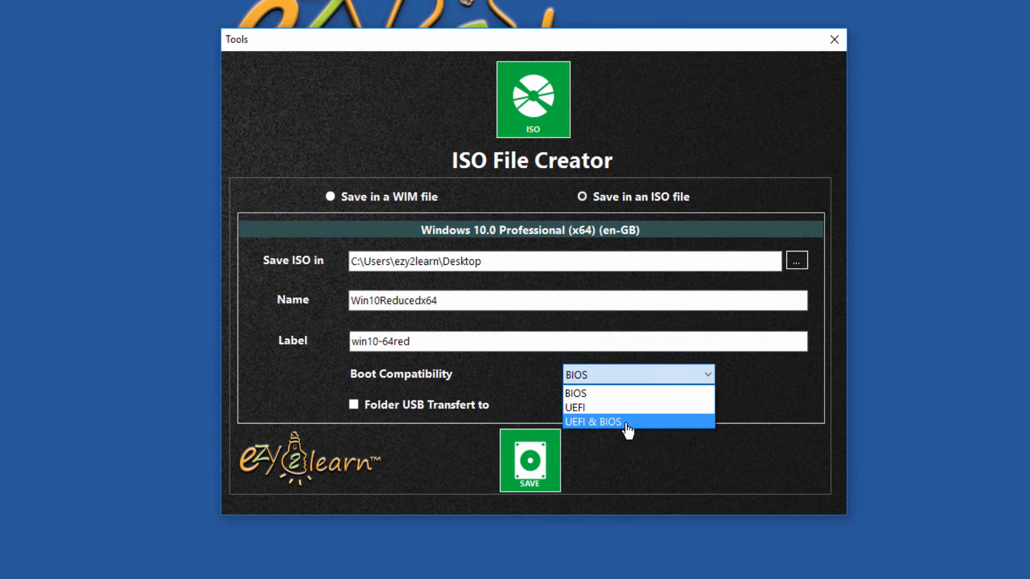
left_click(674, 427)
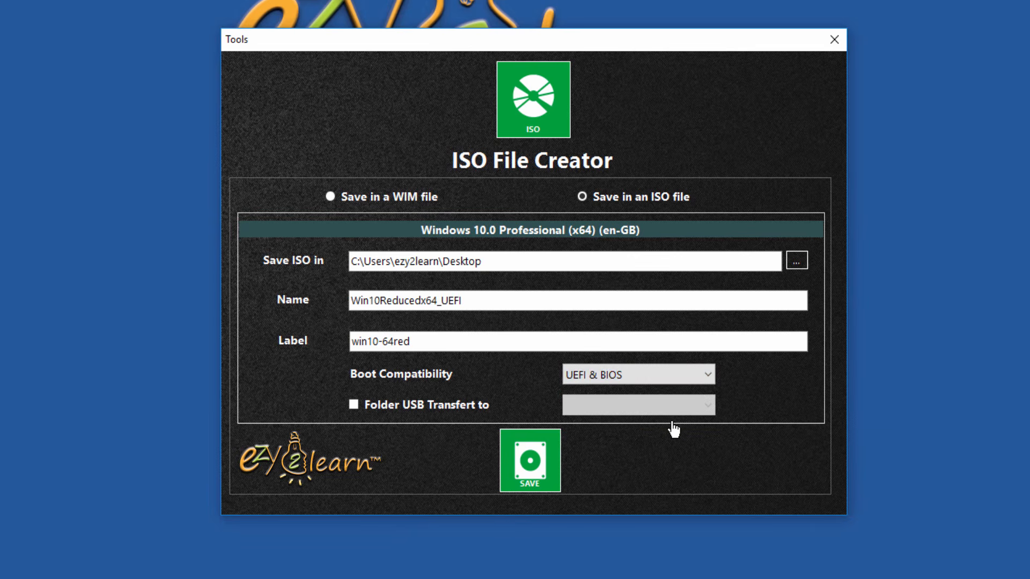
Step: Create the Win10Reducedx64_UEFI ISO and dismiss the Congratulations message when it finishes
left_click(553, 484)
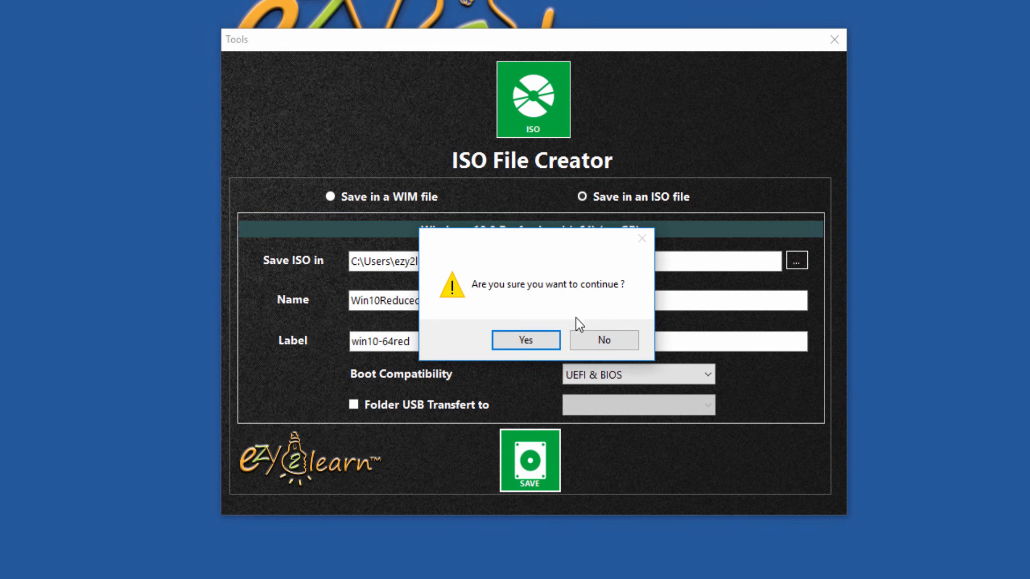
left_click(551, 347)
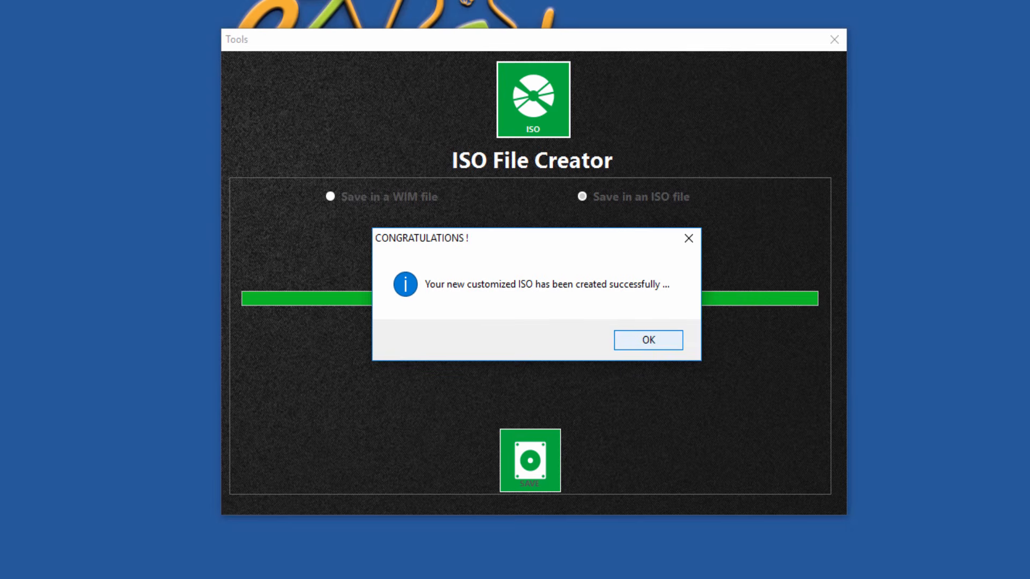
left_click(648, 340)
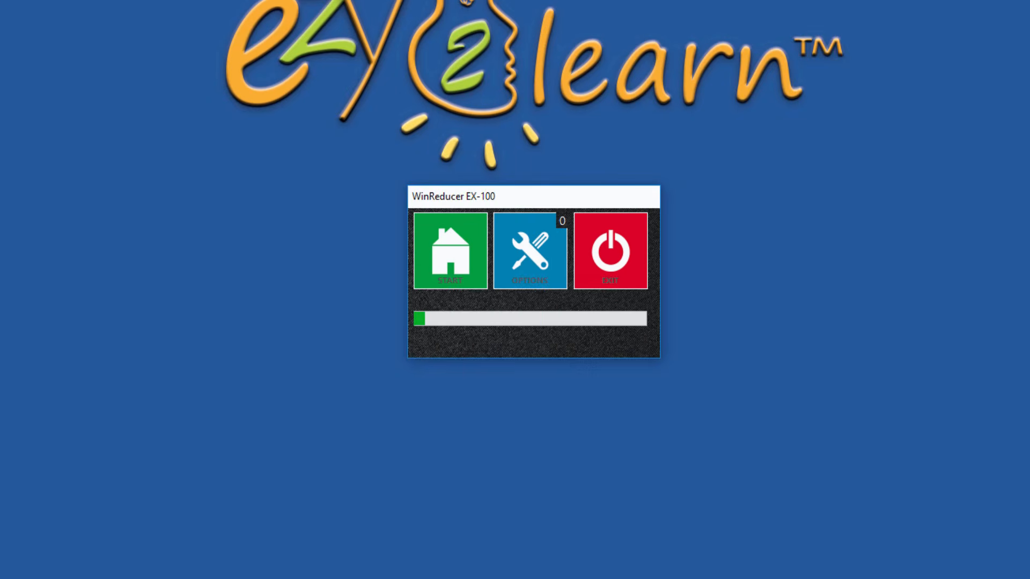